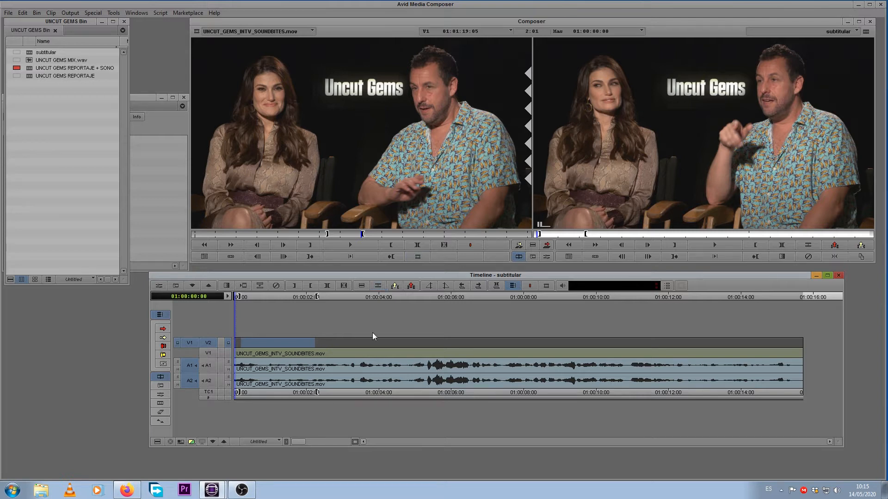
Step: Open the Command Palette and show its Edit commands
{"action": "left_click", "coordinate": [114, 14]}
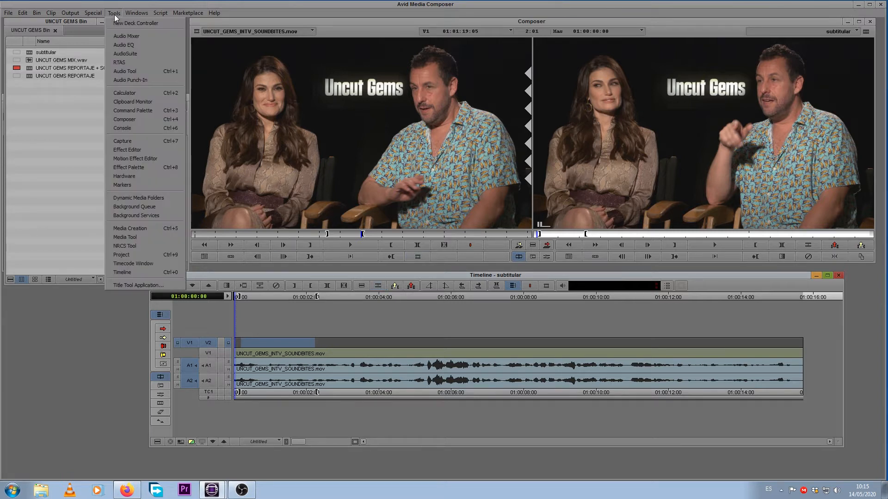
{"action": "left_click", "coordinate": [137, 111]}
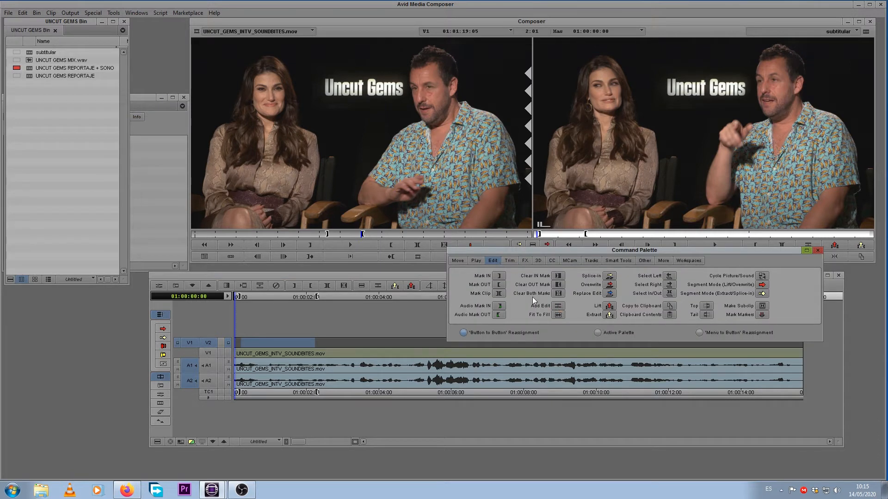
{"action": "left_click", "coordinate": [472, 263]}
{"action": "left_click", "coordinate": [492, 261]}
Step: Open the active Spanish (International Sort) keyboard settings from the project settings and place the keyboard layout clear of the Command Palette
{"action": "left_click", "coordinate": [67, 27]}
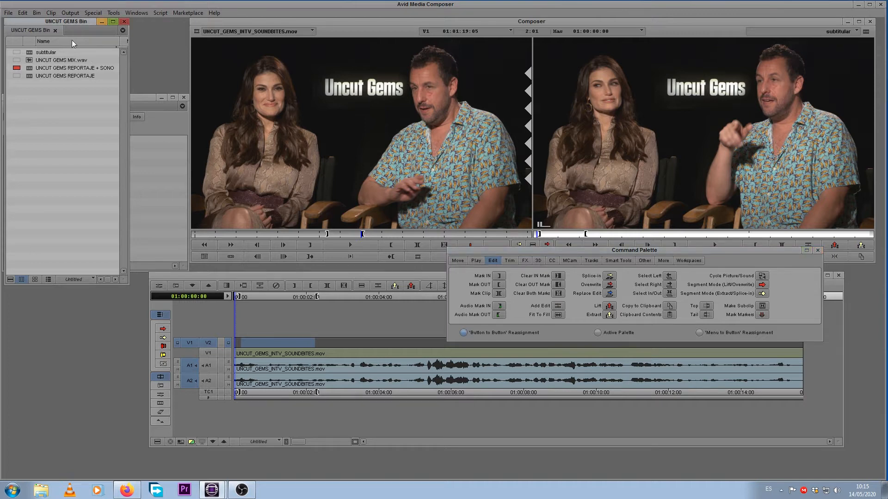
{"action": "left_click", "coordinate": [139, 100]}
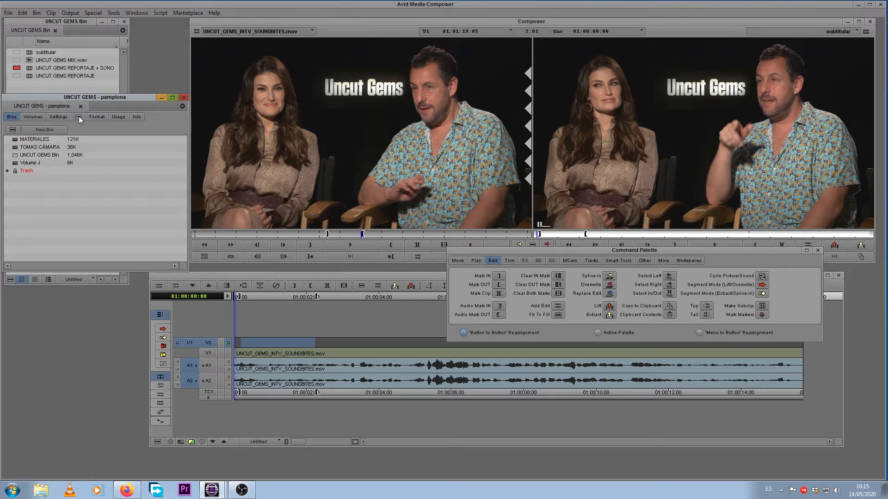
{"action": "left_click", "coordinate": [65, 118]}
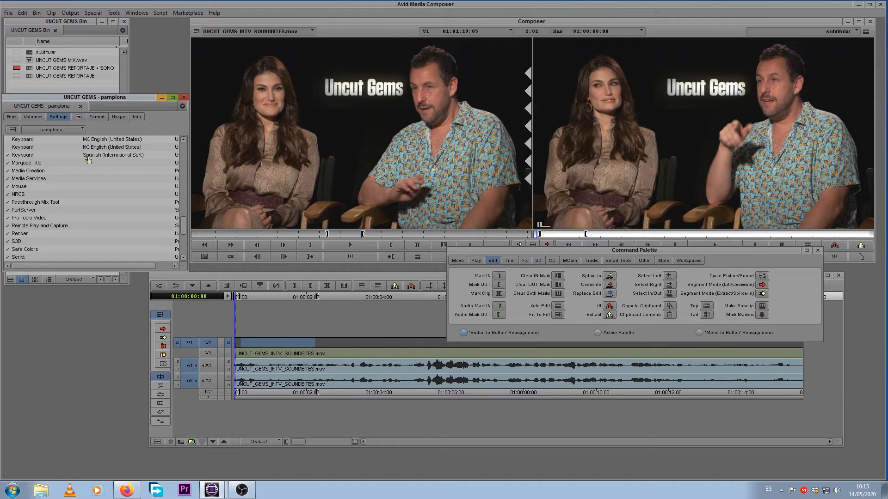
{"action": "left_click", "coordinate": [27, 157]}
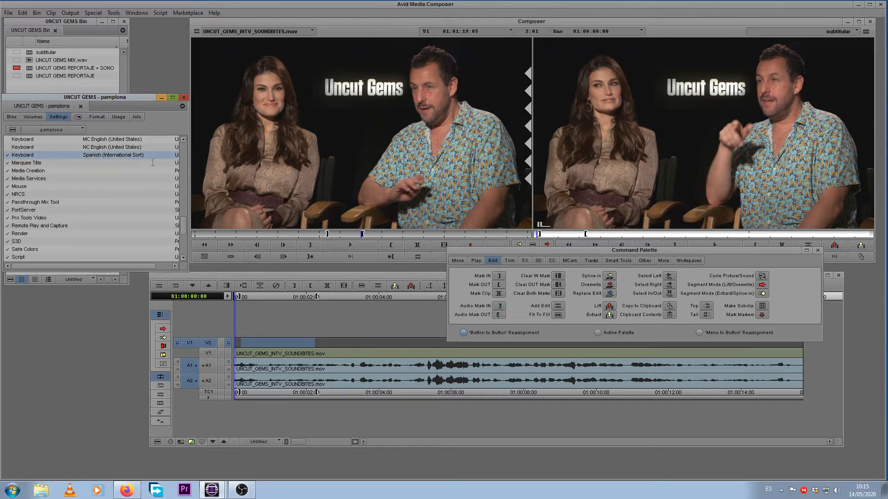
{"action": "double_click", "coordinate": [31, 156]}
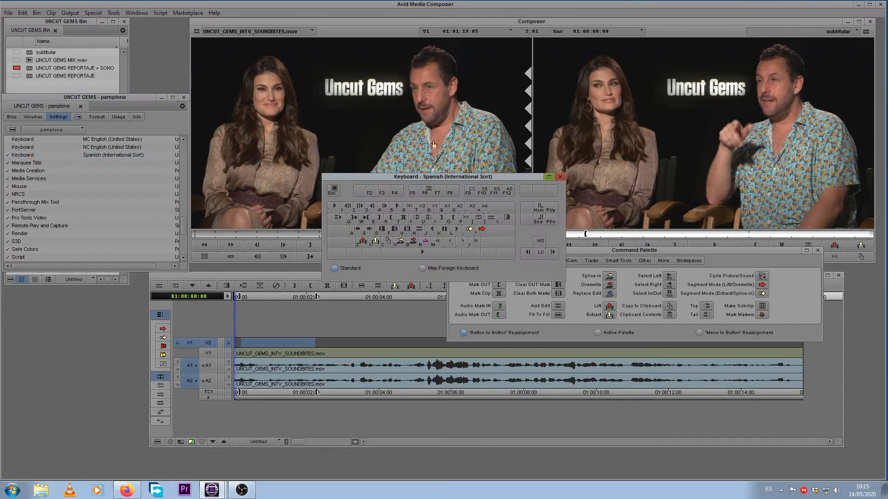
{"action": "left_click_drag", "start_coordinate": [434, 176], "coordinate": [433, 99]}
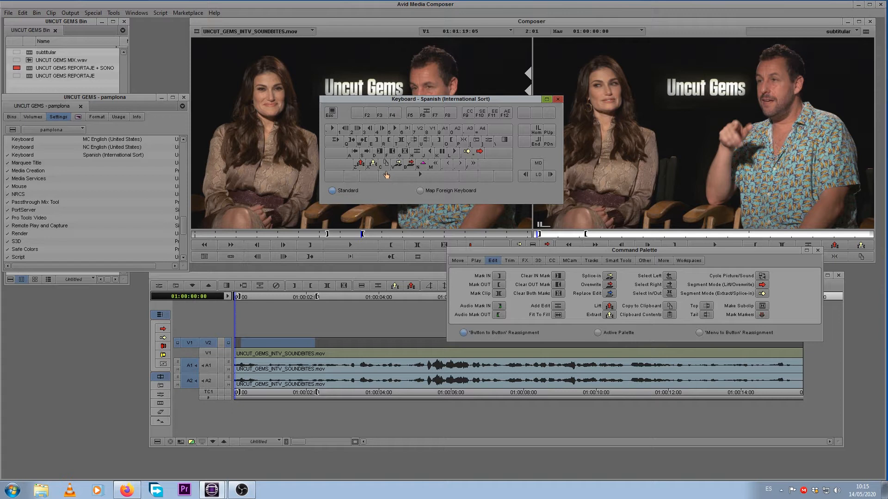
Step: Map the Add Edit command to the F6 key in the keyboard layout and close both the layout and the Command Palette
{"action": "left_click_drag", "start_coordinate": [559, 308], "coordinate": [424, 116]}
{"action": "left_click", "coordinate": [444, 240]}
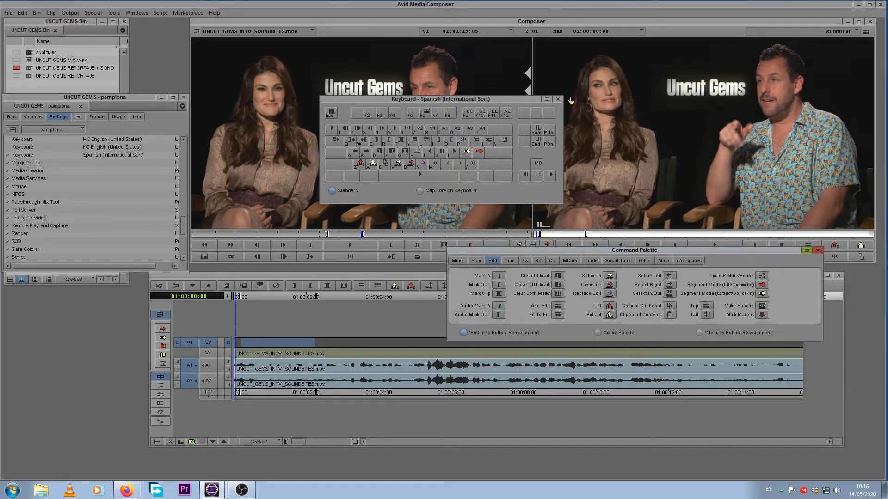
{"action": "left_click", "coordinate": [558, 99]}
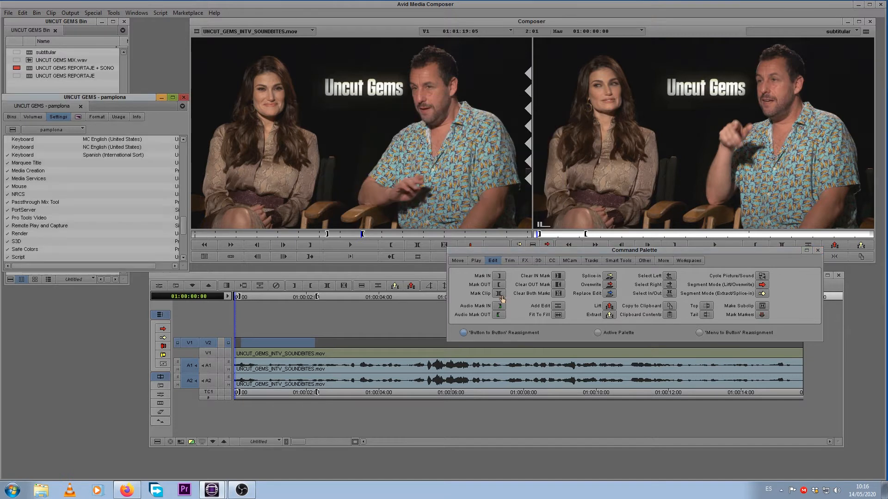
{"action": "left_click", "coordinate": [817, 251]}
Step: Add an edit to the empty V2 track at 01:00:00:05 and park the playhead at 01:00:02:06
{"action": "left_click_drag", "start_coordinate": [249, 294], "coordinate": [243, 293]}
{"action": "key", "text": "F6"}
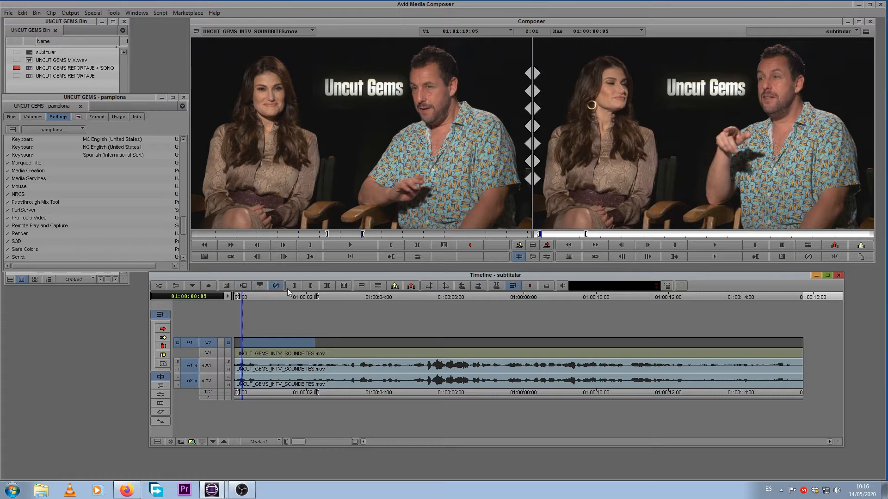
{"action": "left_click_drag", "start_coordinate": [251, 298], "coordinate": [317, 300]}
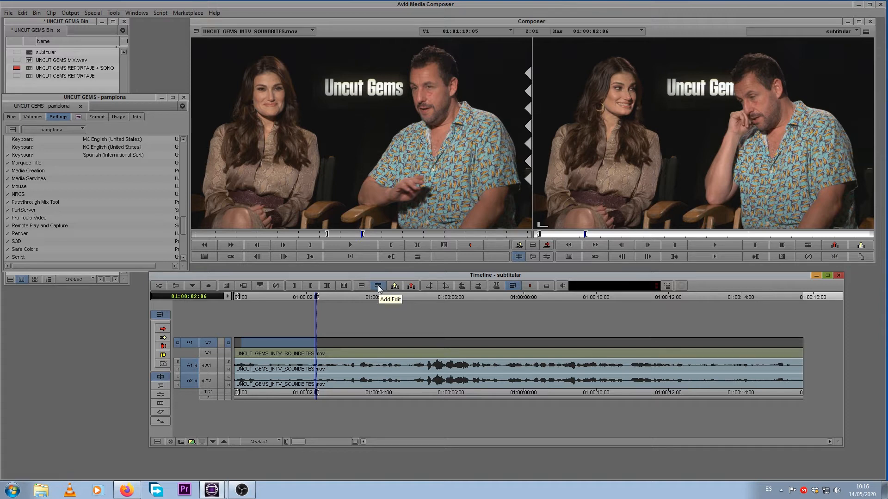
{"action": "left_click_drag", "start_coordinate": [320, 298], "coordinate": [394, 296]}
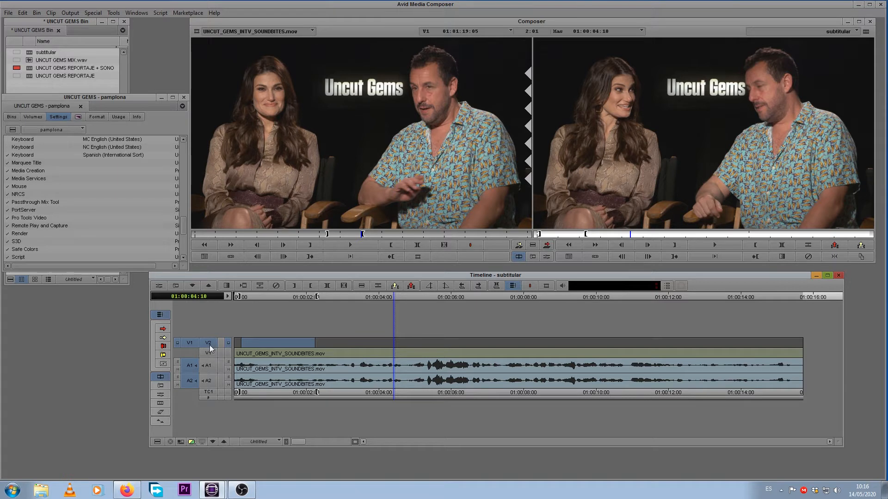
{"action": "right_click", "coordinate": [319, 330]}
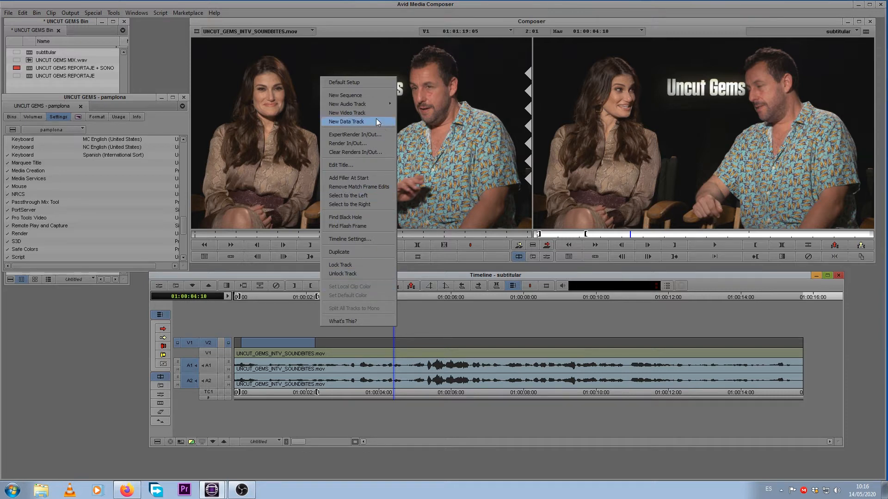
{"action": "left_click", "coordinate": [214, 323]}
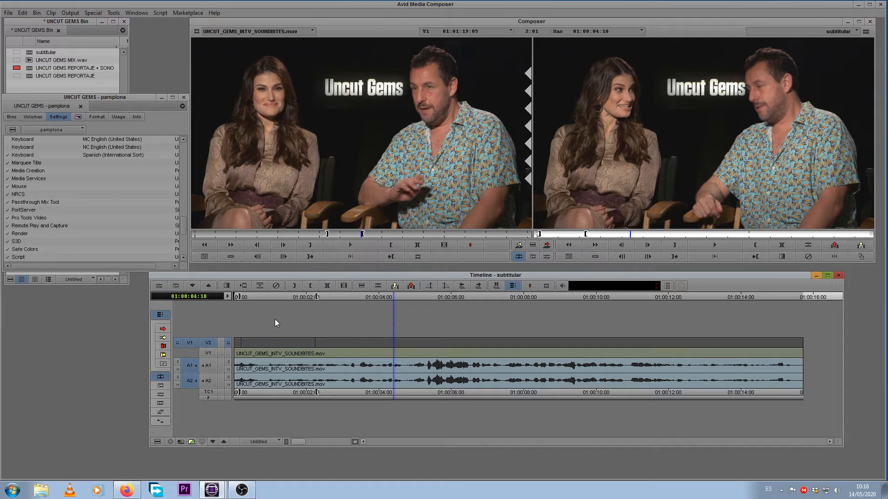
Step: Play the opening seconds of the sequence to review the speech under the V2 segment and return to the start
{"action": "left_click_drag", "start_coordinate": [302, 300], "coordinate": [165, 302]}
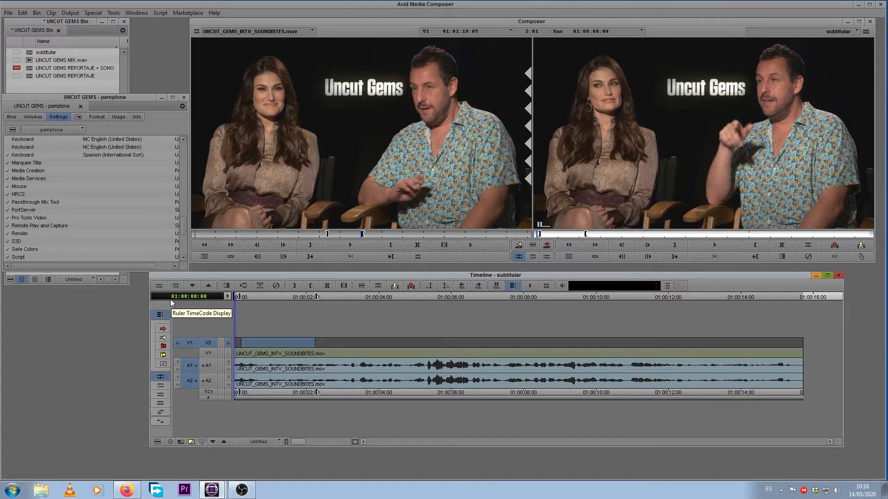
{"action": "key", "text": "space"}
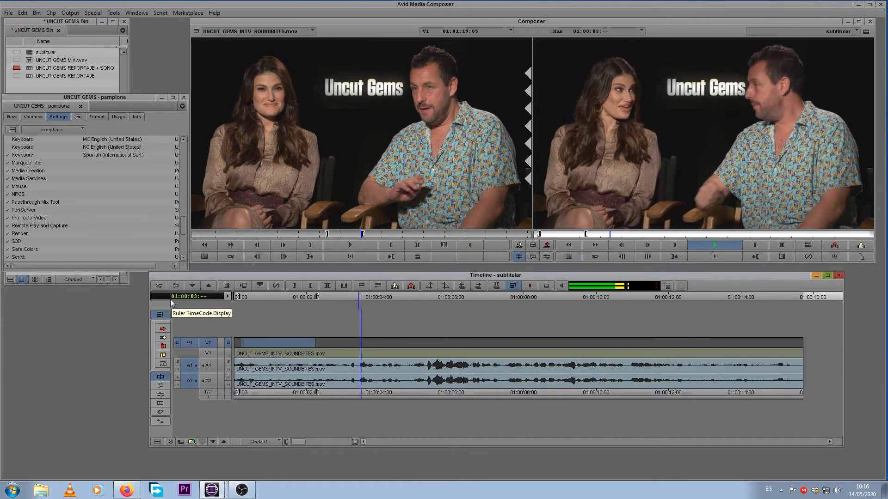
{"action": "key", "text": "space"}
{"action": "mouse_move", "coordinate": [257, 297]}
{"action": "left_mouse_down"}
{"action": "mouse_move", "coordinate": [241, 297]}
{"action": "mouse_move", "coordinate": [255, 297]}
{"action": "left_mouse_up"}
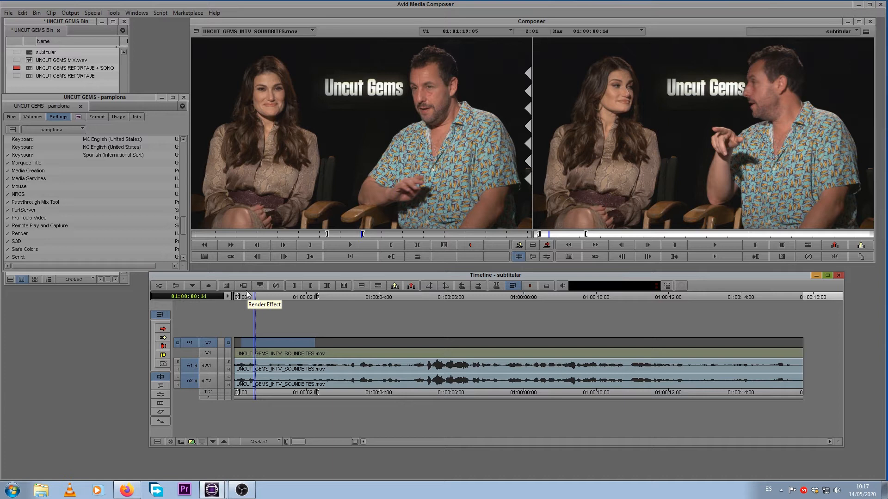
{"action": "key", "text": "space"}
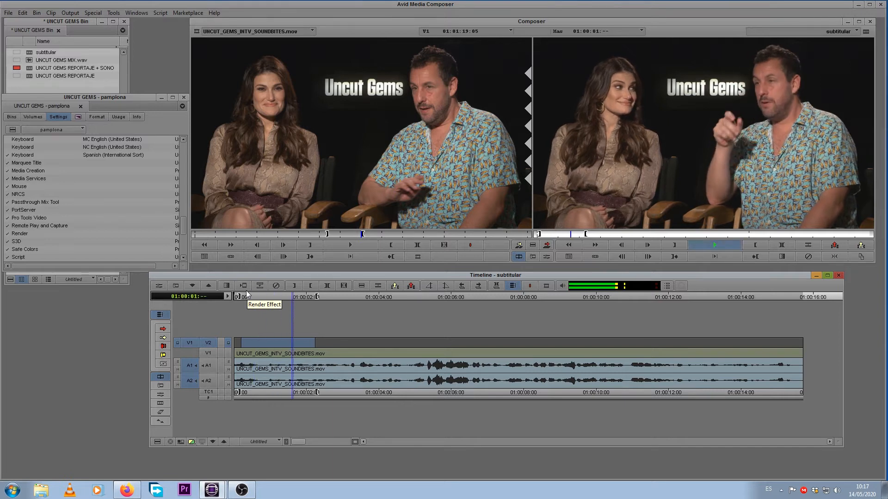
{"action": "key", "text": "space"}
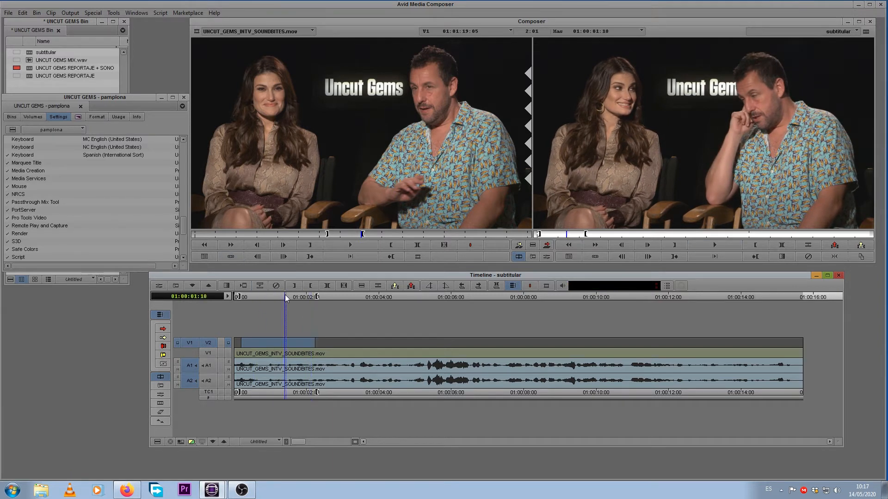
{"action": "key", "text": "Home"}
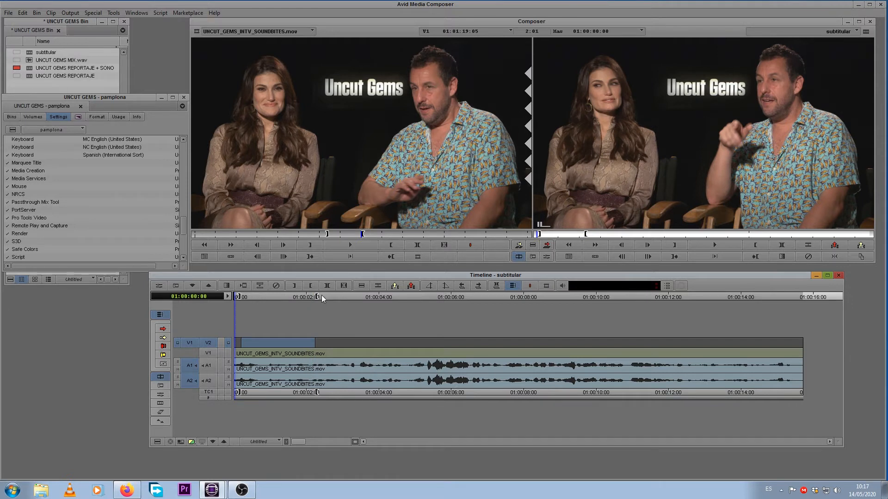
Step: Apply the SubCap generator effect to the filler segment between the two edits on V2
{"action": "left_click", "coordinate": [79, 116]}
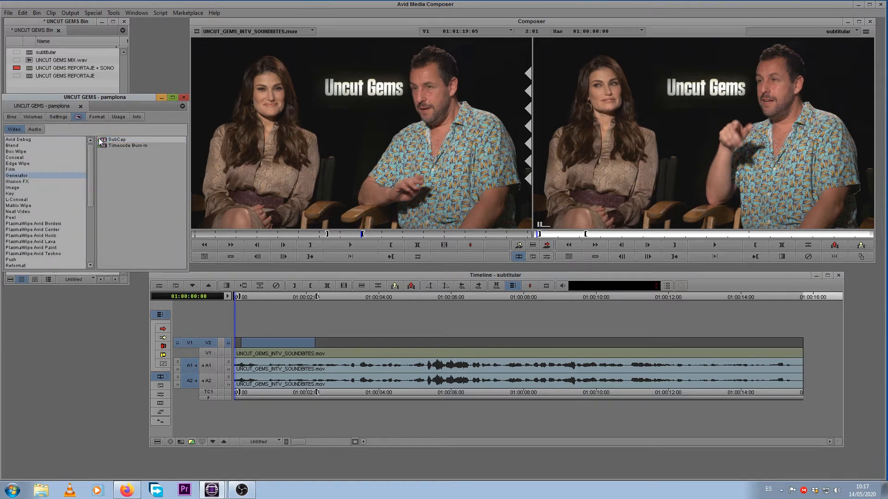
{"action": "left_click_drag", "start_coordinate": [103, 140], "coordinate": [280, 345]}
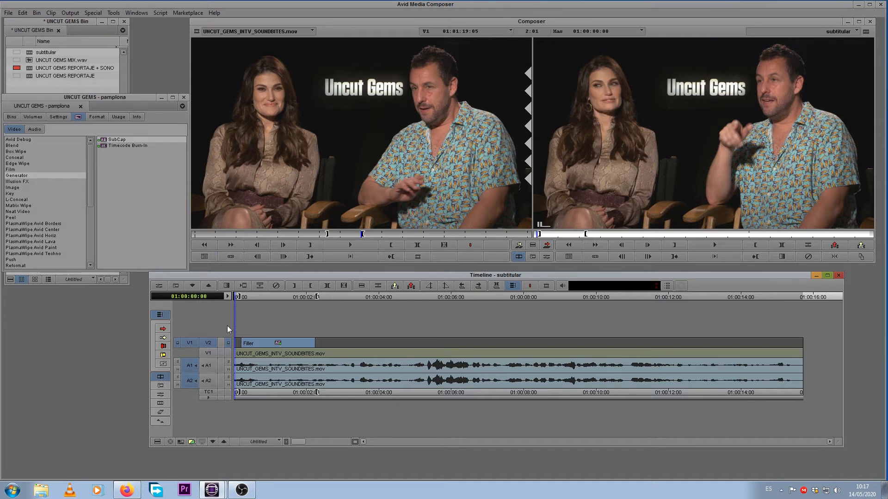
Step: Open the SubCap segment in the Effect Editor with the playhead parked at 01:00:01:04, and reposition and widen the editor window
{"action": "left_click", "coordinate": [276, 298]}
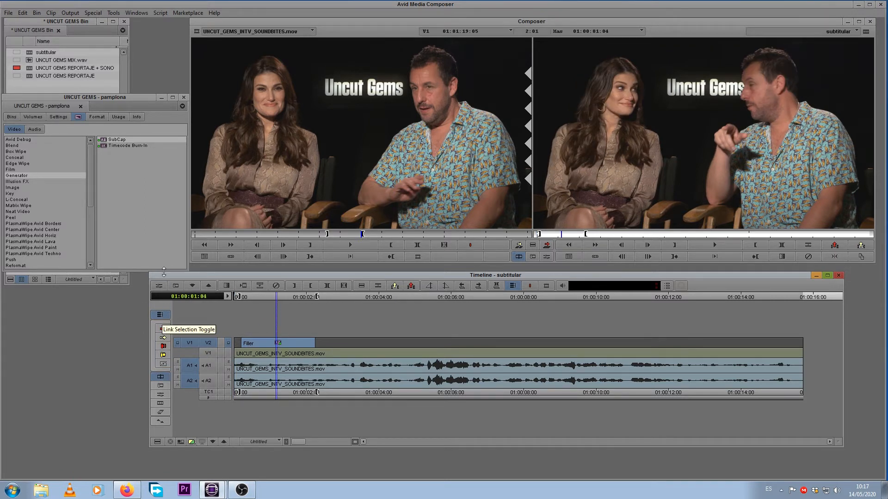
{"action": "left_click", "coordinate": [163, 287]}
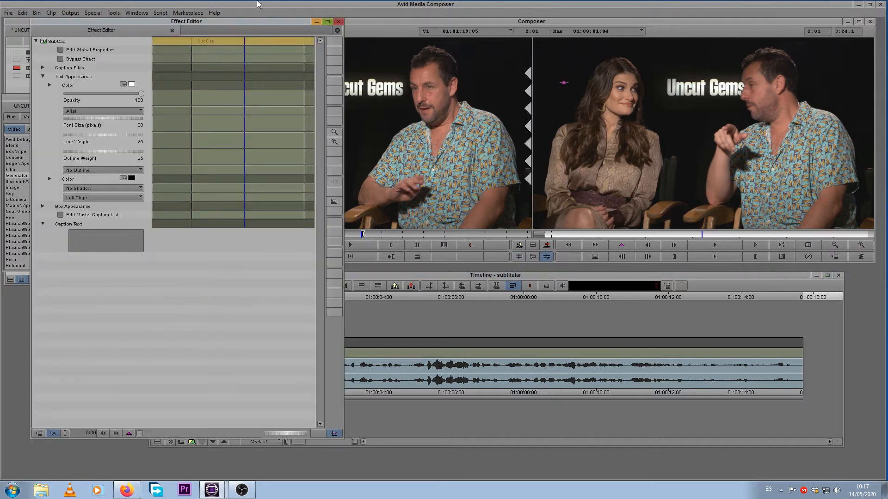
{"action": "left_click_drag", "start_coordinate": [229, 19], "coordinate": [388, 16]}
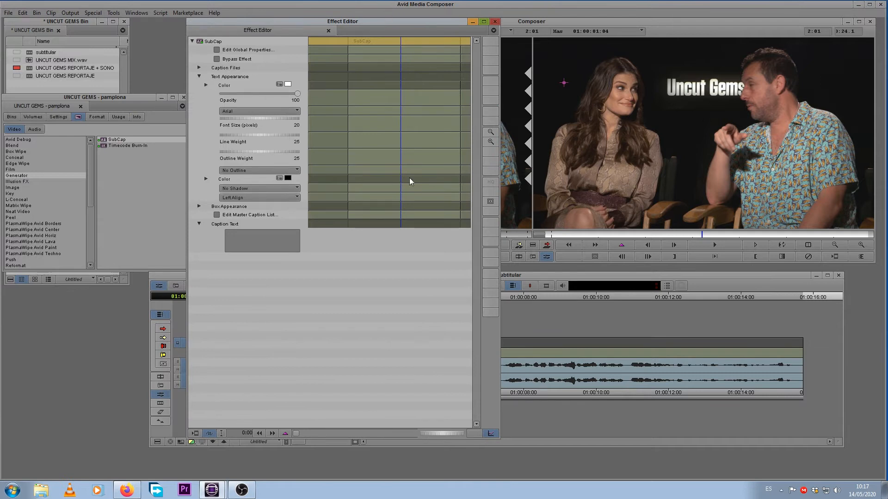
{"action": "left_click_drag", "start_coordinate": [188, 246], "coordinate": [102, 227]}
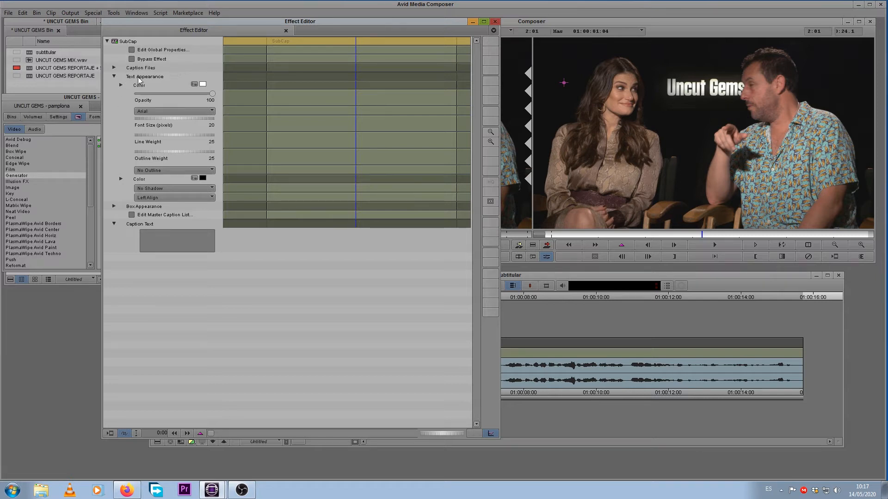
Step: Collapse the Text Appearance parameters, keep Caption Text expanded, and activate the empty caption for text entry
{"action": "left_click", "coordinate": [114, 76]}
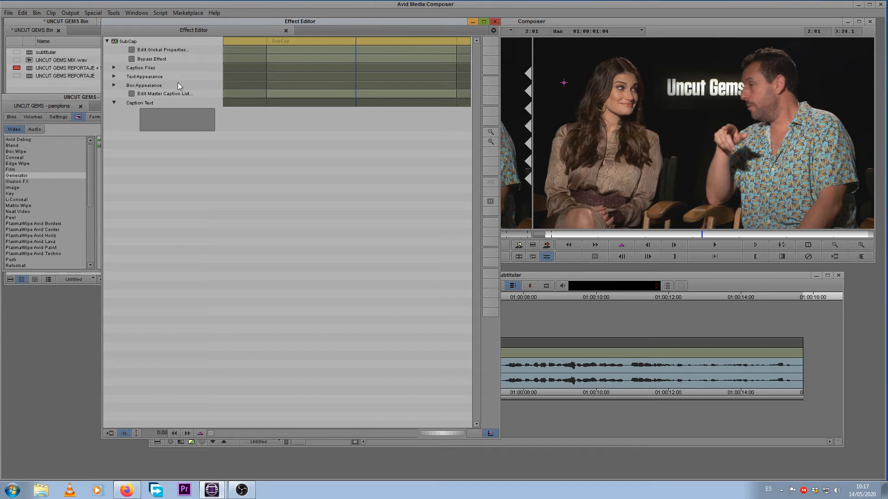
{"action": "left_click", "coordinate": [115, 76]}
{"action": "left_click", "coordinate": [115, 76]}
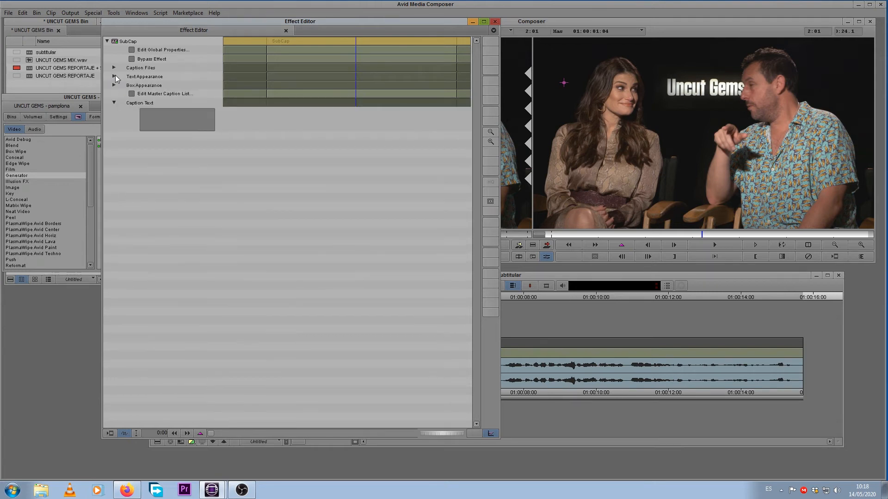
{"action": "left_click", "coordinate": [113, 104]}
{"action": "left_click", "coordinate": [114, 104]}
{"action": "left_click", "coordinate": [148, 113]}
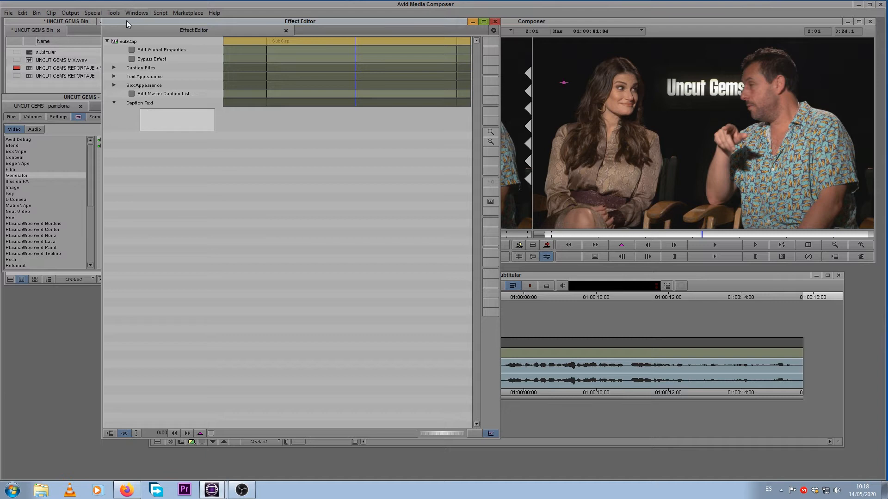
{"action": "mouse_move", "coordinate": [146, 21]}
{"action": "left_mouse_down"}
{"action": "mouse_move", "coordinate": [213, 21]}
{"action": "mouse_move", "coordinate": [154, 21]}
{"action": "left_mouse_up"}
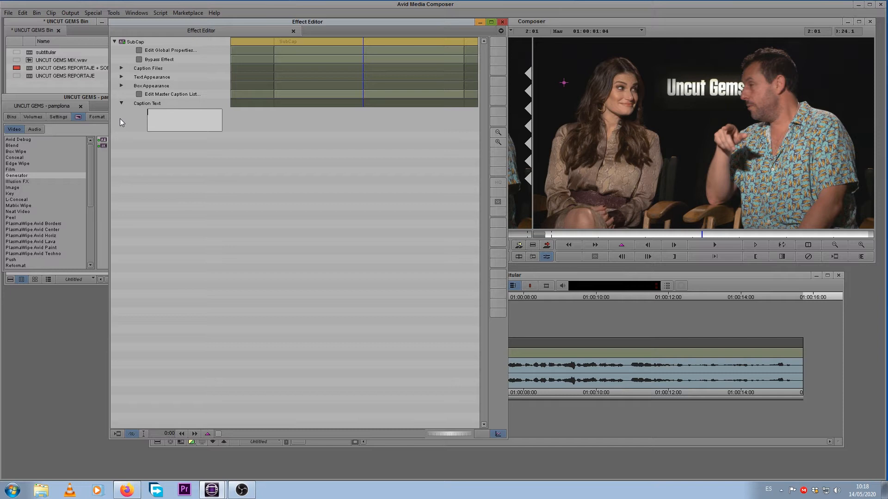
{"action": "type", "text": "nfndfjkgfdkngfd ngdkdfnjkdfnj"}
{"action": "key", "text": "BackSpace"}
{"action": "key", "text": "BackSpace"}
{"action": "key", "text": "BackSpace"}
{"action": "key", "text": "BackSpace"}
{"action": "key", "text": "BackSpace"}
{"action": "key", "text": "BackSpace"}
{"action": "key", "text": "BackSpace"}
{"action": "key", "text": "BackSpace"}
{"action": "key", "text": "BackSpace"}
{"action": "key", "text": "BackSpace"}
{"action": "key", "text": "BackSpace"}
{"action": "key", "text": "BackSpace"}
{"action": "key", "text": "BackSpace"}
{"action": "key", "text": "BackSpace"}
{"action": "key", "text": "BackSpace"}
{"action": "key", "text": "BackSpace"}
{"action": "key", "text": "BackSpace"}
{"action": "key", "text": "BackSpace"}
{"action": "key", "text": "BackSpace"}
{"action": "key", "text": "BackSpace"}
{"action": "key", "text": "BackSpace"}
{"action": "key", "text": "BackSpace"}
{"action": "key", "text": "BackSpace"}
{"action": "key", "text": "BackSpace"}
Step: Enter "Lorem ipsum dolor sit amet, consectetur adipiscing elit, sed do eiusmod tempor incididunt" as the caption text and collapse the Caption Text parameters
{"action": "type", "text": "Lorem ipsum dolor sit amet, consectetur adipiscing elit, sed do eiusmod tempor incididunt"}
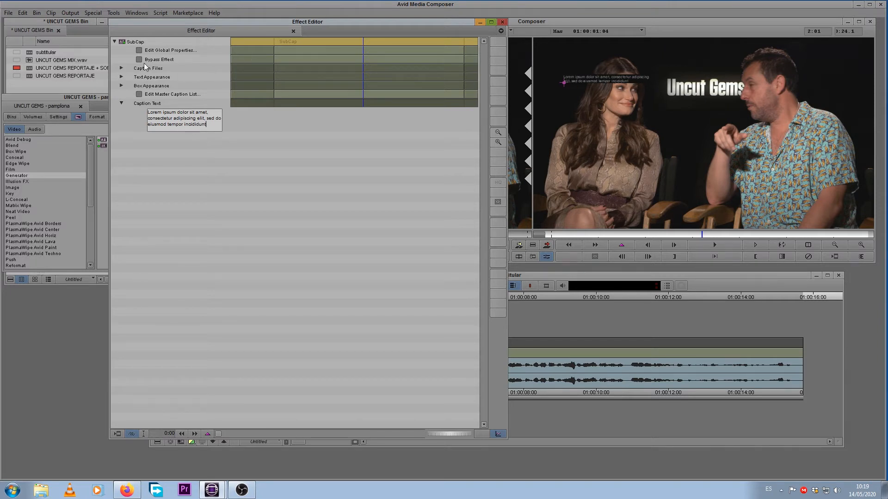
{"action": "left_click", "coordinate": [122, 103]}
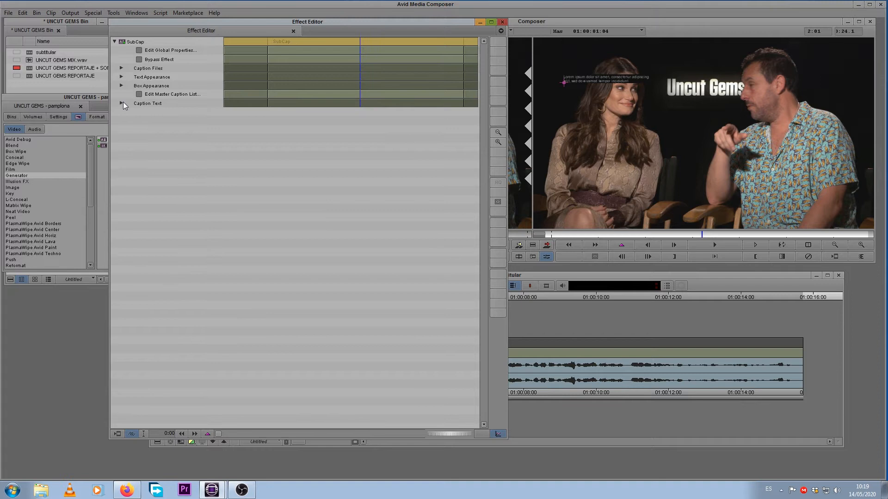
Step: Expand the Text Appearance parameters and set the caption font to Arial Black with a font size of 35 pixels
{"action": "left_click", "coordinate": [121, 77]}
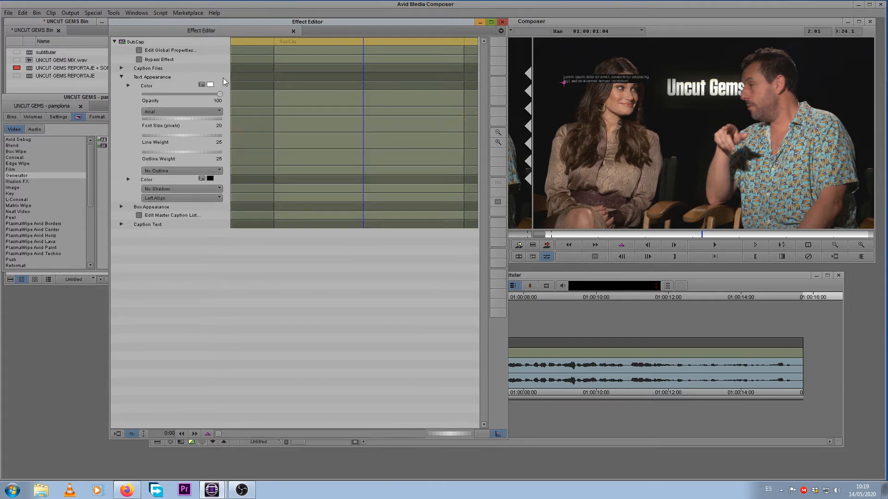
{"action": "left_click", "coordinate": [188, 111]}
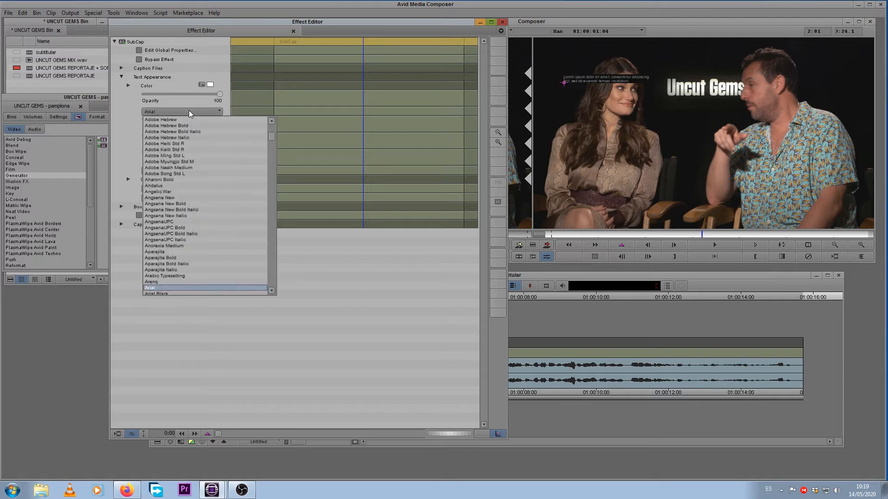
{"action": "left_click", "coordinate": [165, 292]}
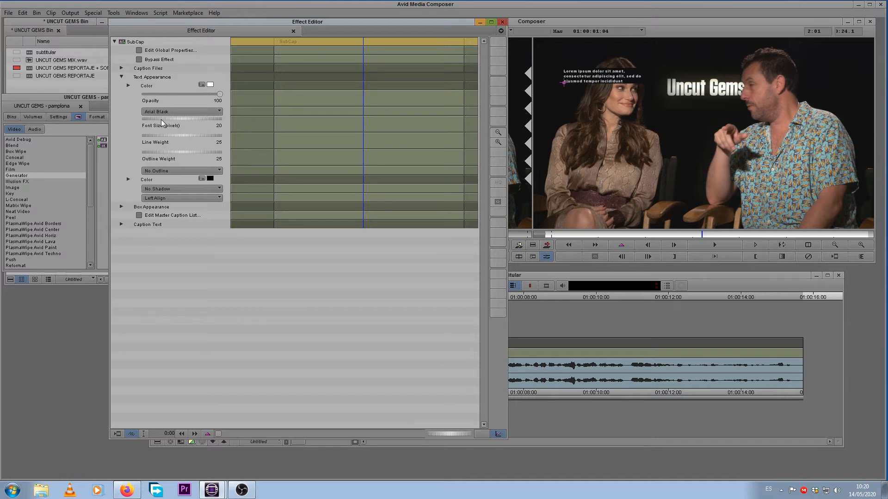
{"action": "left_click_drag", "start_coordinate": [159, 120], "coordinate": [182, 120]}
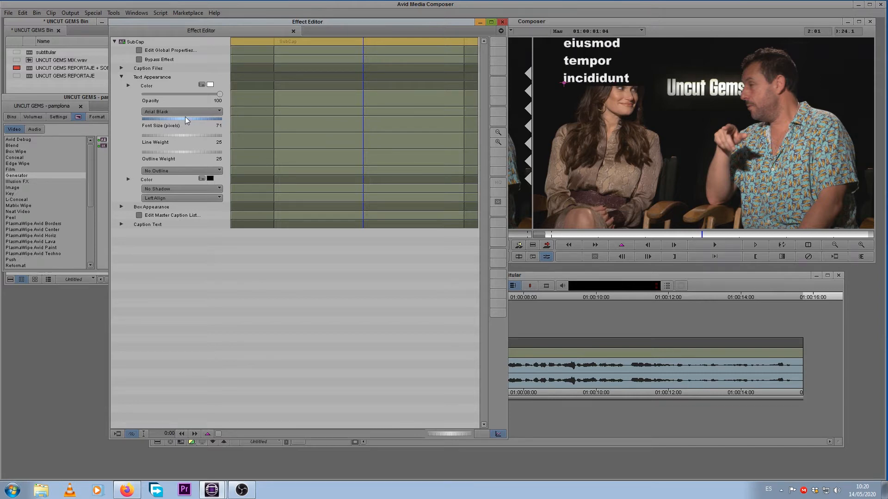
{"action": "left_click_drag", "start_coordinate": [189, 121], "coordinate": [175, 123]}
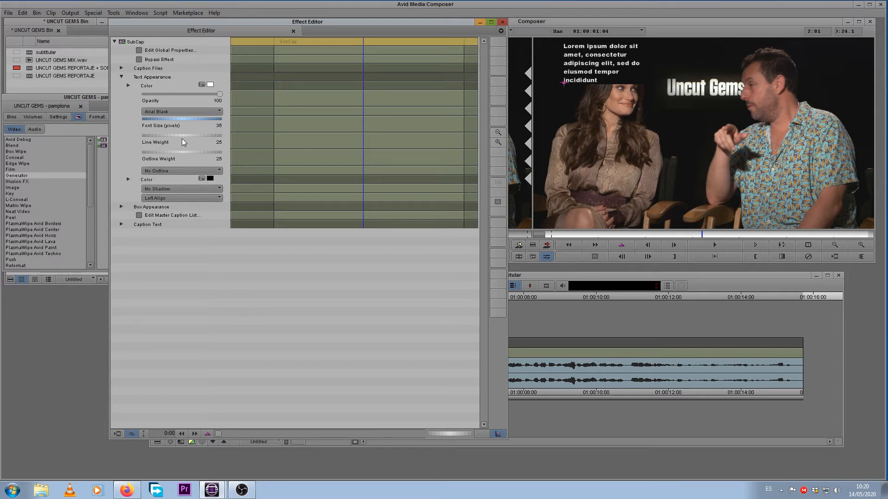
Step: Try heavier Line Weight values on the caption text and settle on a Line Weight of 0
{"action": "left_click_drag", "start_coordinate": [189, 136], "coordinate": [228, 136]}
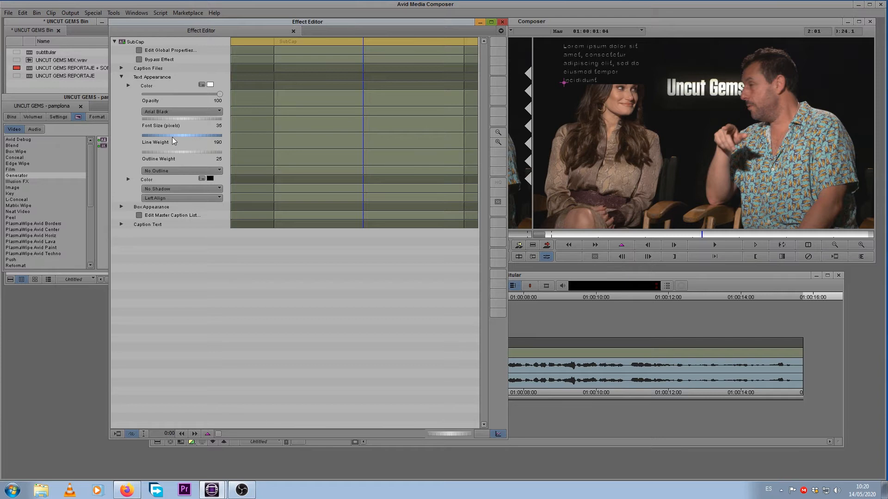
{"action": "left_click_drag", "start_coordinate": [163, 136], "coordinate": [129, 142]}
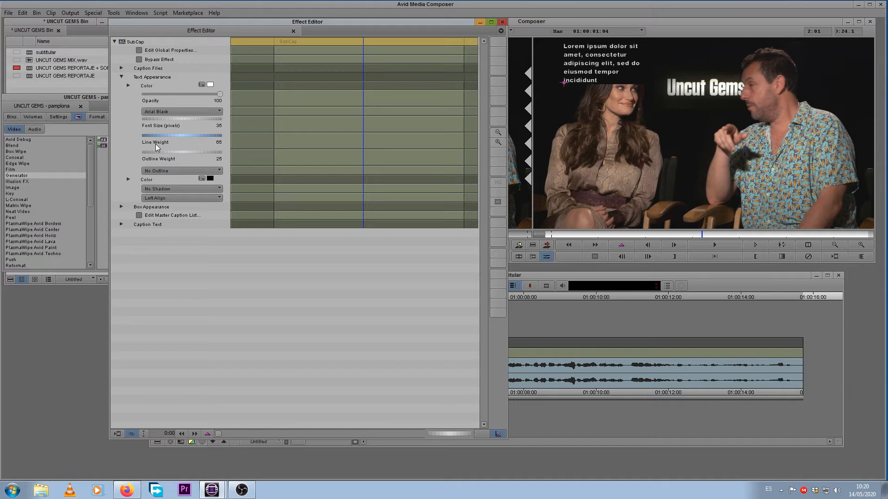
{"action": "left_click_drag", "start_coordinate": [184, 135], "coordinate": [165, 135]}
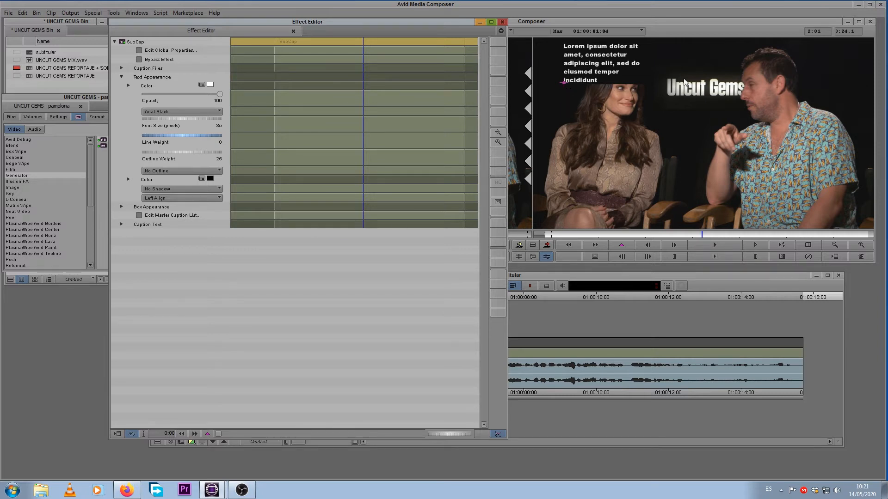
Step: Move the caption down to the lower part of the record frame and expand the Box Appearance parameters
{"action": "left_click", "coordinate": [565, 83]}
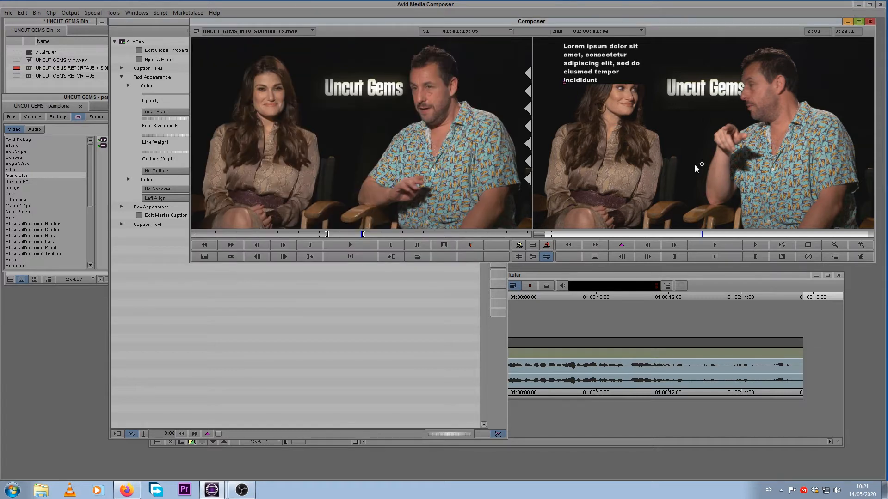
{"action": "left_click", "coordinate": [690, 209]}
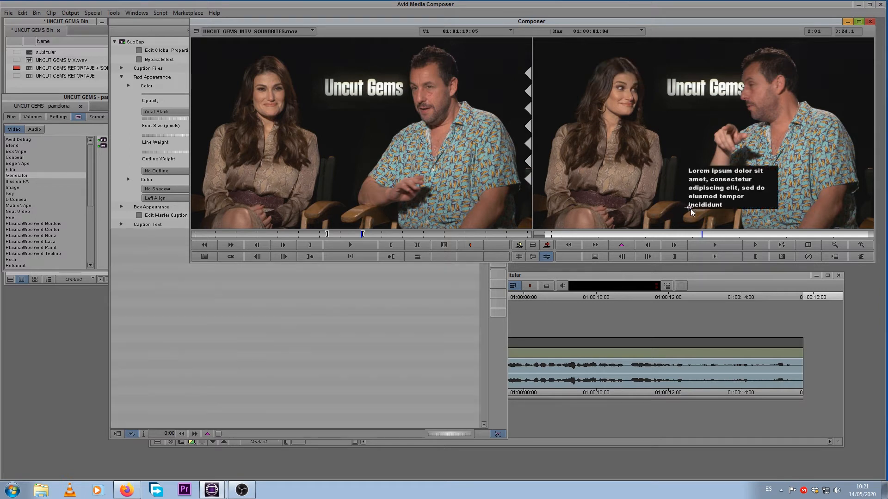
{"action": "left_click", "coordinate": [688, 206]}
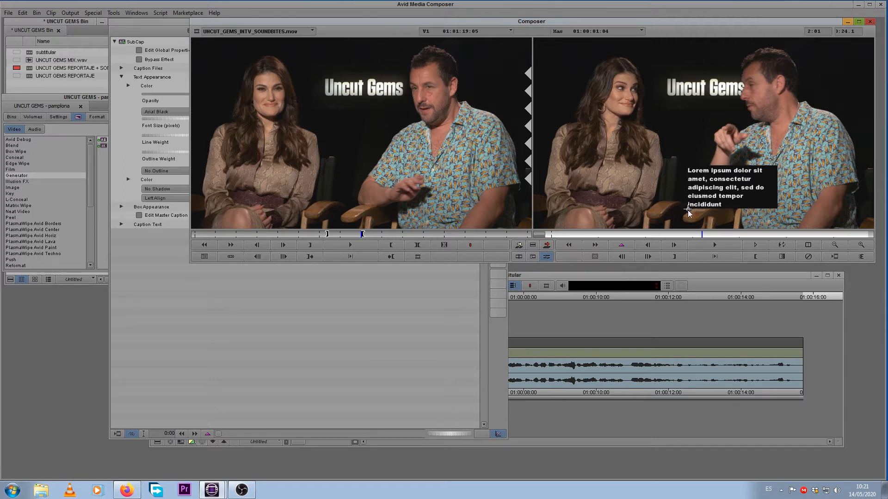
{"action": "left_click", "coordinate": [687, 210]}
{"action": "left_click", "coordinate": [687, 208]}
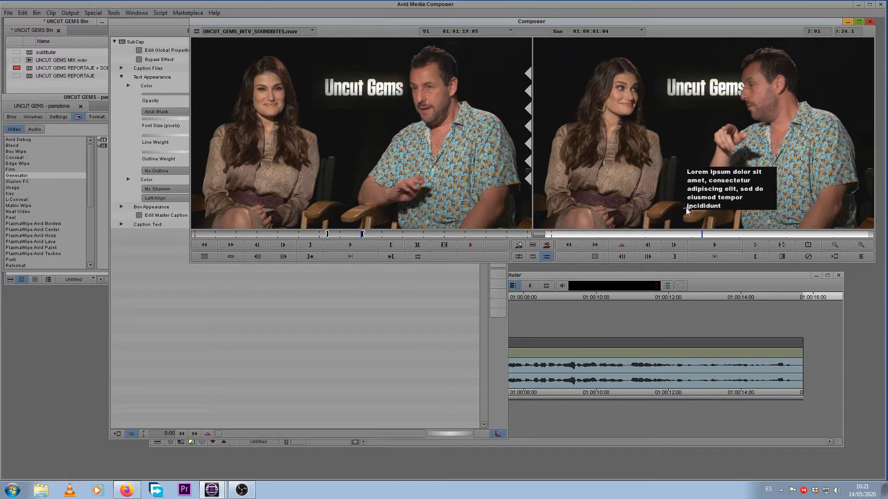
{"action": "left_click", "coordinate": [686, 209]}
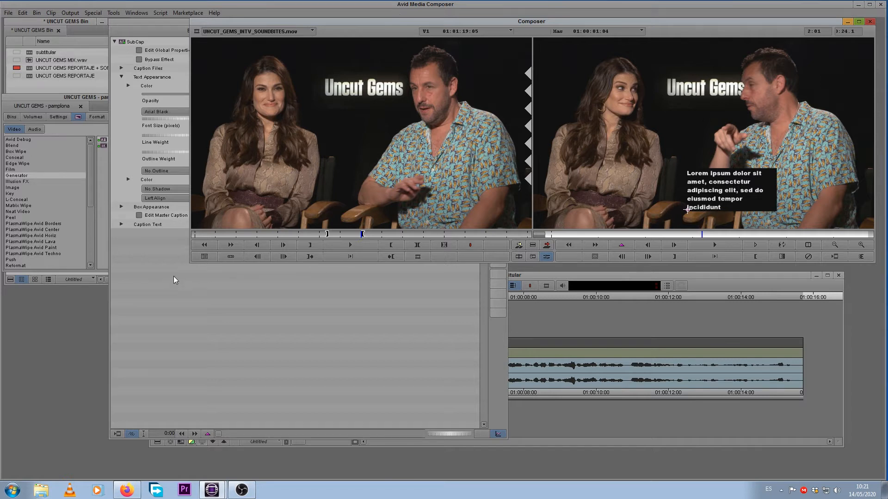
{"action": "left_click", "coordinate": [161, 265]}
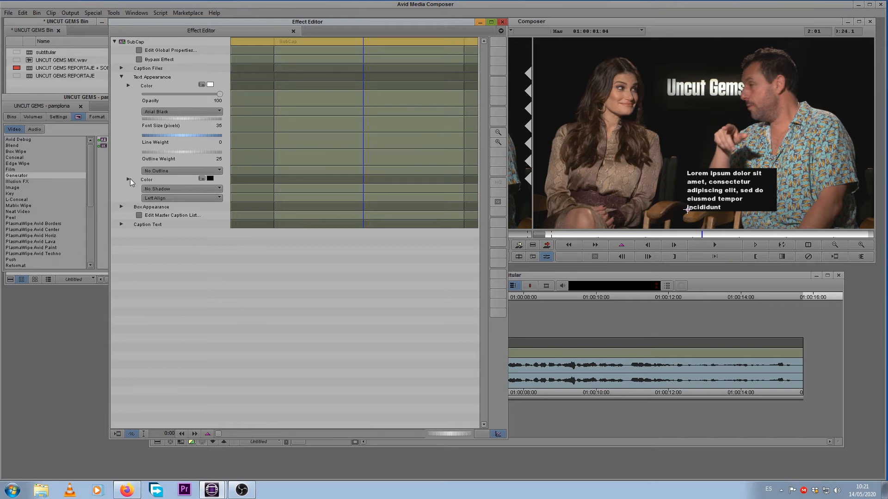
{"action": "left_click", "coordinate": [121, 208]}
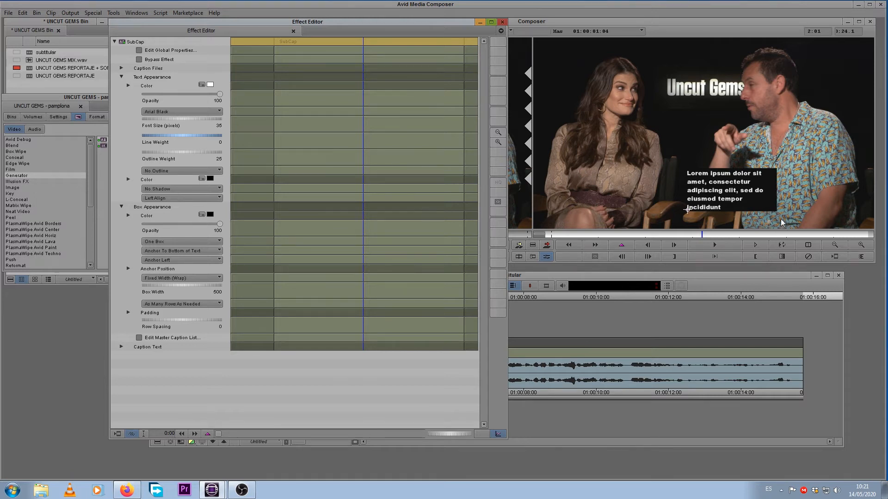
Step: Try Anchor To Top of Text for the caption box and switch it back to Anchor To Bottom of Text
{"action": "left_click", "coordinate": [190, 251]}
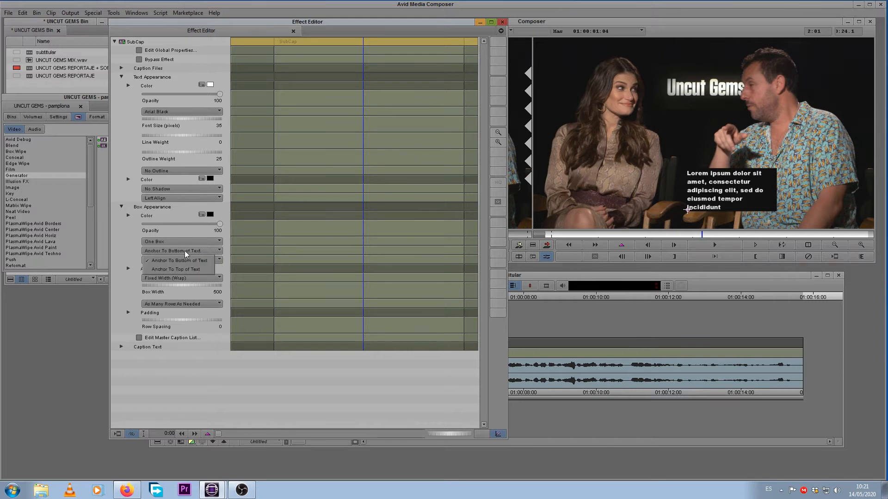
{"action": "left_click", "coordinate": [190, 260]}
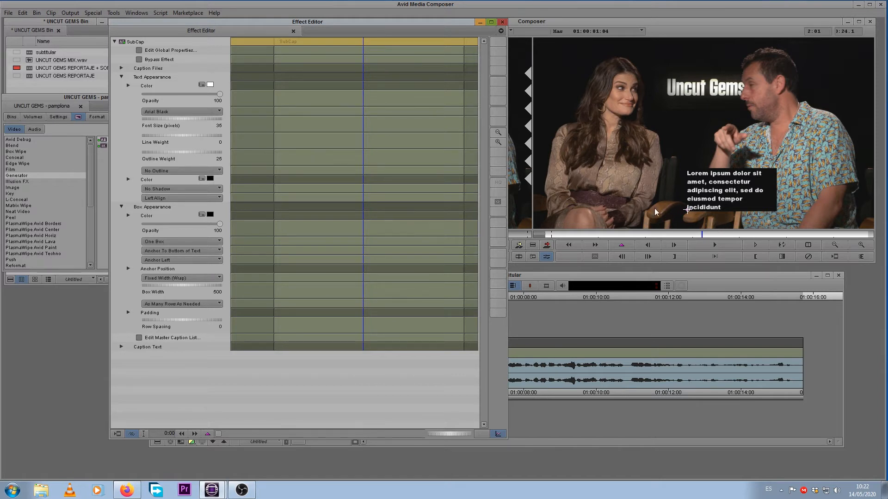
{"action": "left_click", "coordinate": [192, 250]}
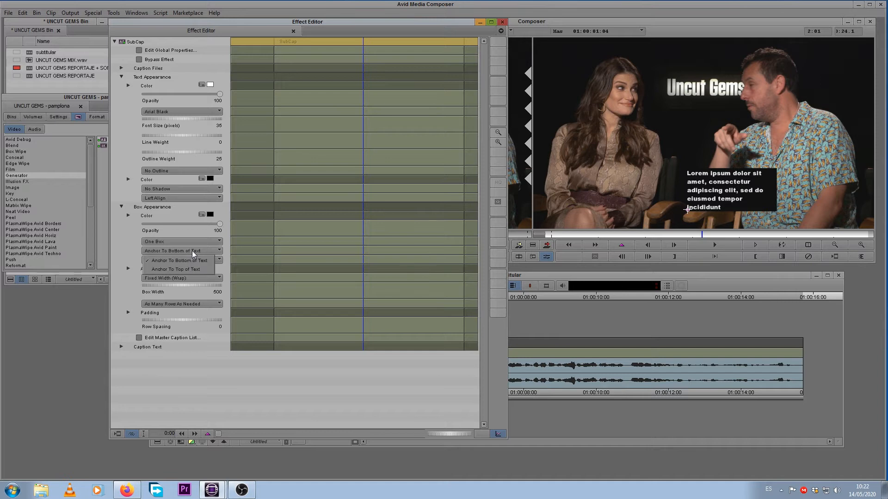
{"action": "left_click", "coordinate": [190, 268]}
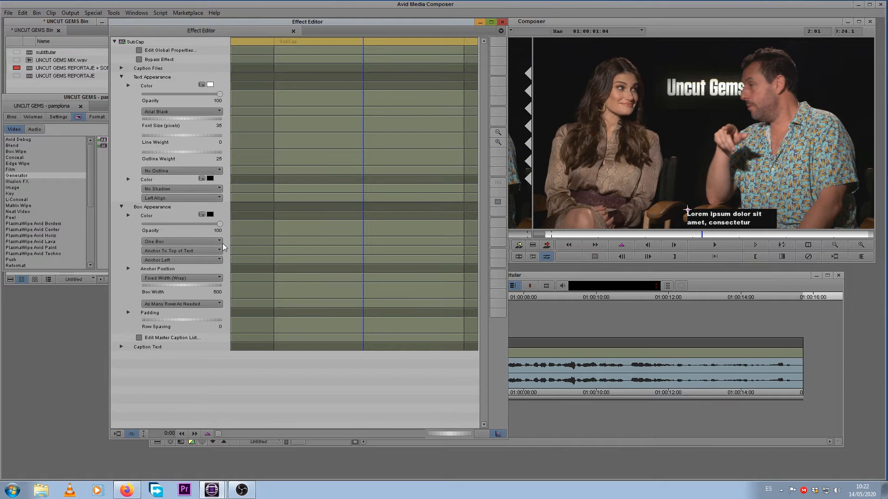
{"action": "left_click", "coordinate": [197, 250]}
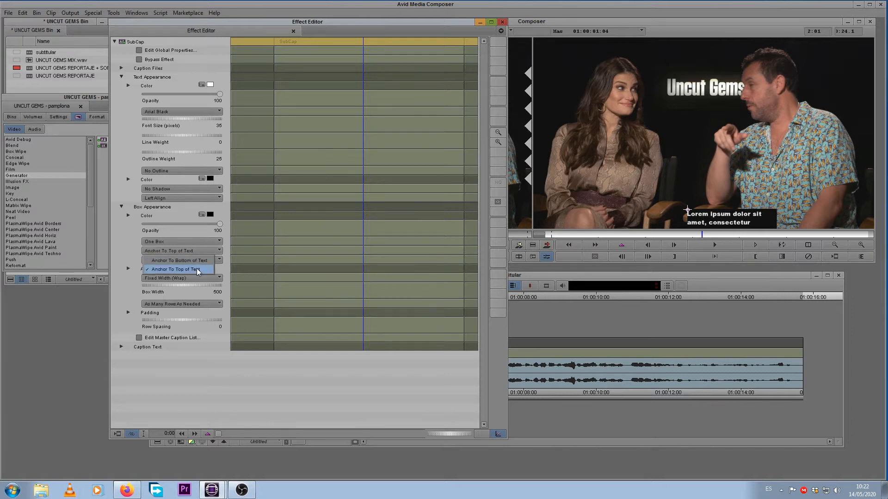
{"action": "left_click", "coordinate": [202, 261]}
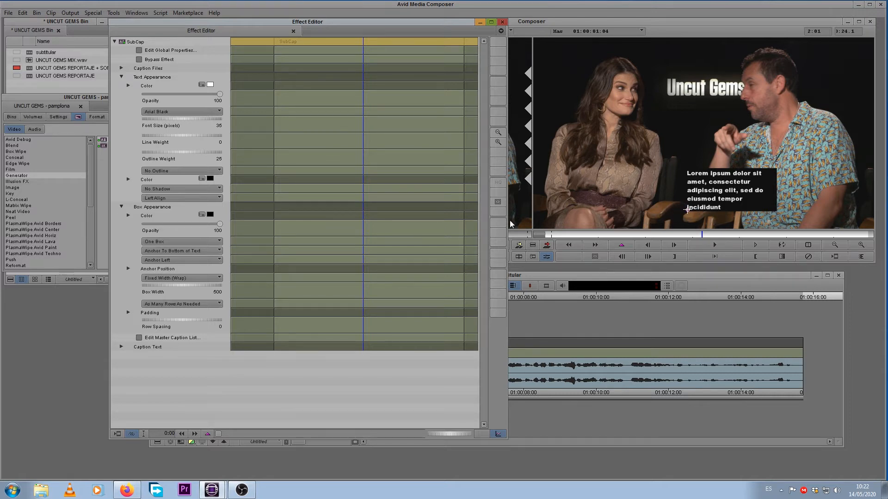
Step: Set the caption box to Anchor Center and the caption text to Center Align
{"action": "left_click", "coordinate": [158, 260]}
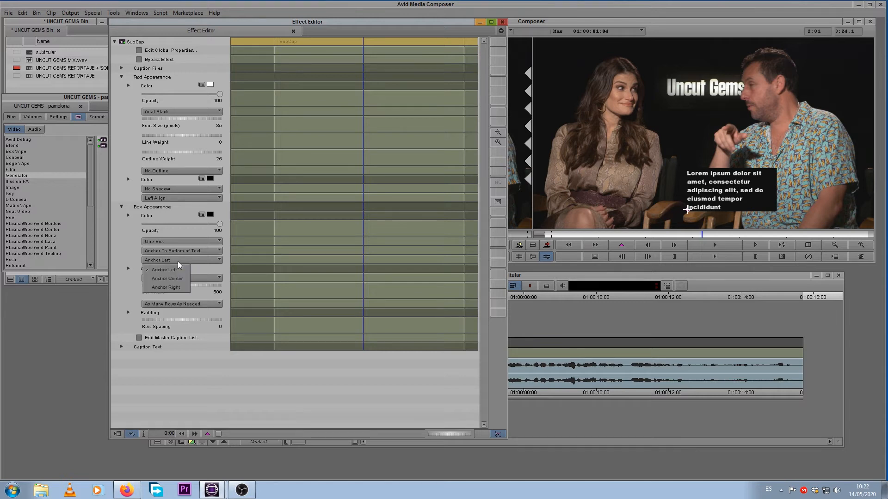
{"action": "left_click", "coordinate": [179, 279]}
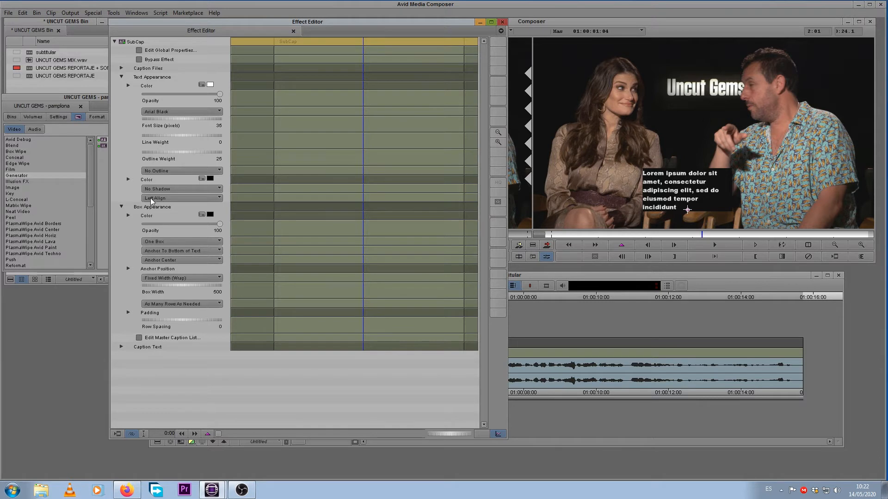
{"action": "left_click", "coordinate": [166, 196]}
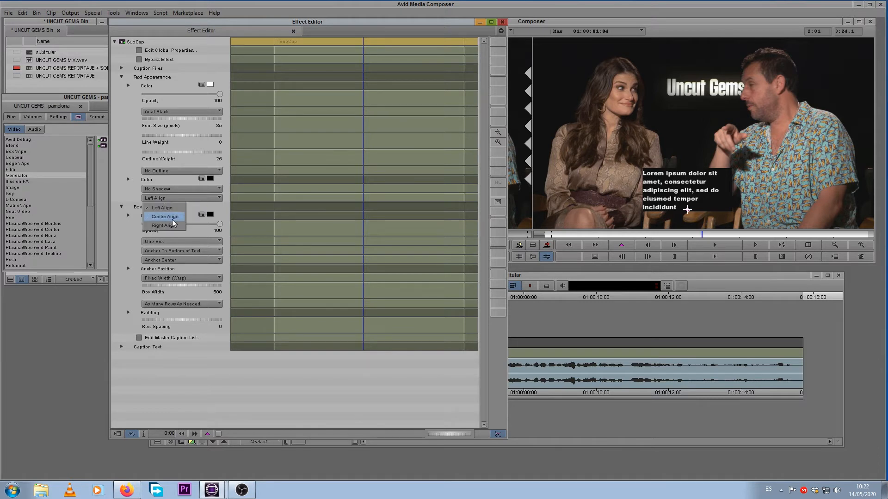
{"action": "left_click", "coordinate": [166, 217]}
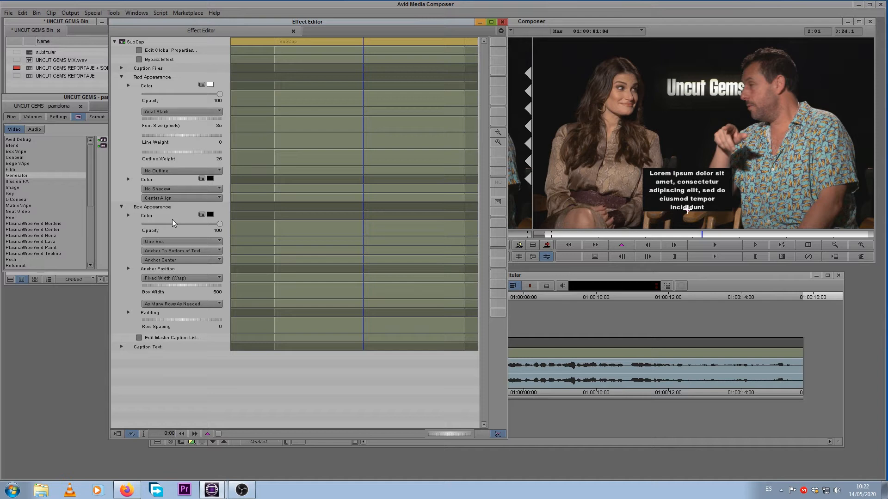
Step: Nudge the caption slightly in the record frame and inspect its Anchor Position coordinates
{"action": "left_click", "coordinate": [687, 212]}
{"action": "left_click_drag", "start_coordinate": [685, 212], "coordinate": [684, 213]}
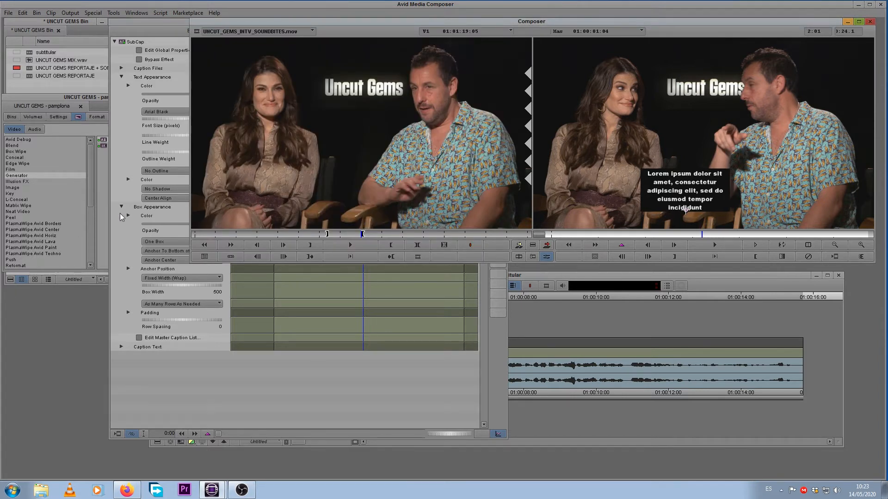
{"action": "left_click", "coordinate": [622, 246]}
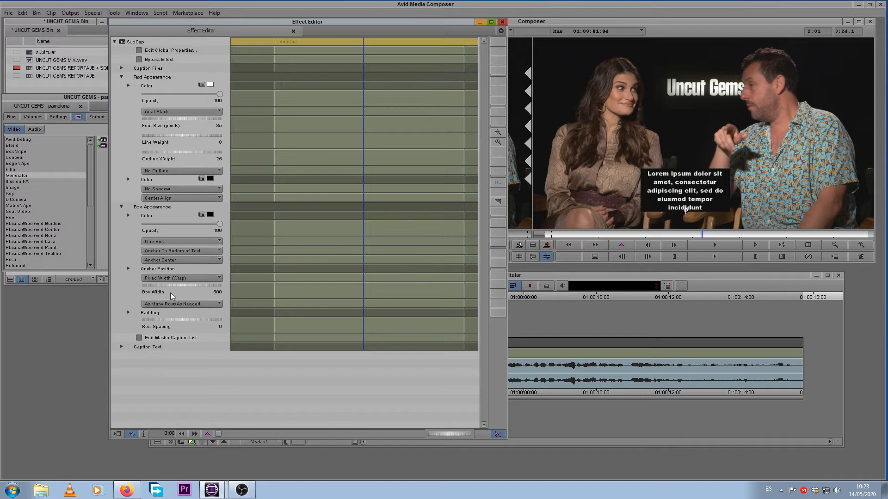
{"action": "left_click", "coordinate": [129, 269]}
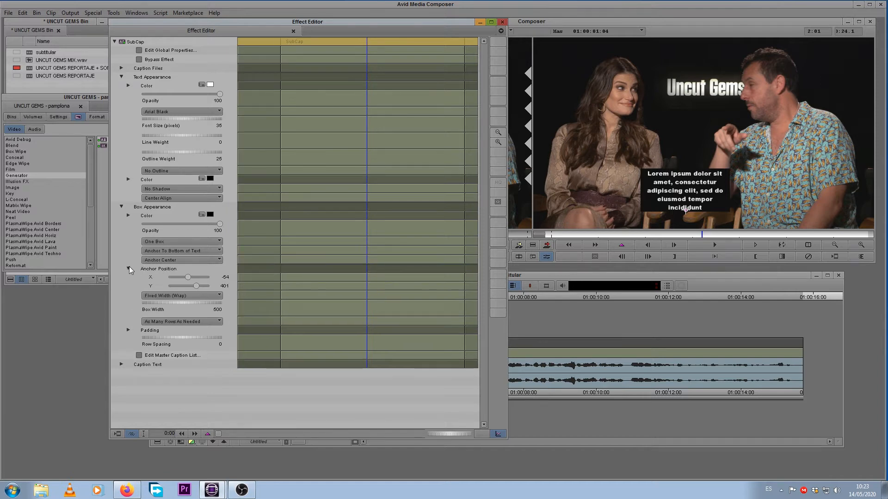
{"action": "left_click", "coordinate": [130, 269]}
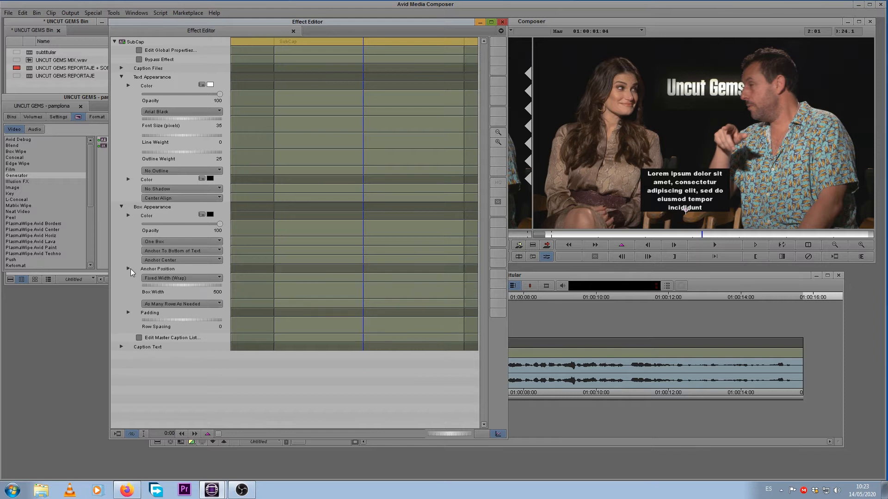
Step: Set the Box Width to 1775 and reposition the single-line caption so it sits centered low in the frame
{"action": "left_click_drag", "start_coordinate": [165, 285], "coordinate": [757, 317]}
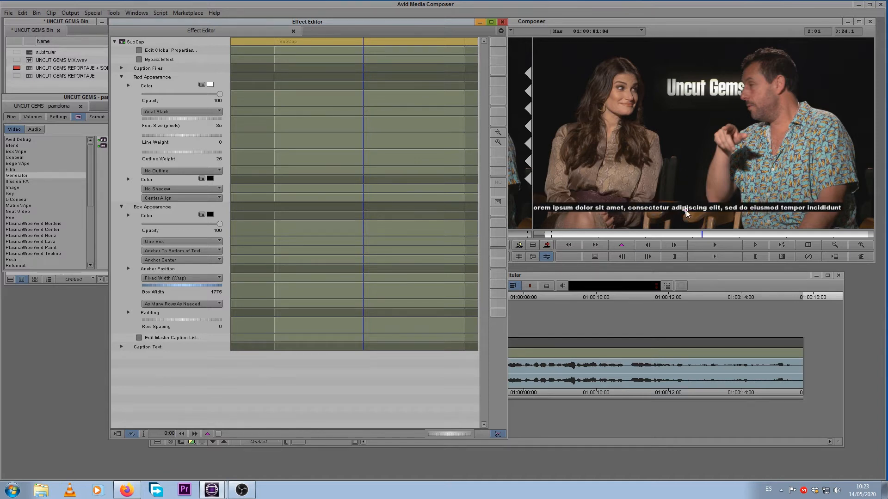
{"action": "left_click", "coordinate": [686, 210]}
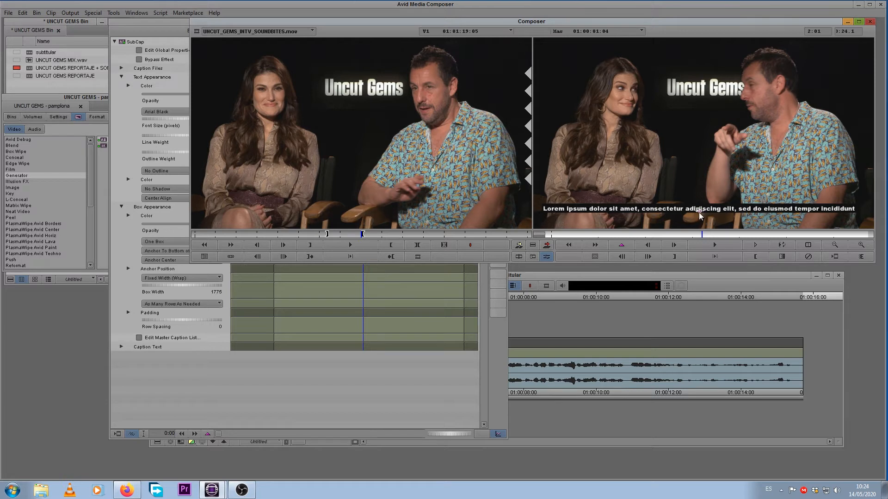
{"action": "left_click_drag", "start_coordinate": [704, 211], "coordinate": [703, 212]}
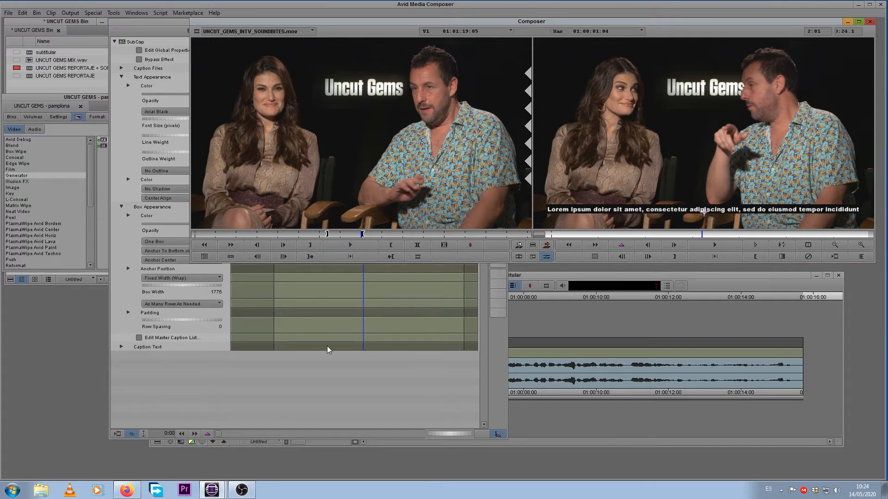
Step: Bring the Effect Editor back to the front, review the Caption Text entry, and collapse it again
{"action": "left_click", "coordinate": [136, 325]}
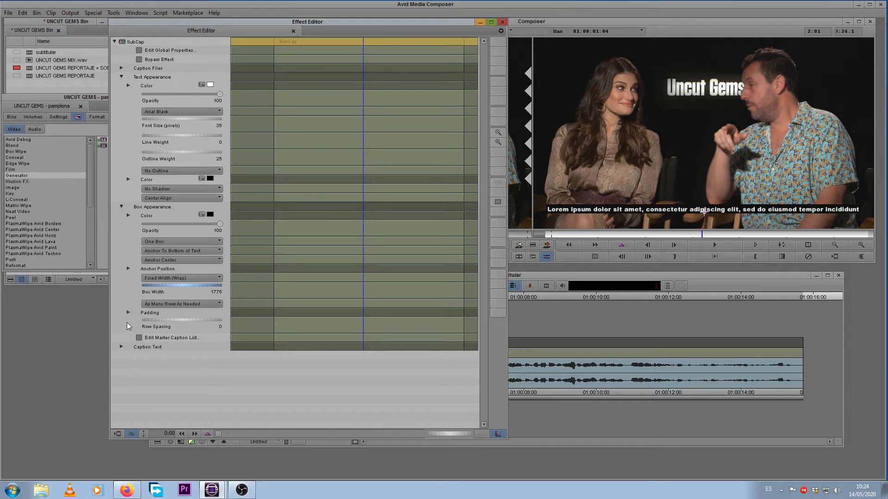
{"action": "left_click", "coordinate": [122, 347]}
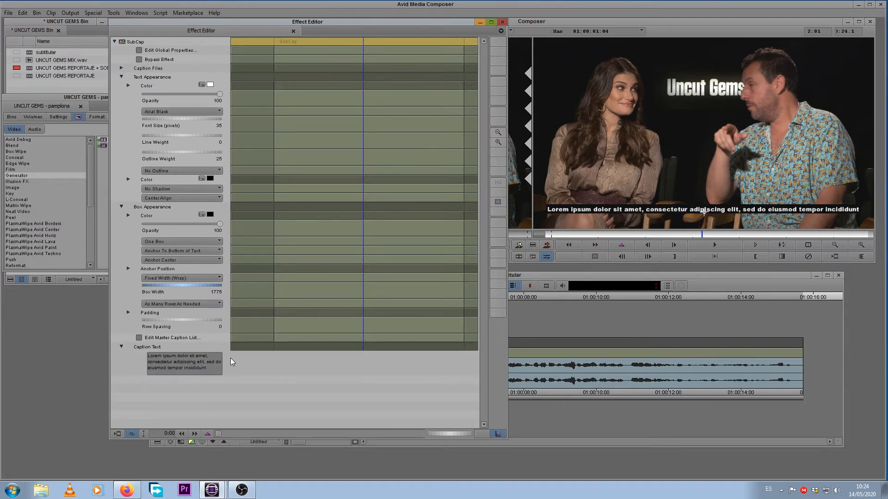
{"action": "left_click", "coordinate": [121, 347]}
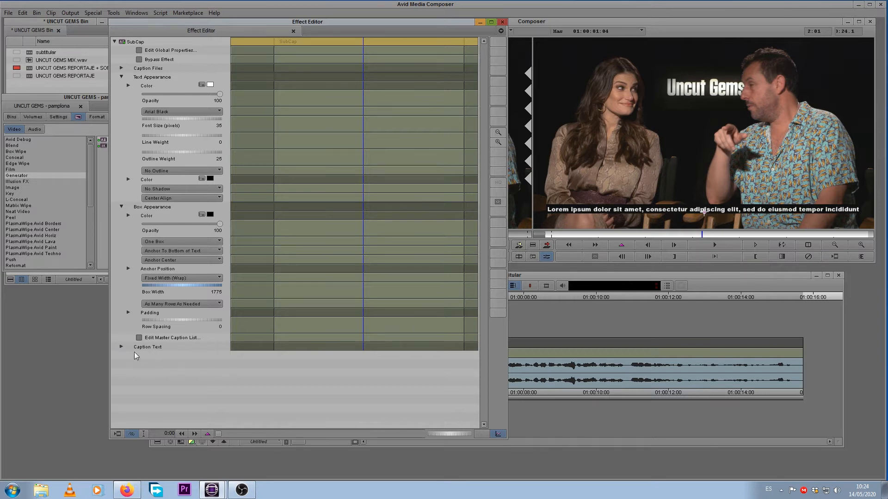
Step: Examine the placeholder wording in the Caption Text entry, then collapse it
{"action": "left_click", "coordinate": [122, 348]}
{"action": "left_click", "coordinate": [196, 362]}
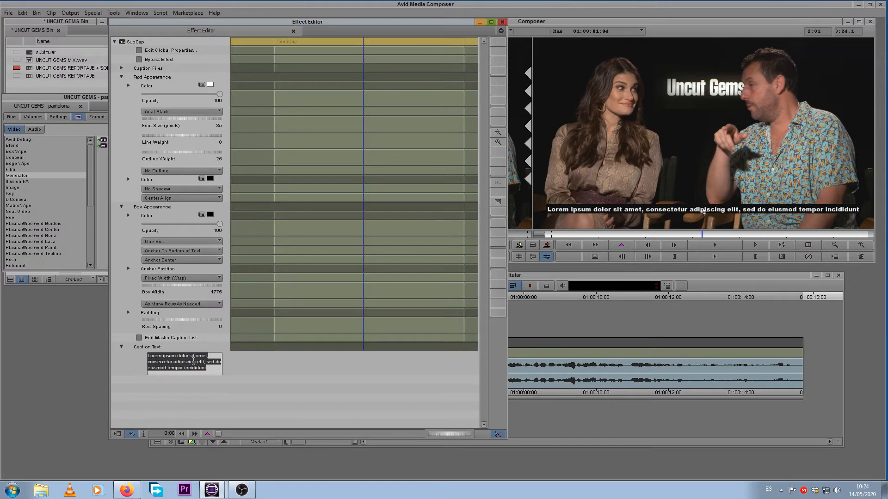
{"action": "left_click", "coordinate": [213, 367]}
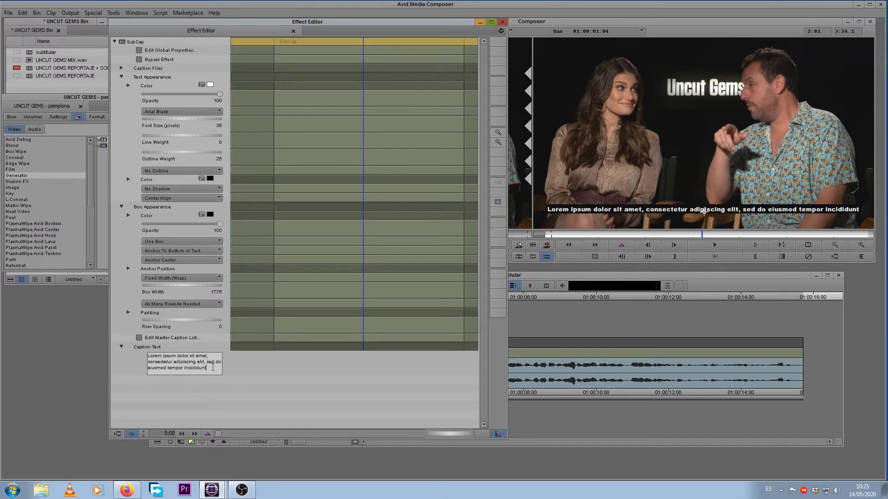
{"action": "left_click", "coordinate": [121, 346]}
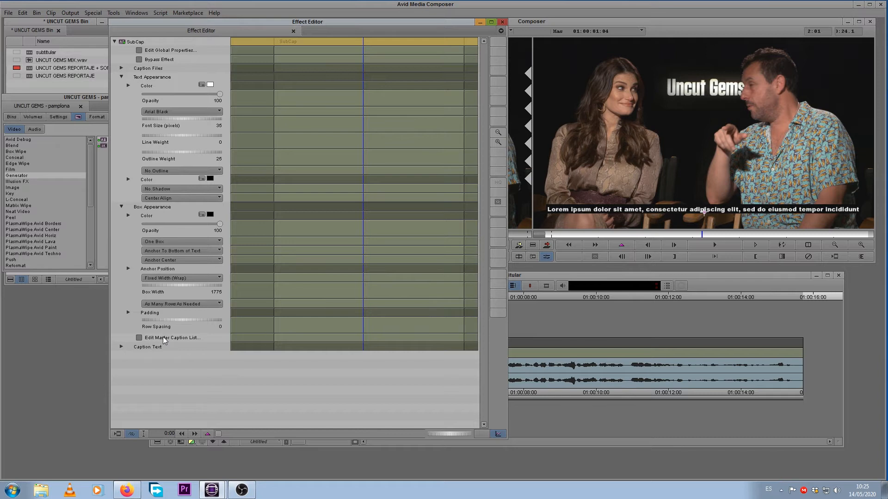
Step: Replace the V2 caption's placeholder text with "Es una montaña rusa para el publico" in the master caption list
{"action": "left_click", "coordinate": [139, 338]}
{"action": "left_click_drag", "start_coordinate": [476, 153], "coordinate": [392, 82]}
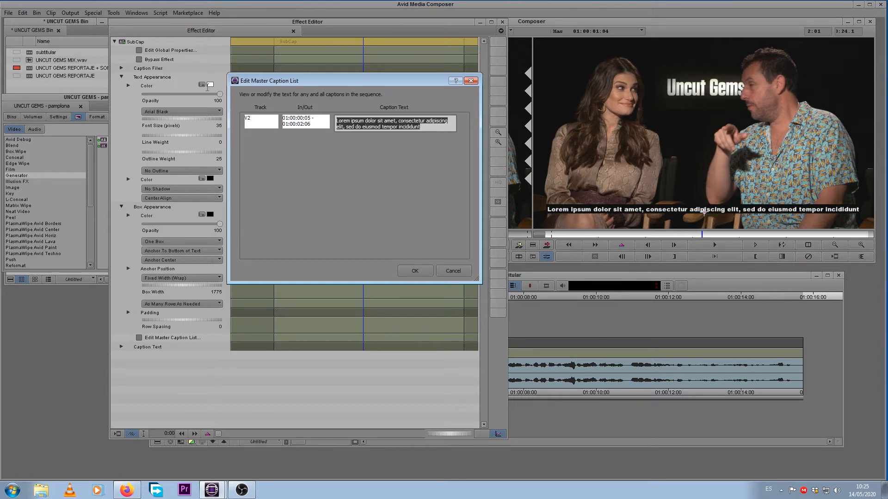
{"action": "type", "text": "Es"}
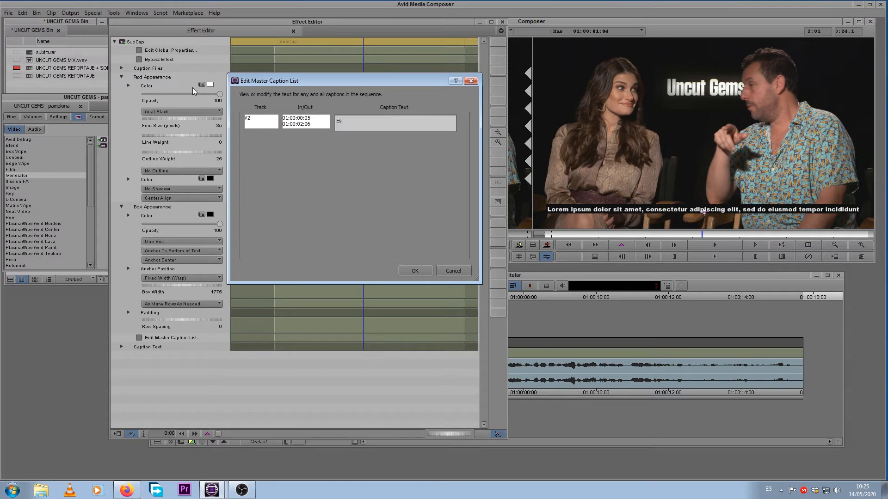
{"action": "type", "text": " una mo"}
{"action": "type", "text": "nta"}
{"action": "type", "text": "ña rusa para "}
{"action": "type", "text": "el públic"}
{"action": "type", "text": "u"}
{"action": "left_click", "coordinate": [421, 269]}
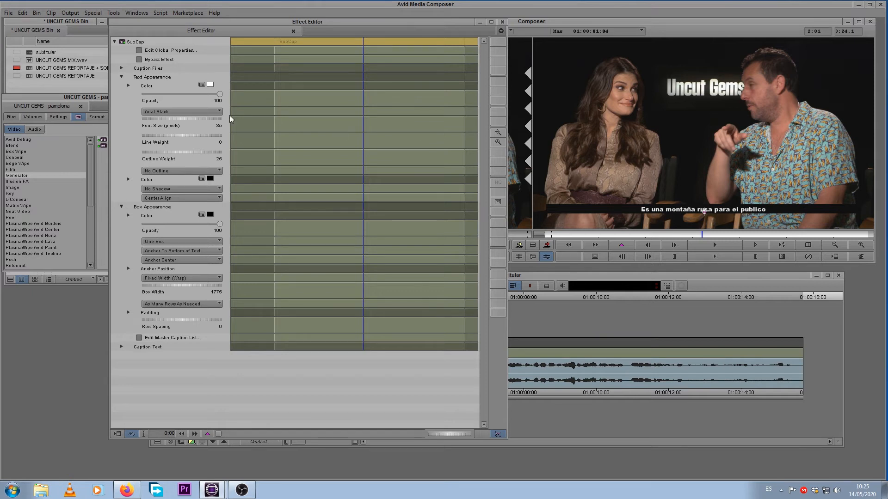
Step: Set the caption's font size to 40 pixels
{"action": "left_click", "coordinate": [167, 120]}
{"action": "key", "text": "Right"}
{"action": "key", "text": "Right"}
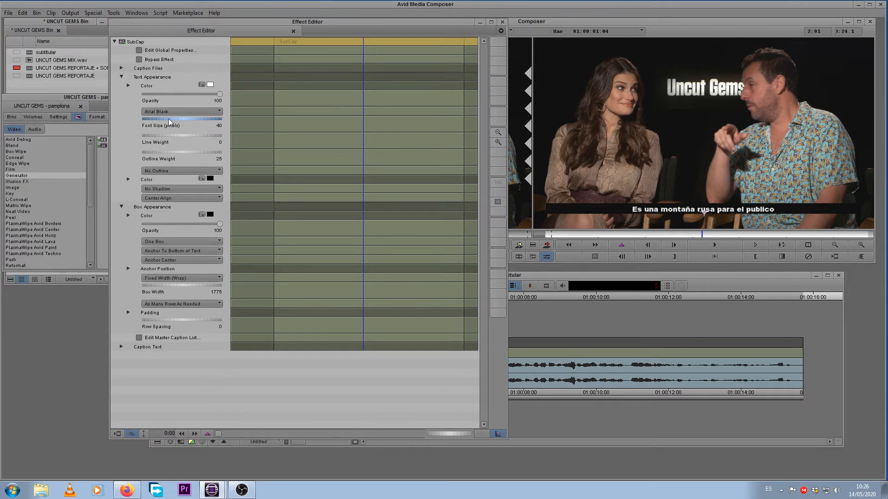
Step: Set the caption box color to magenta, using Red 170, Green 0 and Blue 127
{"action": "left_click", "coordinate": [203, 215]}
{"action": "left_click", "coordinate": [391, 199]}
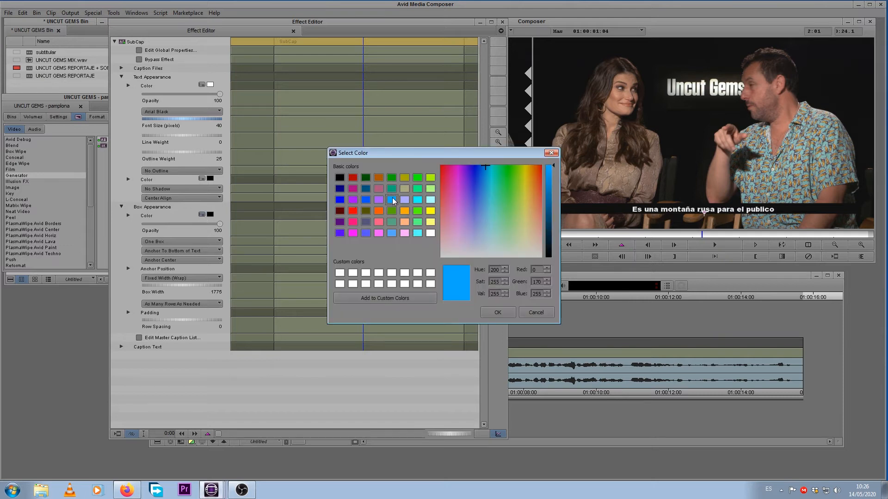
{"action": "left_click", "coordinate": [418, 211]}
{"action": "left_click", "coordinate": [418, 233]}
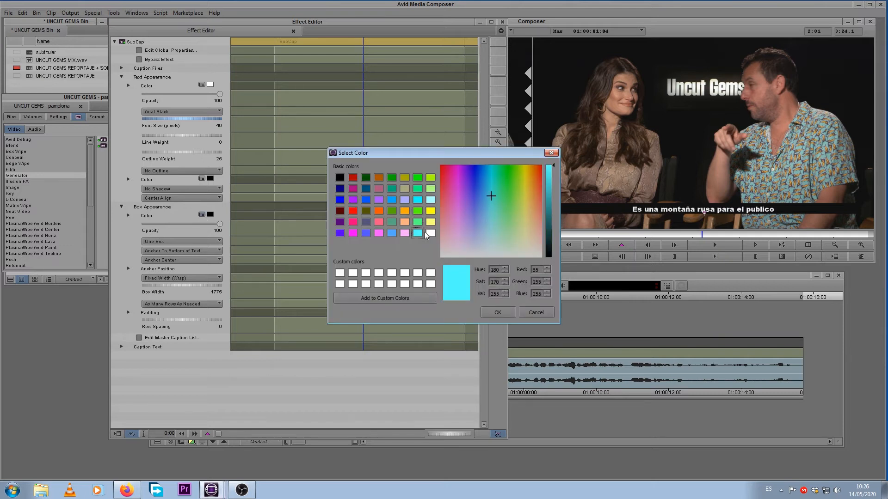
{"action": "left_click", "coordinate": [352, 189]}
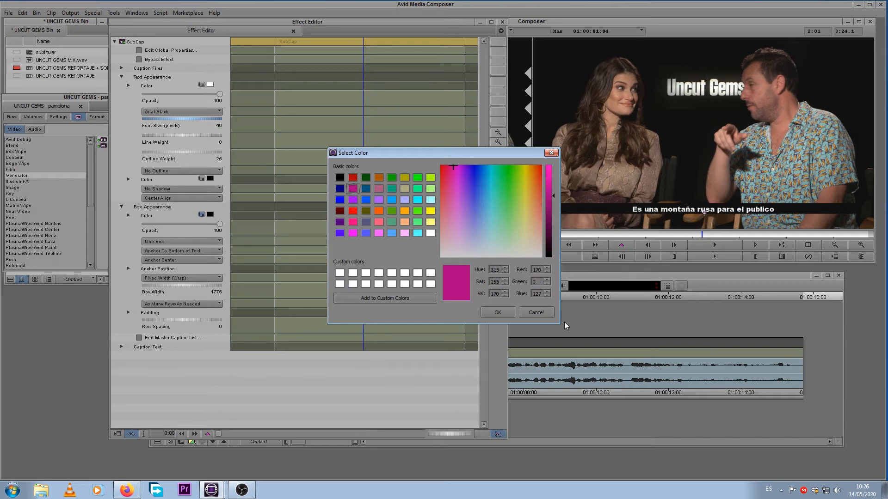
{"action": "left_click", "coordinate": [498, 312]}
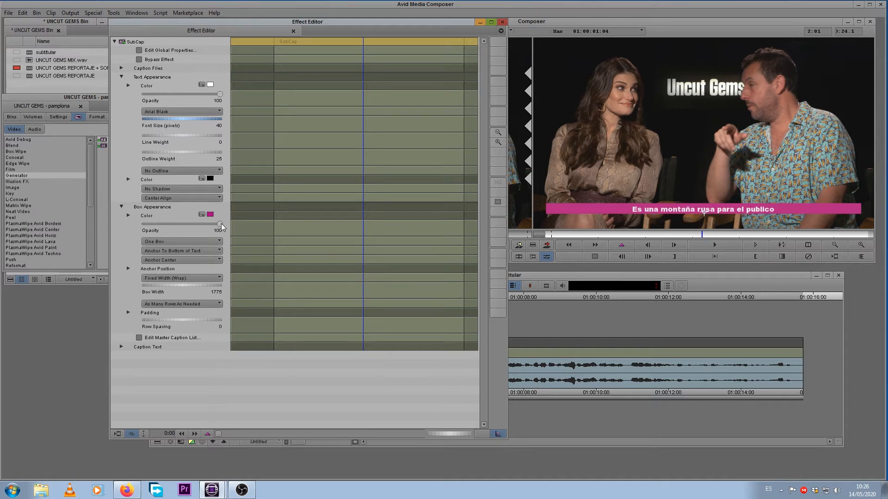
Step: Lower the caption box opacity to 0 and give the caption text a Basic Outline
{"action": "left_click_drag", "start_coordinate": [221, 224], "coordinate": [115, 226]}
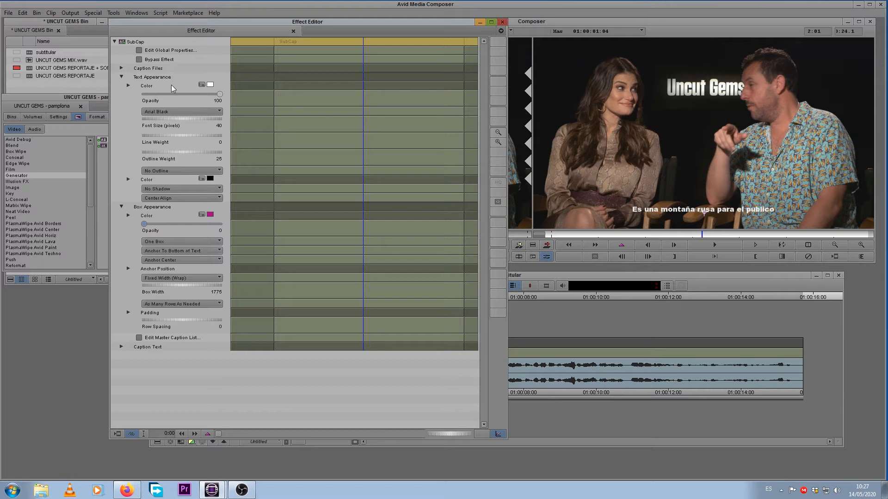
{"action": "left_click_drag", "start_coordinate": [159, 136], "coordinate": [88, 134]}
{"action": "left_click", "coordinate": [185, 171]}
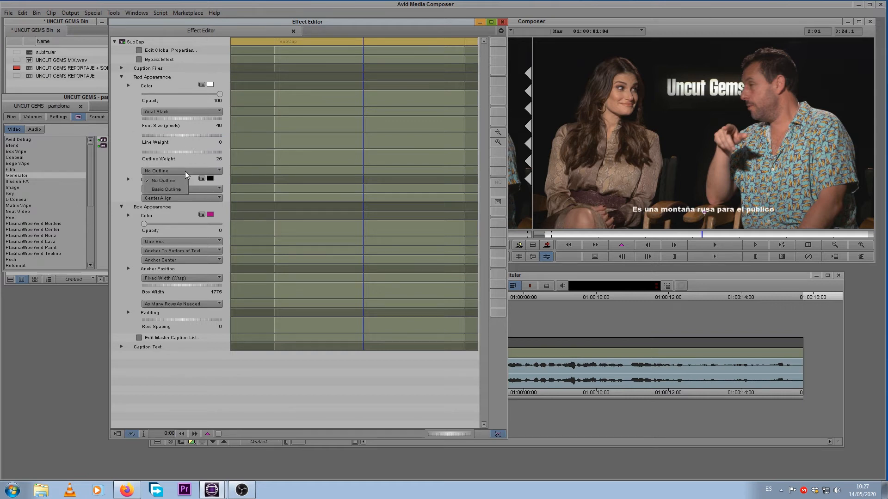
{"action": "left_click", "coordinate": [176, 190]}
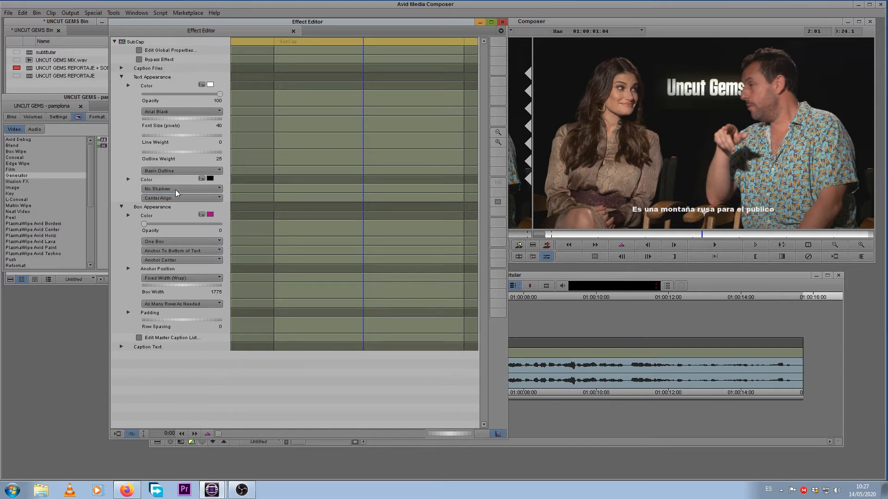
Step: Try different line and outline weights on the caption text, settling on Line Weight 0 and Outline Weight 229
{"action": "mouse_move", "coordinate": [167, 136]}
{"action": "left_mouse_down"}
{"action": "mouse_move", "coordinate": [248, 141]}
{"action": "mouse_move", "coordinate": [176, 142]}
{"action": "left_mouse_up"}
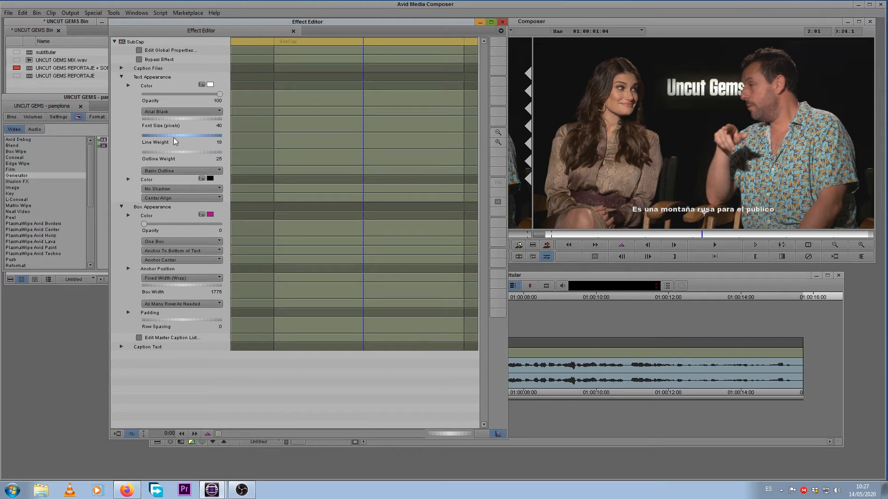
{"action": "left_click_drag", "start_coordinate": [176, 152], "coordinate": [227, 159]}
{"action": "left_click_drag", "start_coordinate": [160, 135], "coordinate": [181, 139]}
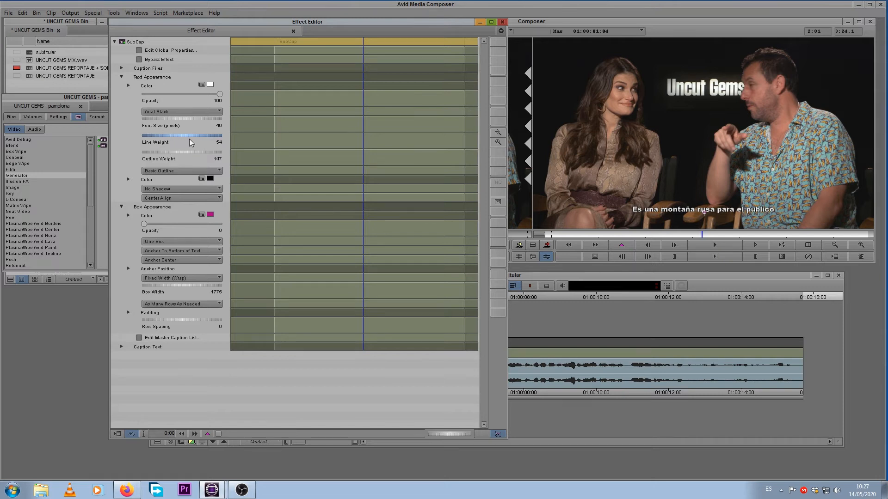
{"action": "left_click_drag", "start_coordinate": [160, 153], "coordinate": [285, 151]}
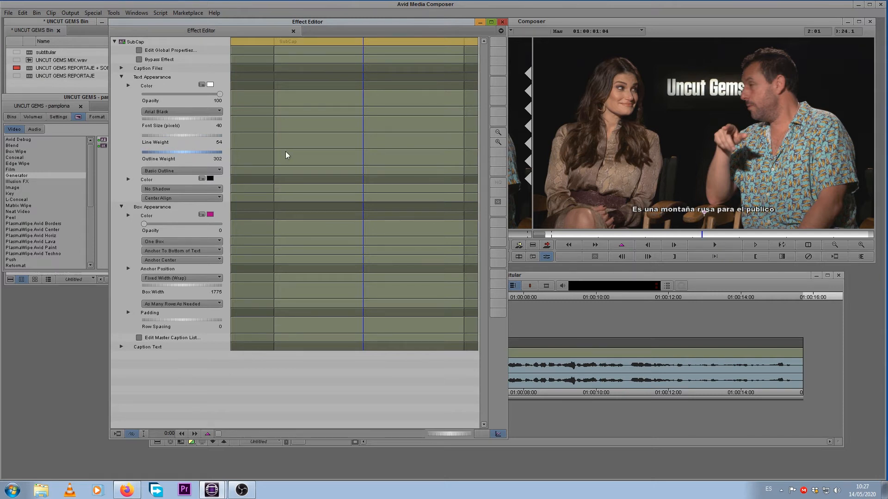
{"action": "left_click_drag", "start_coordinate": [407, 151], "coordinate": [844, 146]}
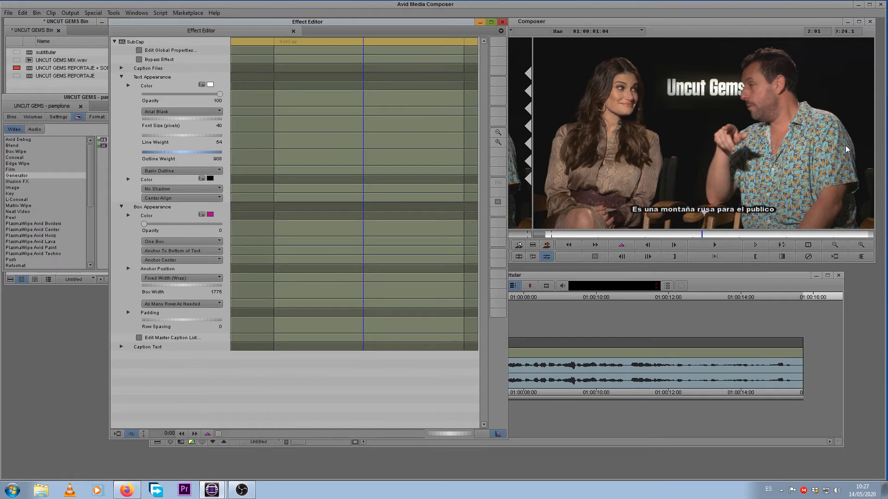
{"action": "left_click_drag", "start_coordinate": [203, 137], "coordinate": [175, 140]}
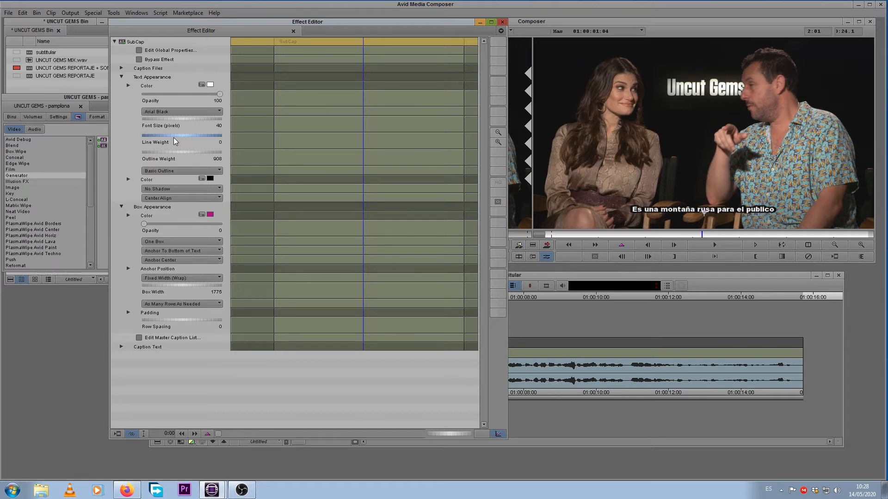
{"action": "left_click", "coordinate": [172, 152]}
{"action": "left_click_drag", "start_coordinate": [322, 154], "coordinate": [265, 153]}
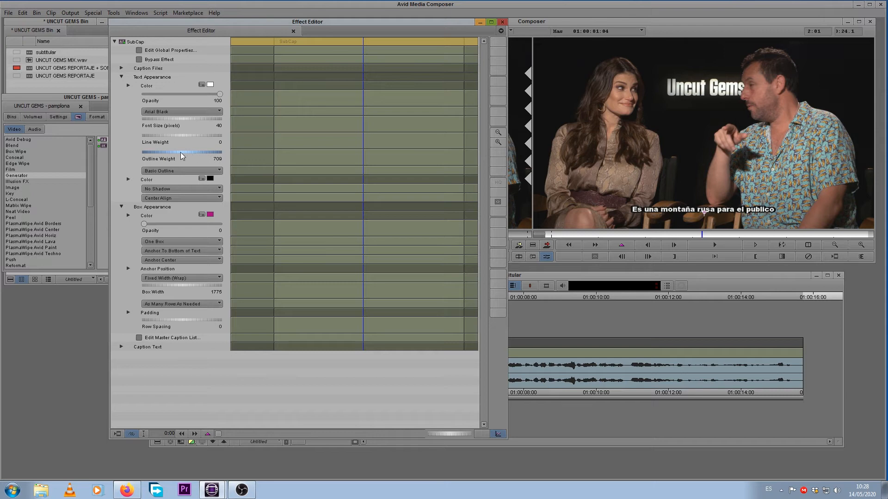
{"action": "left_click_drag", "start_coordinate": [93, 154], "coordinate": [5, 160]}
{"action": "left_click_drag", "start_coordinate": [193, 154], "coordinate": [89, 157]}
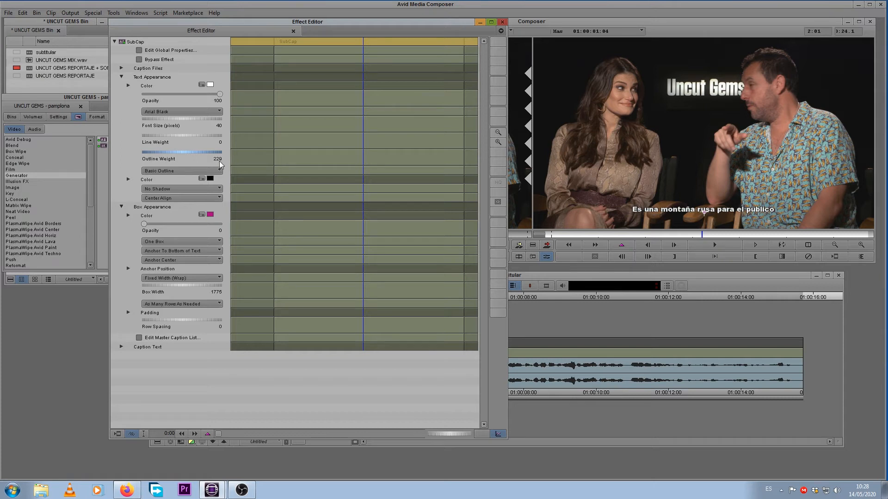
Step: Apply the Basic Shadow option to the caption text
{"action": "left_click", "coordinate": [190, 189]}
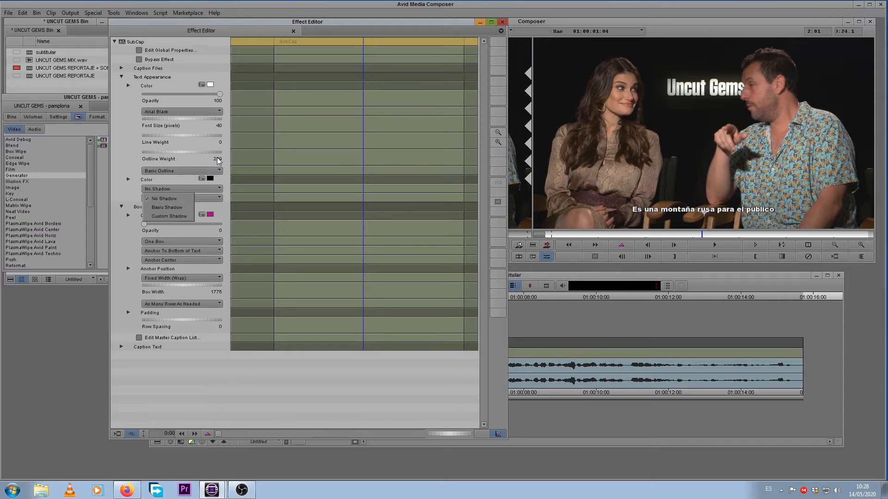
{"action": "left_click", "coordinate": [180, 162]}
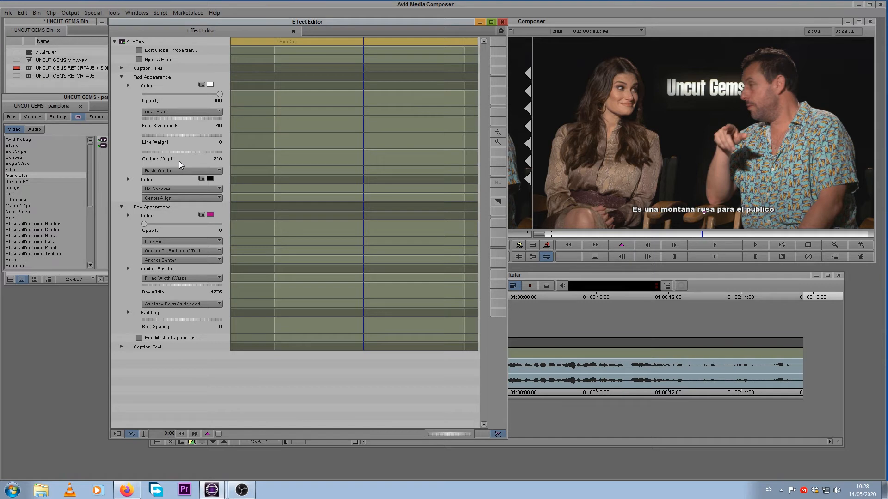
{"action": "left_click", "coordinate": [195, 188]}
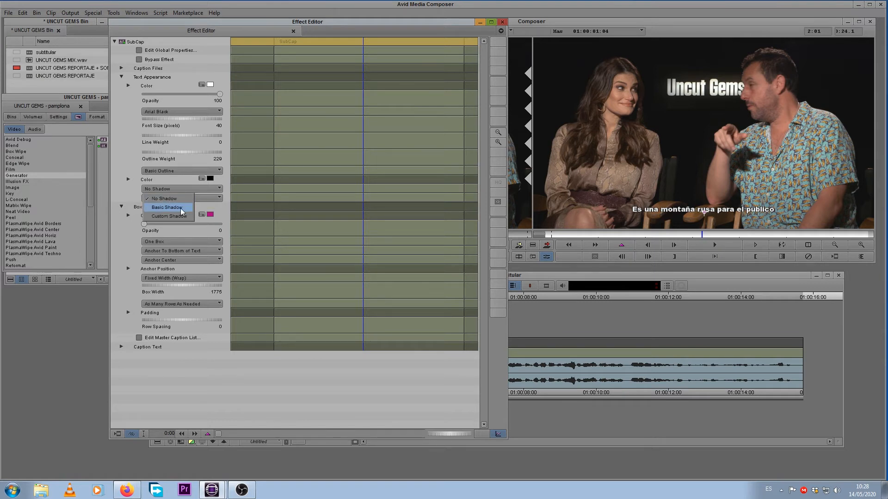
{"action": "left_click", "coordinate": [184, 207]}
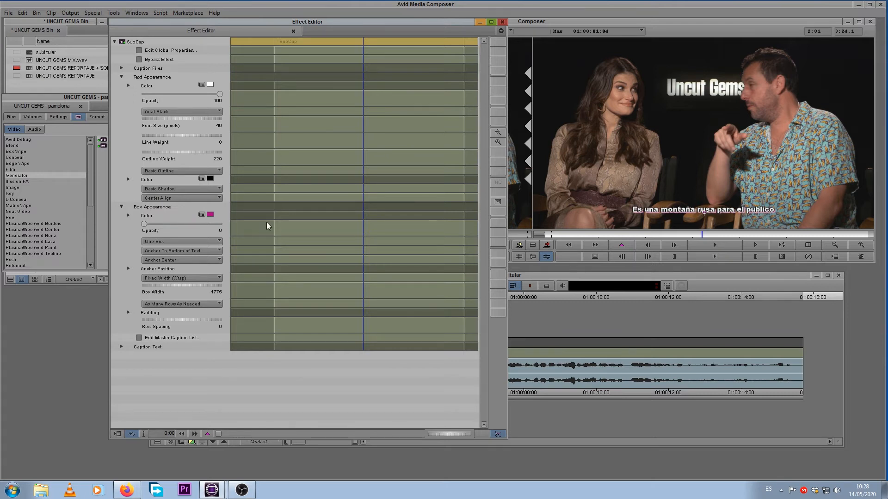
Step: Set the caption box color to black with its opacity at 0
{"action": "left_click", "coordinate": [208, 216]}
{"action": "left_click", "coordinate": [340, 177]}
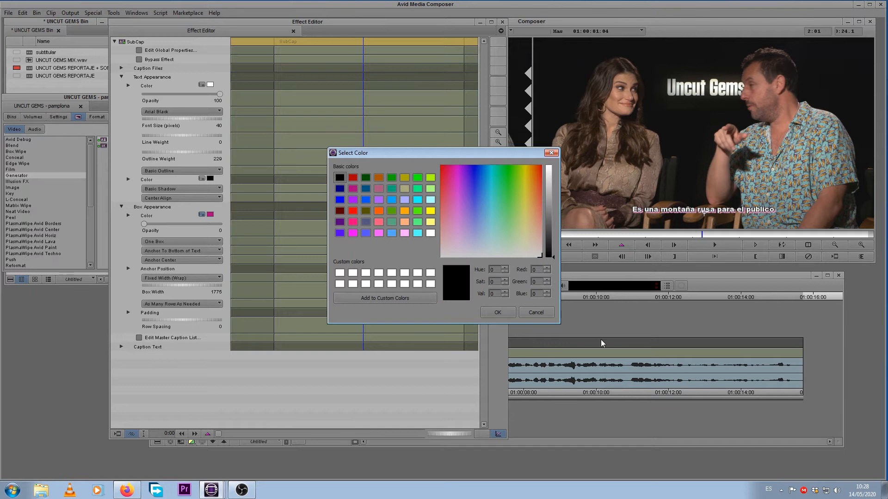
{"action": "left_click", "coordinate": [498, 313]}
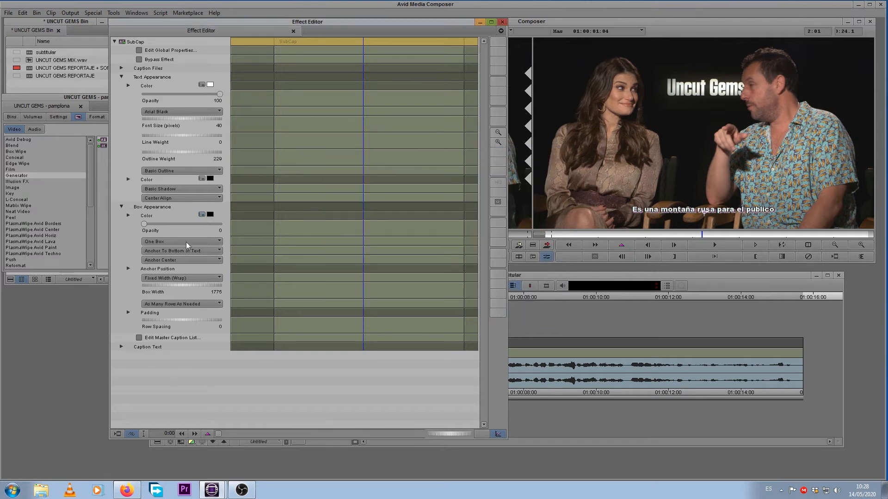
{"action": "mouse_move", "coordinate": [144, 224]}
{"action": "left_mouse_down"}
{"action": "mouse_move", "coordinate": [167, 224]}
{"action": "mouse_move", "coordinate": [146, 224]}
{"action": "left_mouse_up"}
Step: Give the caption text a Custom Shadow with Radius 5 and Angle 292, and collapse the Box Appearance settings
{"action": "left_click", "coordinate": [205, 192]}
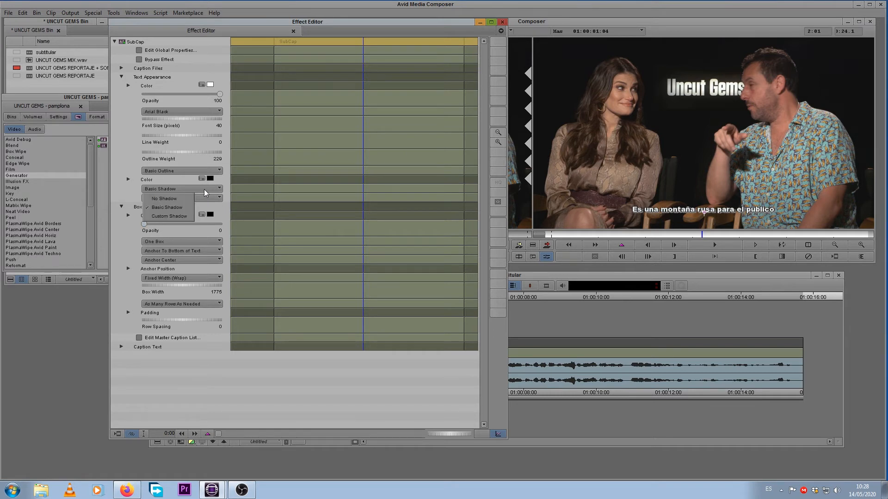
{"action": "left_click", "coordinate": [173, 216]}
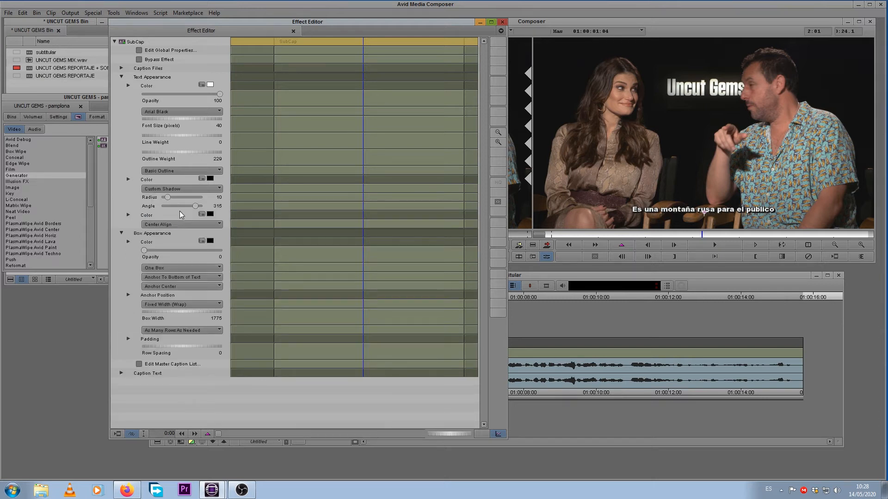
{"action": "left_click_drag", "start_coordinate": [168, 196], "coordinate": [194, 210]}
{"action": "left_click", "coordinate": [122, 234]}
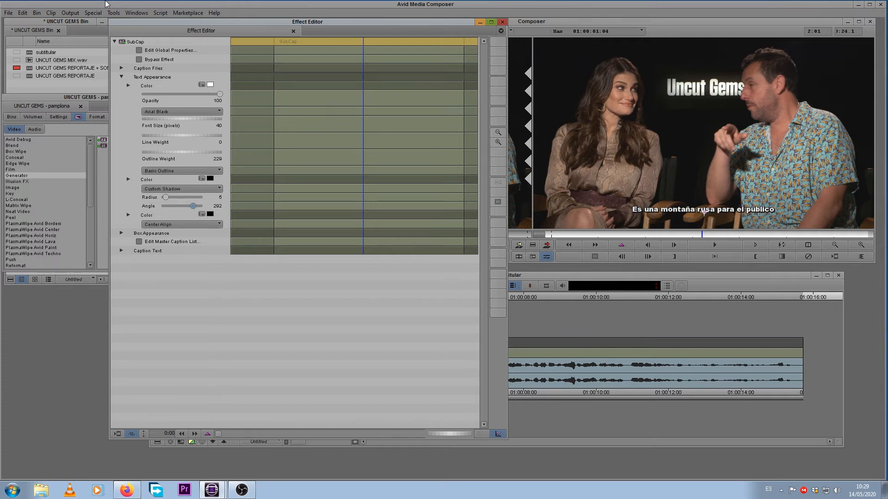
Step: Rearrange the Effect Editor and project windows and save the styled SubCap effect as a template in the UNCUT GEMS Bin
{"action": "left_click", "coordinate": [501, 22]}
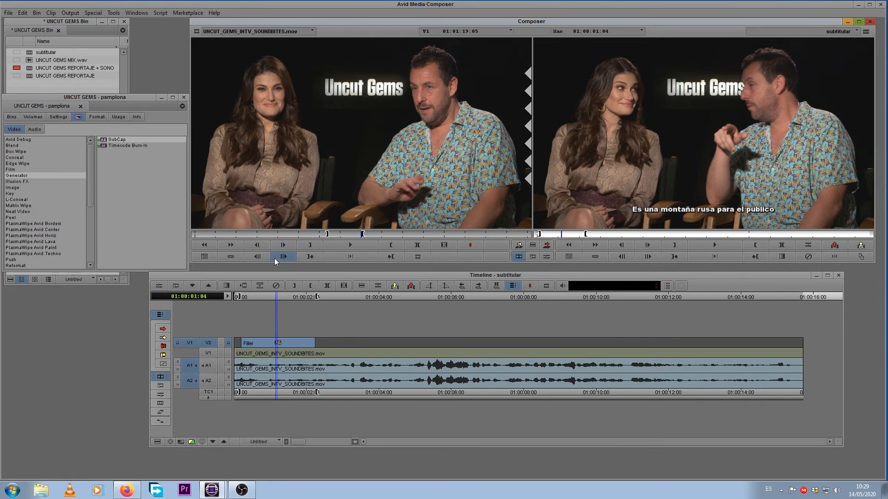
{"action": "left_click", "coordinate": [158, 286]}
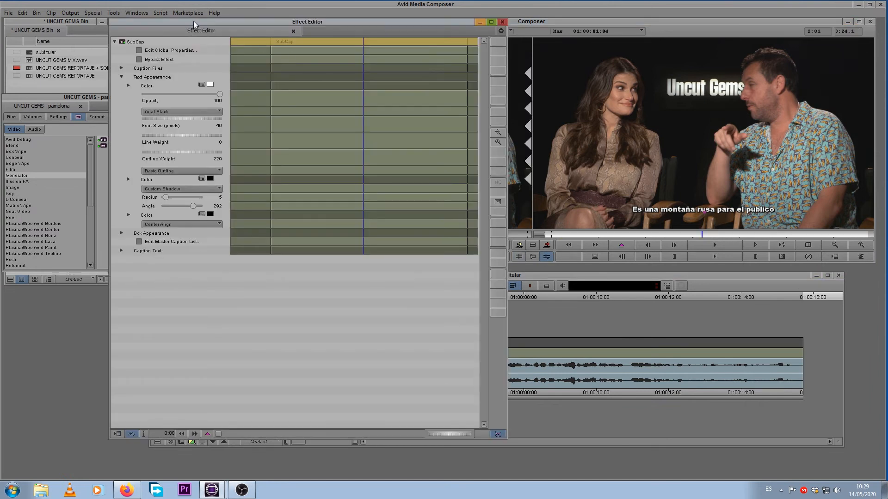
{"action": "left_click_drag", "start_coordinate": [230, 26], "coordinate": [470, 27]}
{"action": "left_click_drag", "start_coordinate": [127, 96], "coordinate": [166, 198]}
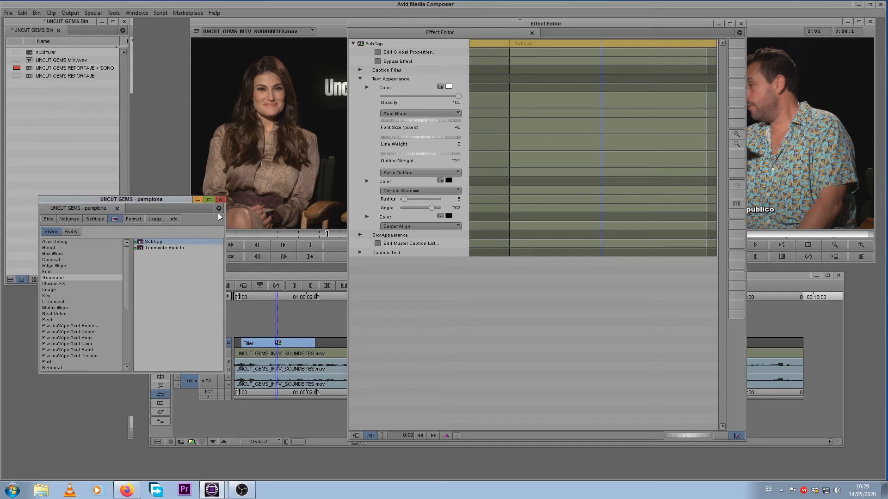
{"action": "left_click", "coordinate": [369, 47]}
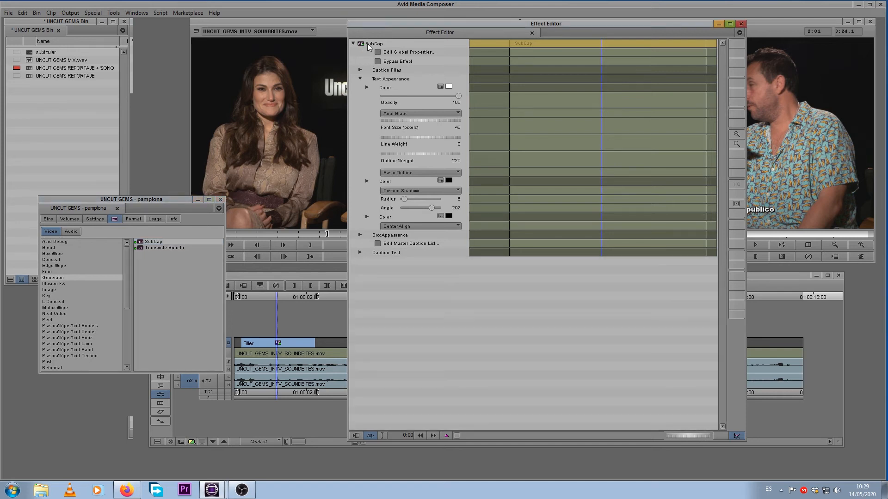
{"action": "left_click_drag", "start_coordinate": [360, 43], "coordinate": [37, 105]}
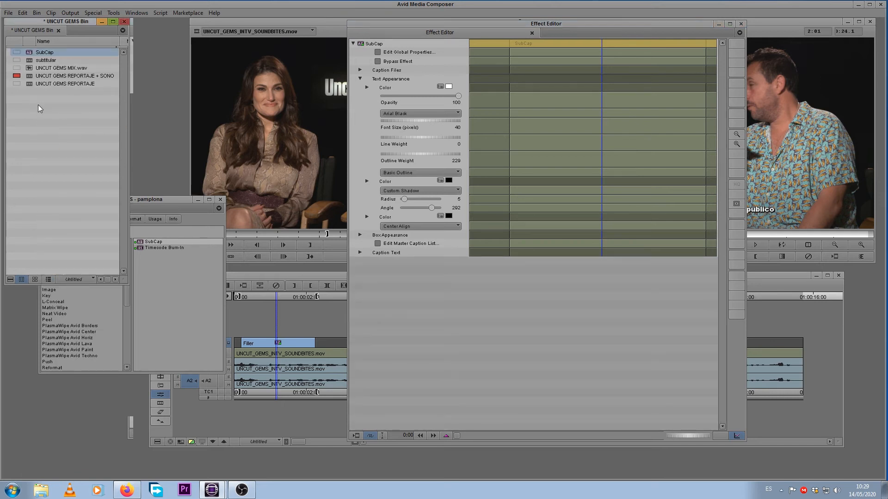
Step: Move the project window below the bin, select the SubCap template in the UNCUT GEMS Bin, and close the Effect Editor
{"action": "left_click_drag", "start_coordinate": [151, 203], "coordinate": [132, 280]}
{"action": "left_click", "coordinate": [81, 49]}
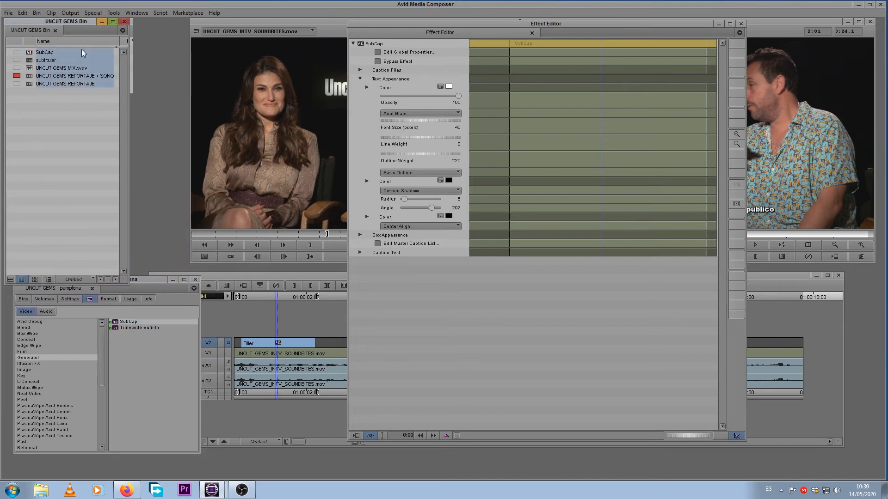
{"action": "left_click", "coordinate": [29, 53]}
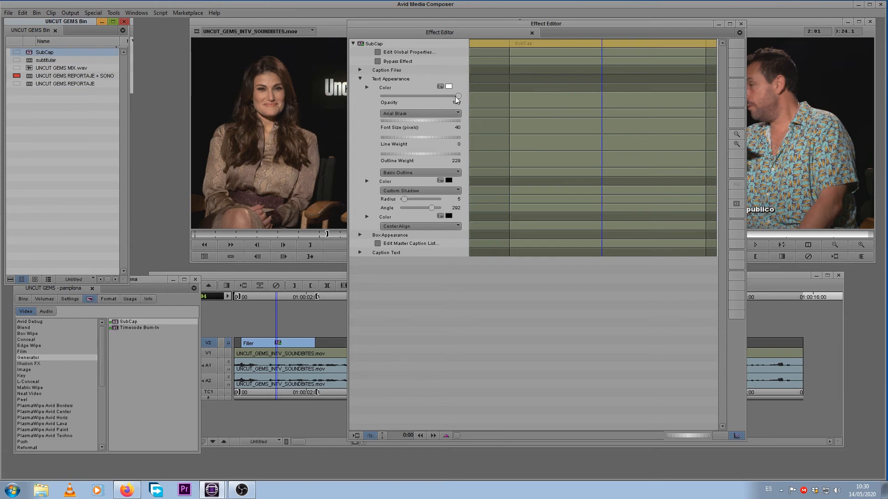
{"action": "left_click", "coordinate": [740, 25]}
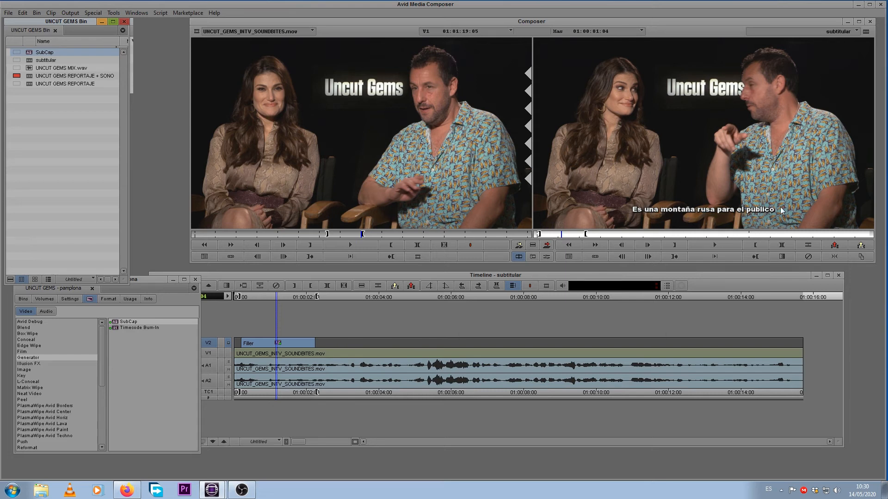
Step: Play the sequence past the first caption and add an edit on V2 at 01:00:03:00 for the second line's start
{"action": "left_click", "coordinate": [270, 297]}
{"action": "left_click_drag", "start_coordinate": [272, 296], "coordinate": [274, 298]}
{"action": "key", "text": "space"}
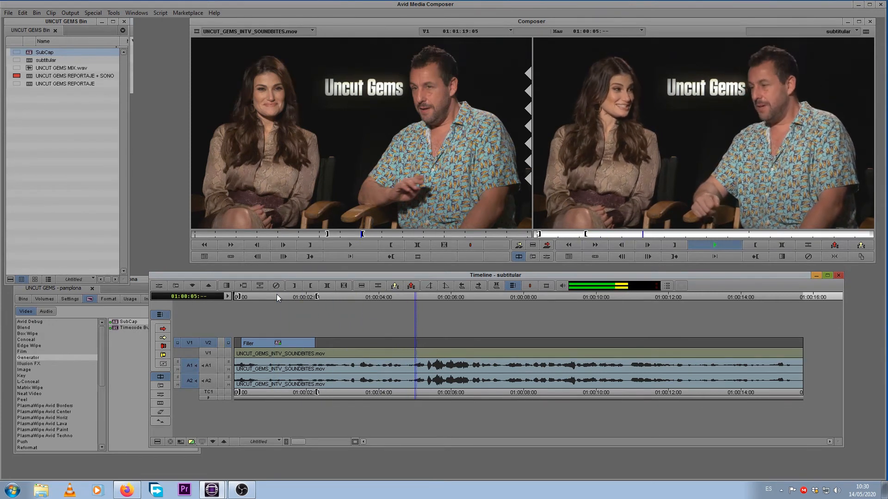
{"action": "key", "text": "space"}
{"action": "mouse_move", "coordinate": [338, 295]}
{"action": "left_mouse_down"}
{"action": "mouse_move", "coordinate": [324, 295]}
{"action": "mouse_move", "coordinate": [357, 295]}
{"action": "mouse_move", "coordinate": [343, 294]}
{"action": "left_mouse_up"}
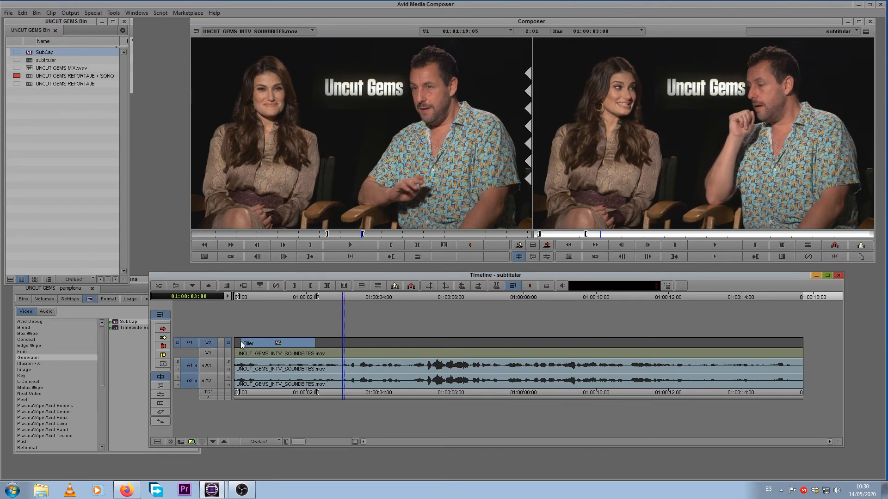
{"action": "left_click", "coordinate": [379, 286]}
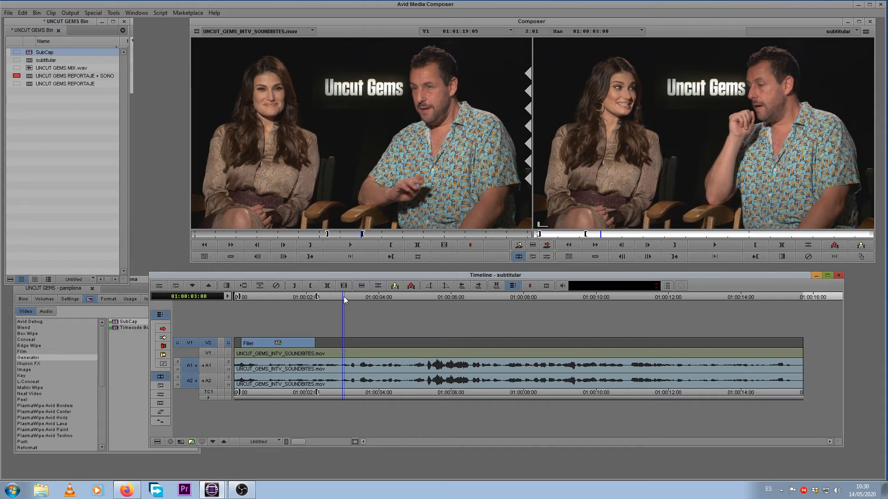
Step: Play on to the end of the second spoken line and add an edit on V2 at 01:00:05:04
{"action": "key", "text": "space"}
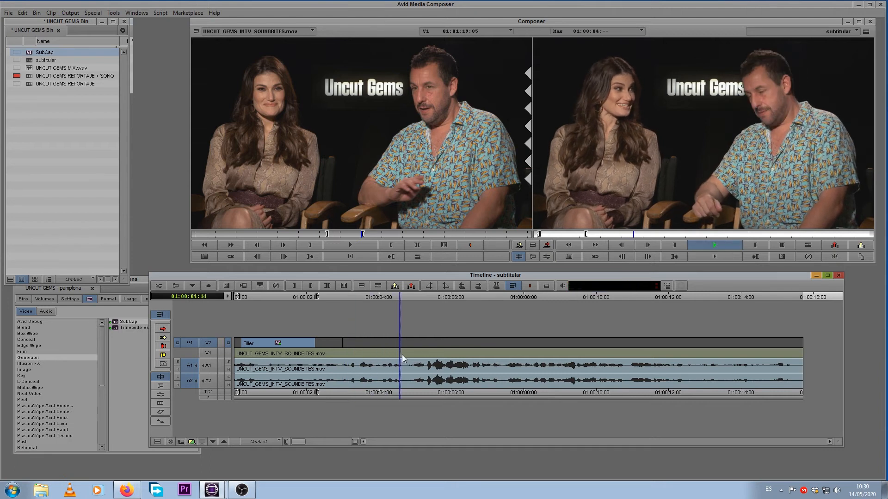
{"action": "key", "text": "space"}
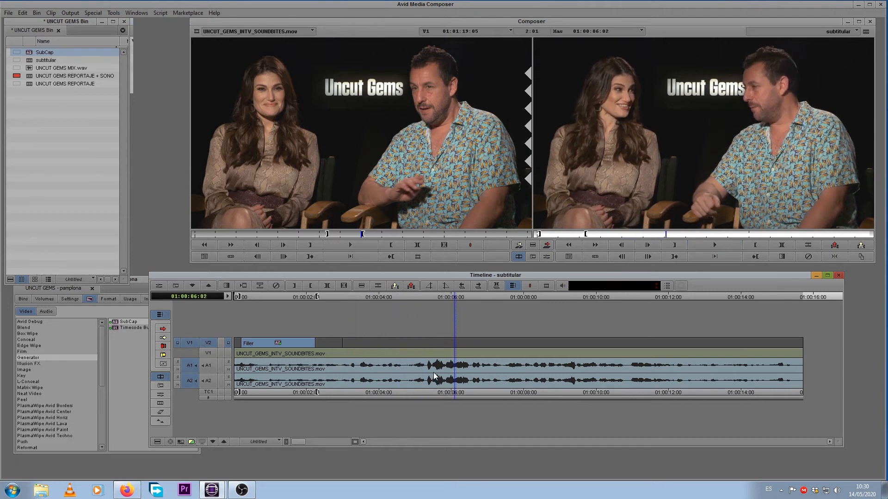
{"action": "left_click_drag", "start_coordinate": [381, 296], "coordinate": [423, 303]}
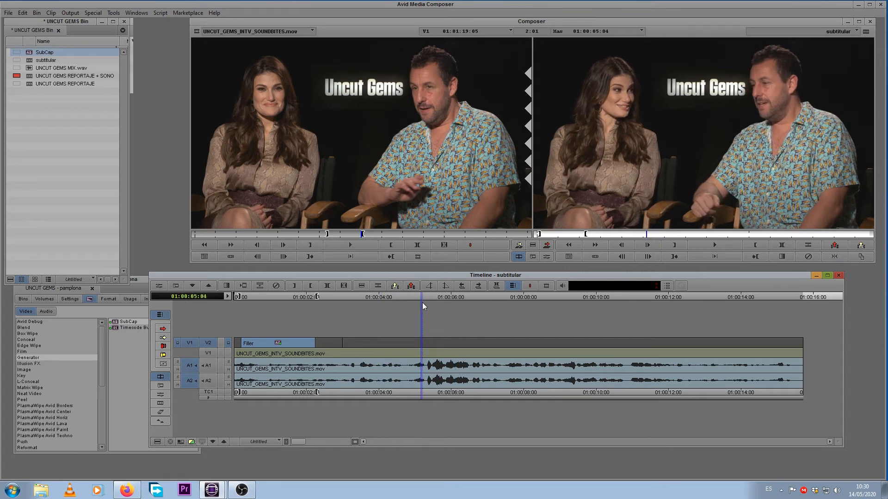
Step: Apply the SubCap template from the bin to the V2 segment between 01:00:03:00 and 01:00:05:04 and park inside it
{"action": "left_click", "coordinate": [339, 297]}
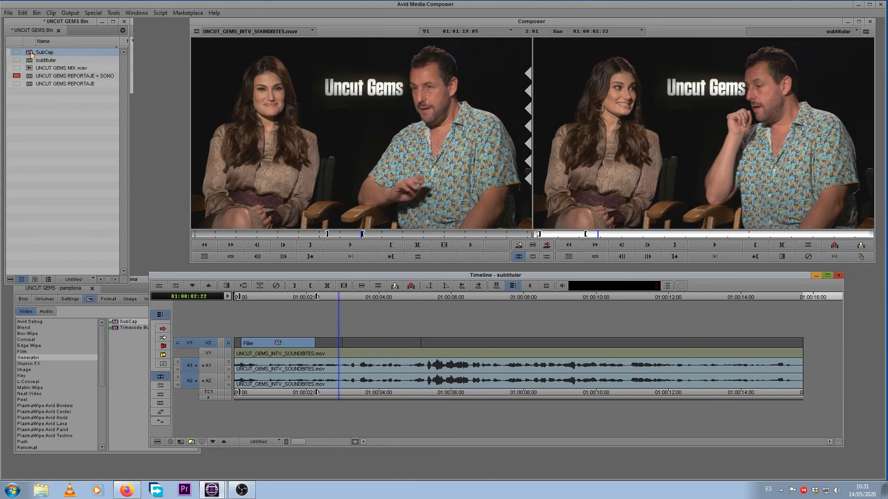
{"action": "left_click_drag", "start_coordinate": [29, 53], "coordinate": [365, 342]}
{"action": "left_click_drag", "start_coordinate": [340, 298], "coordinate": [371, 304]}
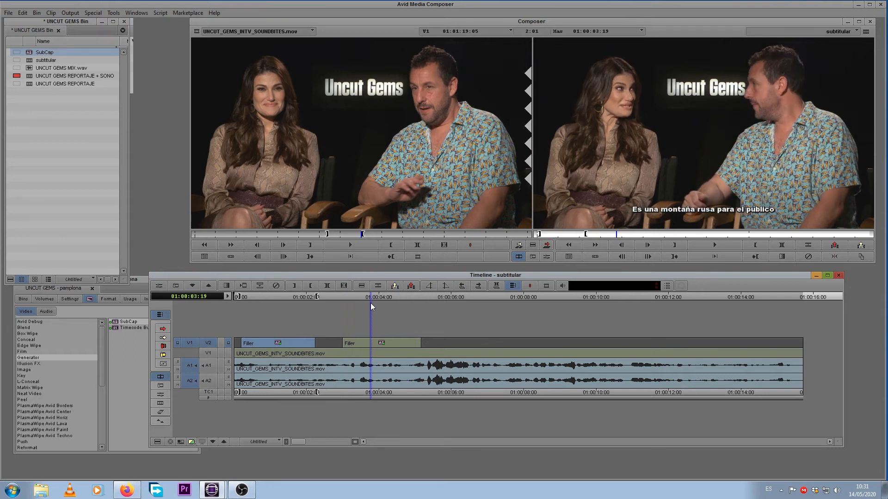
Step: Open the second caption's master caption list and correct the first caption to "Es una montaña rusa para el público"
{"action": "left_click", "coordinate": [159, 286]}
{"action": "left_click_drag", "start_coordinate": [584, 24], "coordinate": [238, 4]}
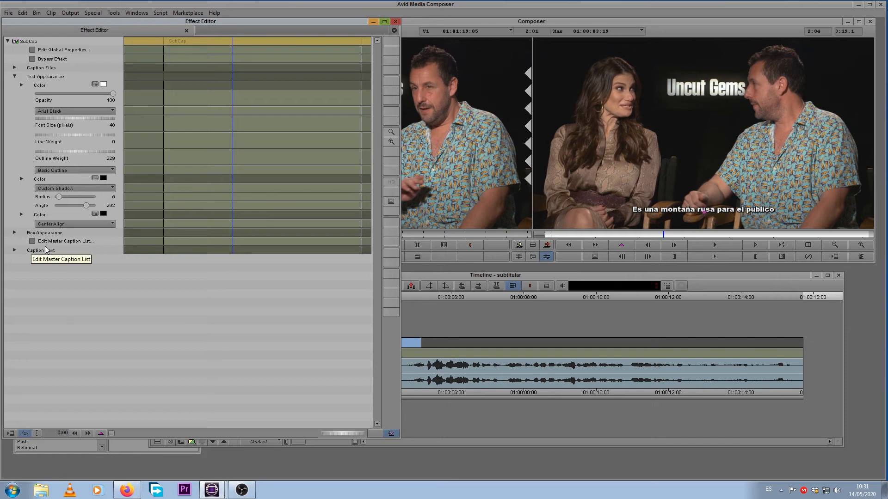
{"action": "left_click", "coordinate": [34, 242]}
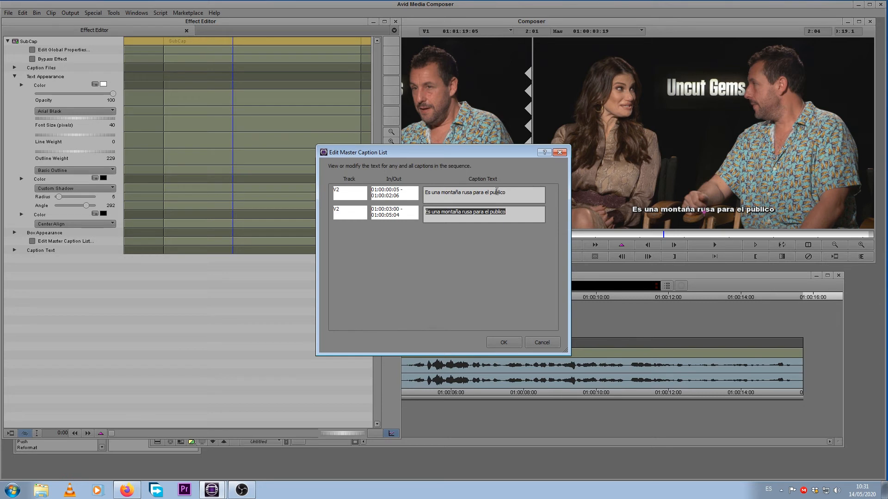
{"action": "key", "text": "BackSpace"}
{"action": "left_click_drag", "start_coordinate": [499, 152], "coordinate": [763, 101]}
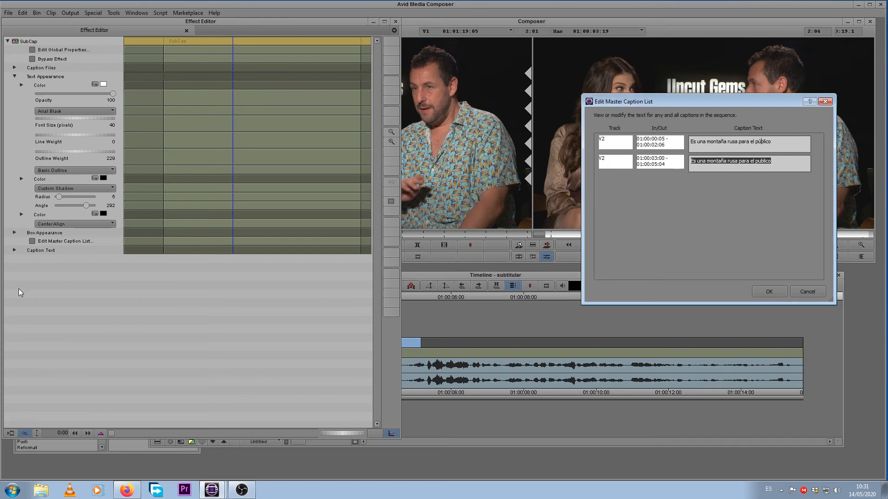
Step: Set the second caption's text to "Es una película familiar", accept the caption list, and close the Effect Editor
{"action": "left_click_drag", "start_coordinate": [764, 105], "coordinate": [481, 147]}
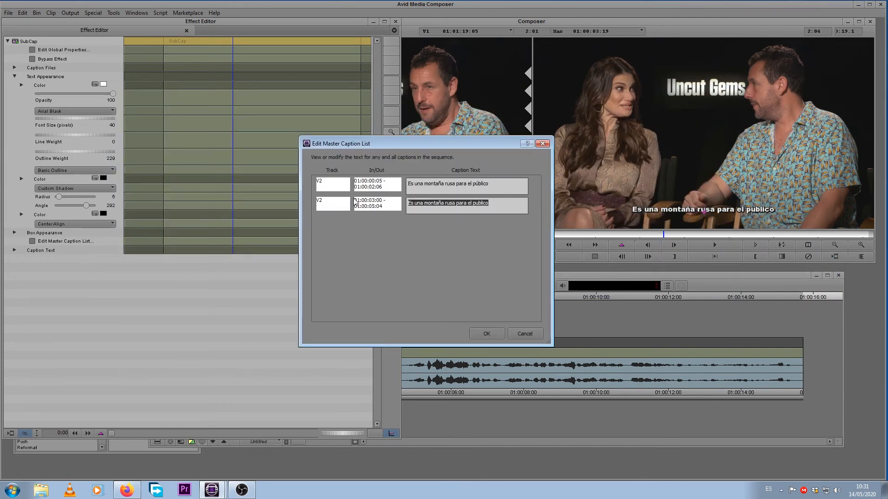
{"action": "type", "text": "Es una película familiar"}
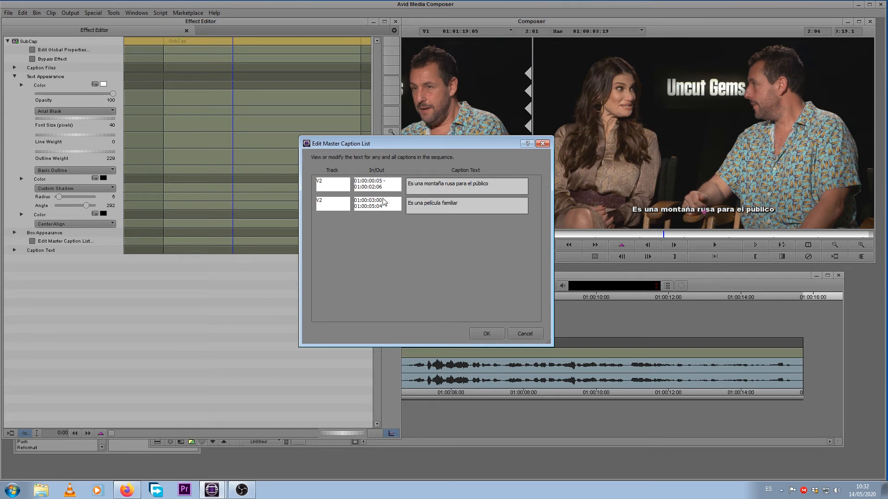
{"action": "left_click", "coordinate": [487, 333]}
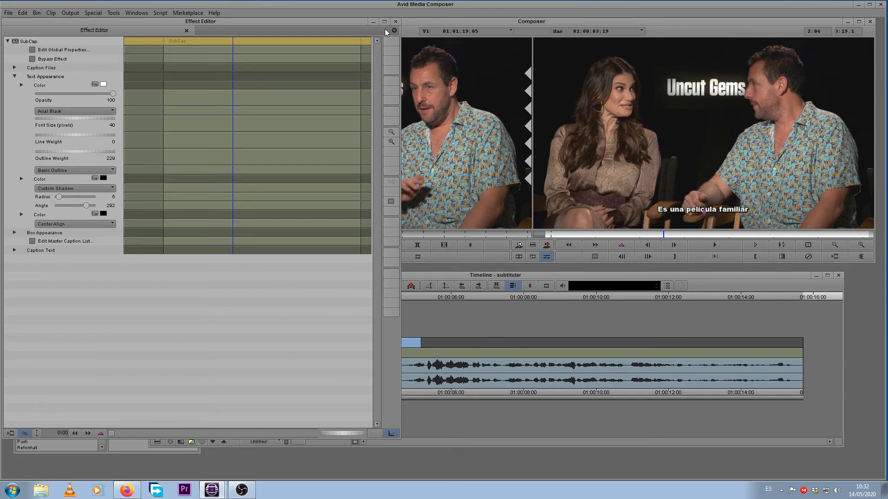
{"action": "left_click_drag", "start_coordinate": [337, 24], "coordinate": [362, 99]}
{"action": "left_click", "coordinate": [419, 98]}
Step: Play the sequence from its start through the second caption to check both subtitles against the speech
{"action": "key", "text": "Home"}
{"action": "key", "text": "space"}
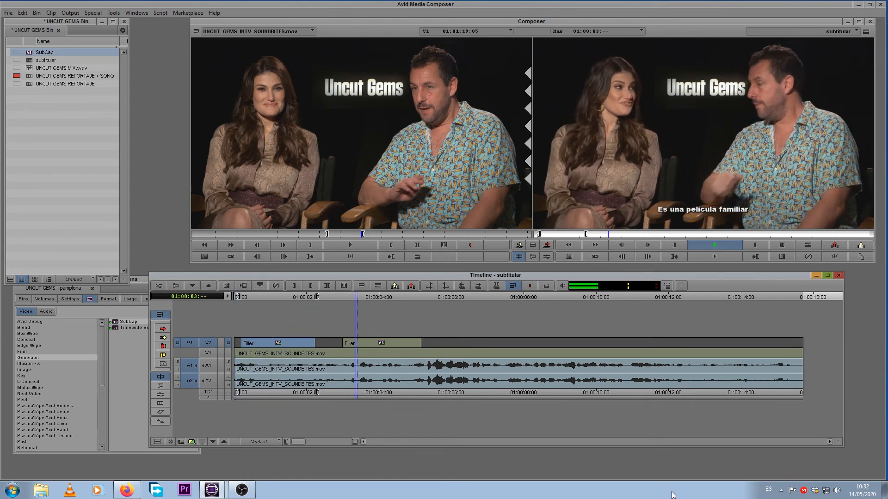
{"action": "key", "text": "space"}
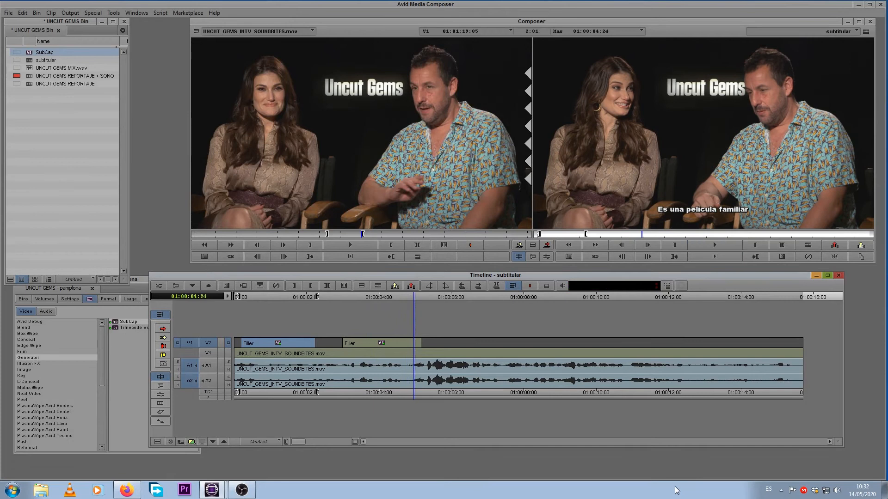
Step: Play the third spoken line to find where it ends and add an edit on V2 at 01:00:06:13
{"action": "key", "text": "space"}
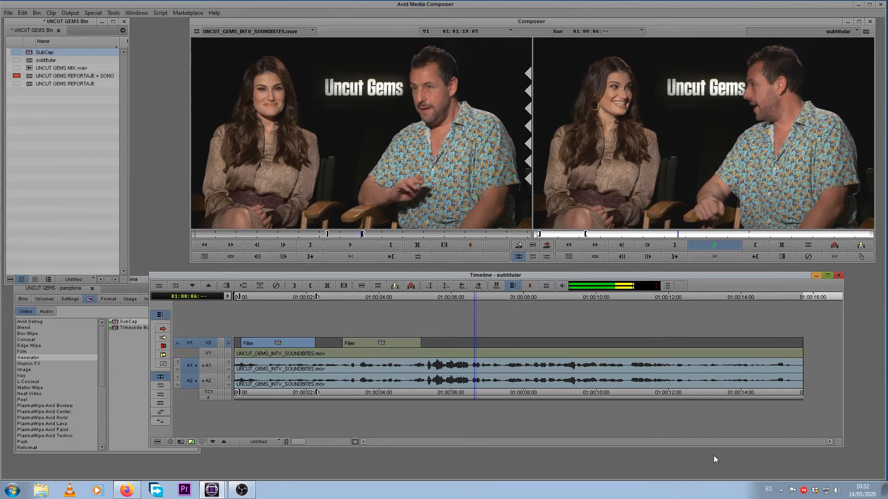
{"action": "key", "text": "space"}
{"action": "left_click_drag", "start_coordinate": [464, 298], "coordinate": [377, 301]}
{"action": "key", "text": "space"}
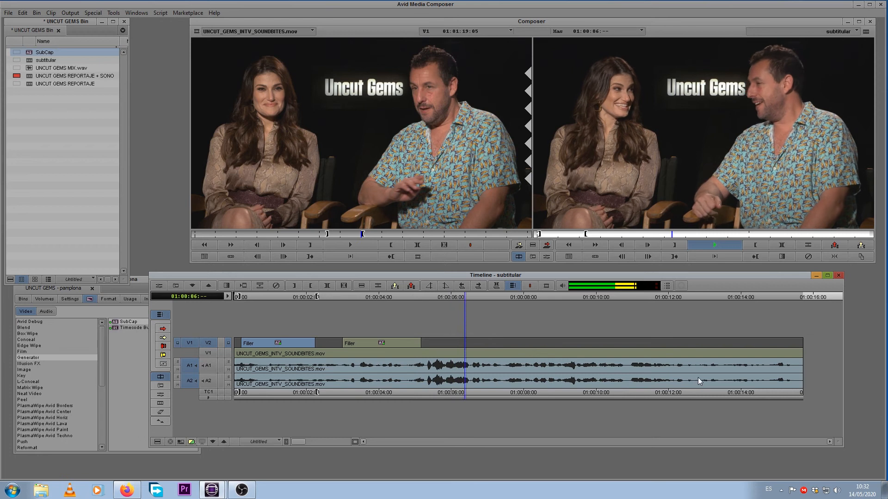
{"action": "key", "text": "space"}
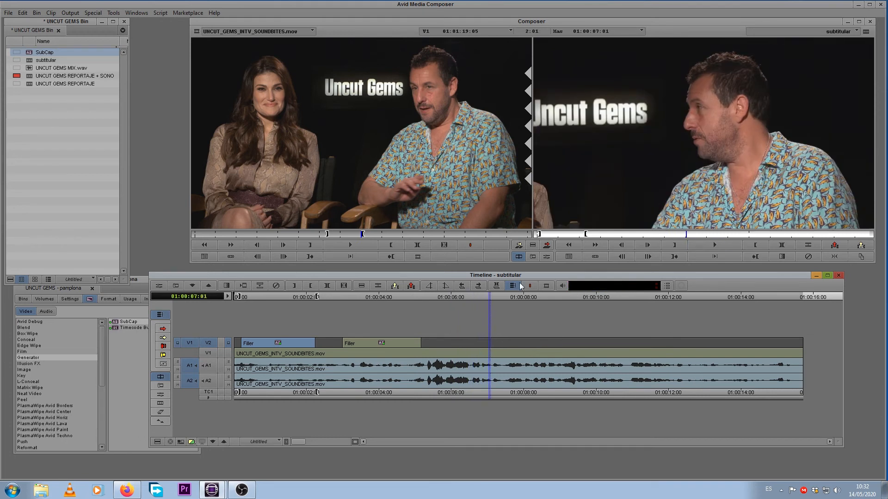
{"action": "left_click", "coordinate": [471, 296]}
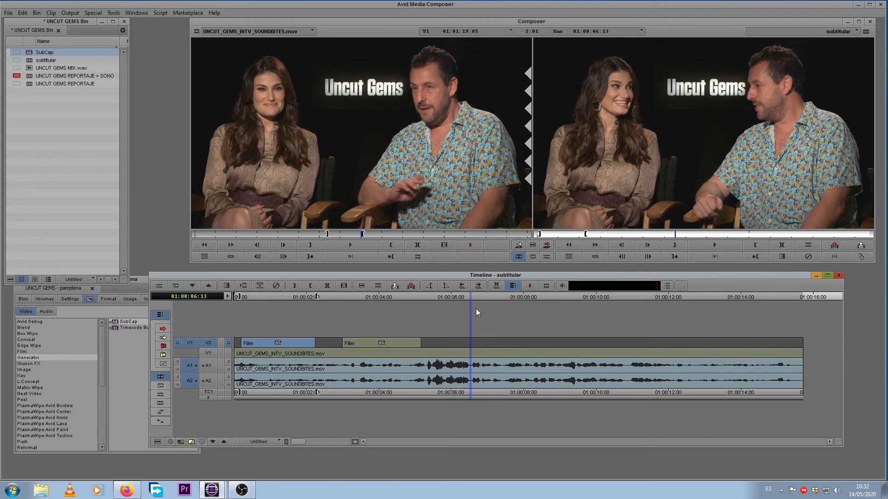
Step: Apply the SubCap template to the V2 segment from 01:00:05:04 to 01:00:06:13 and open it in the Effect Editor
{"action": "left_click_drag", "start_coordinate": [29, 54], "coordinate": [445, 345]}
{"action": "left_click", "coordinate": [445, 344]}
{"action": "left_click", "coordinate": [159, 286]}
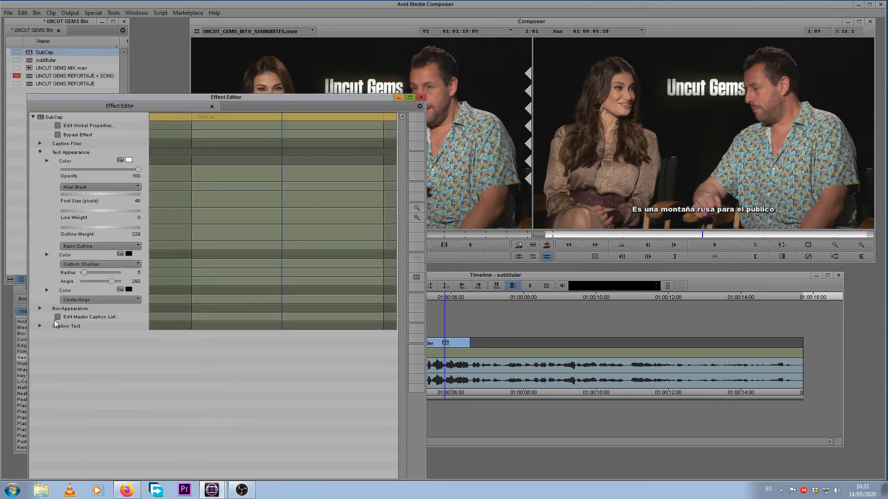
Step: In the master caption list, set the second caption to "Es una película familiar..." and the third to "es una familia disfuncional"
{"action": "left_click", "coordinate": [58, 317]}
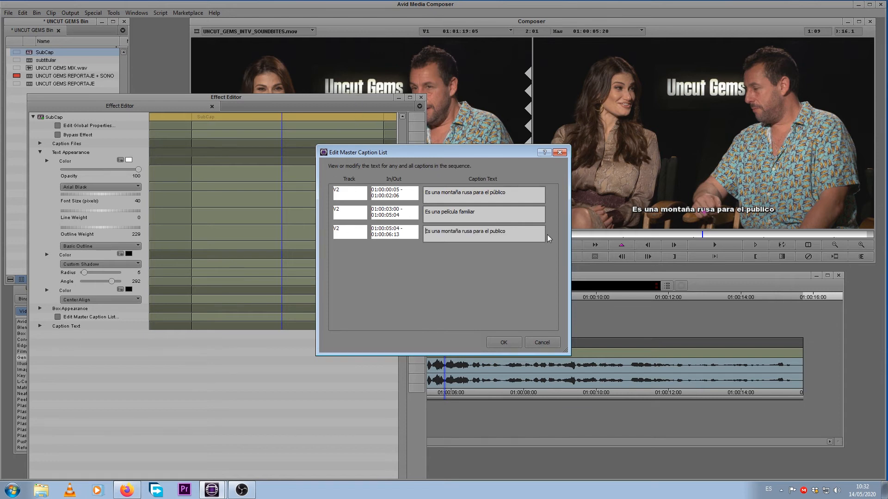
{"action": "type", "text": "es una"}
{"action": "left_click", "coordinate": [504, 343]}
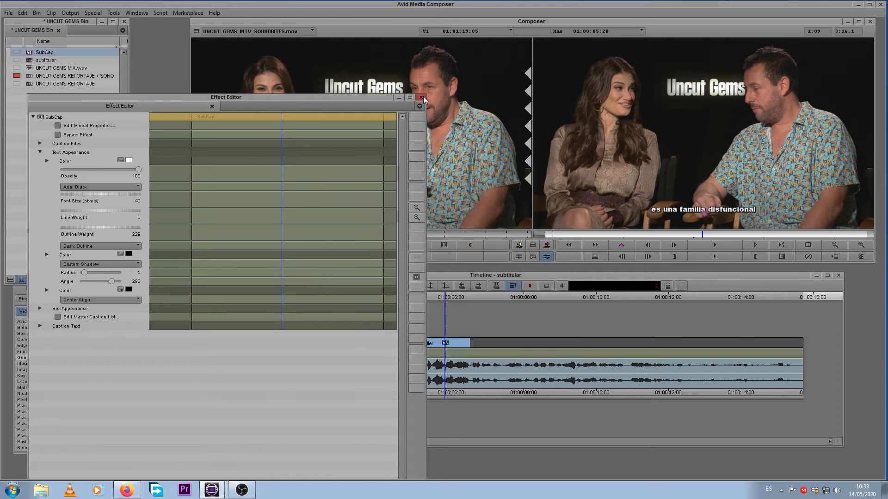
{"action": "left_click", "coordinate": [422, 98]}
Step: Play the sequence from its start to just past the third caption to check the timing of all three subtitles
{"action": "key", "text": "Home"}
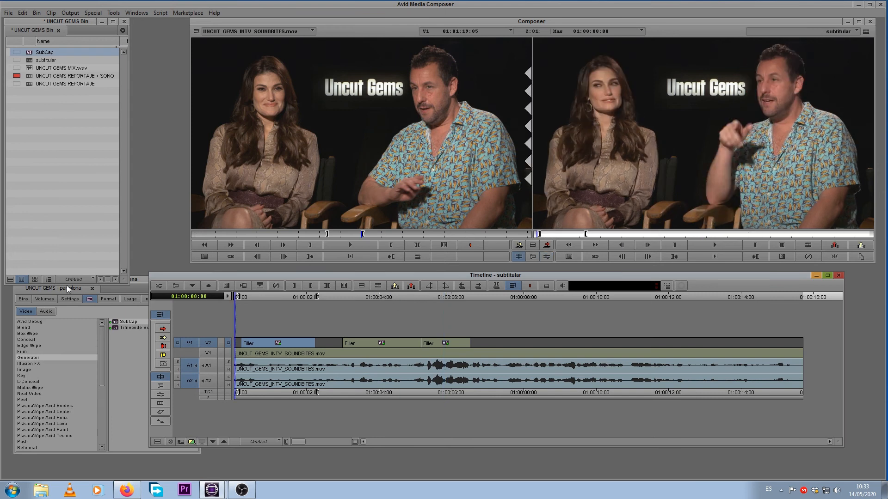
{"action": "key", "text": "space"}
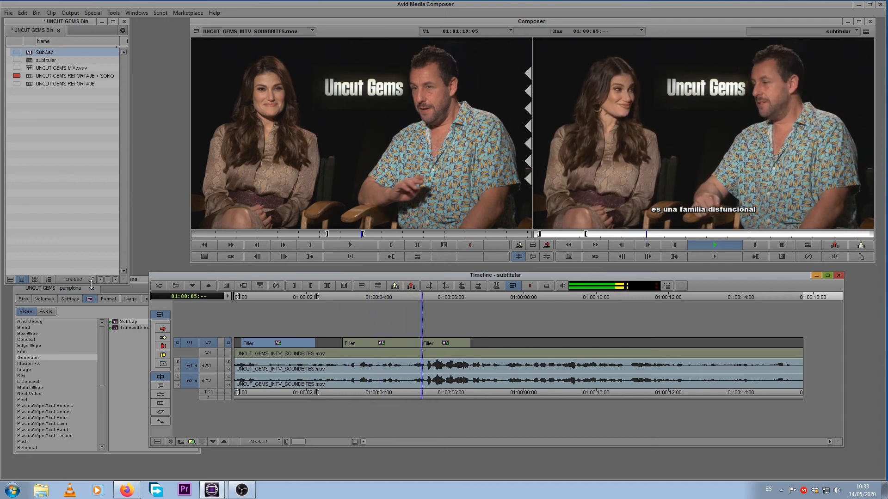
{"action": "key", "text": "space"}
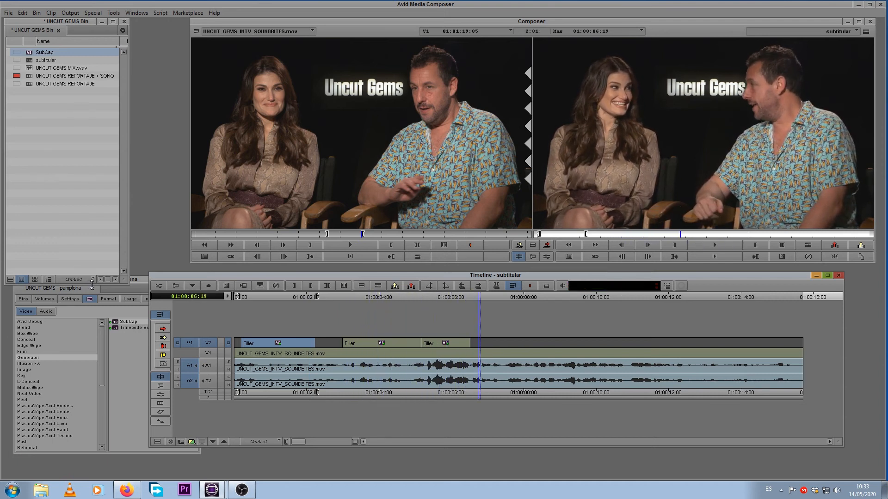
Step: Add an edit on V2 at 01:00:06:22 and apply the SubCap template to the short segment after the third caption
{"action": "left_click_drag", "start_coordinate": [481, 295], "coordinate": [484, 298]}
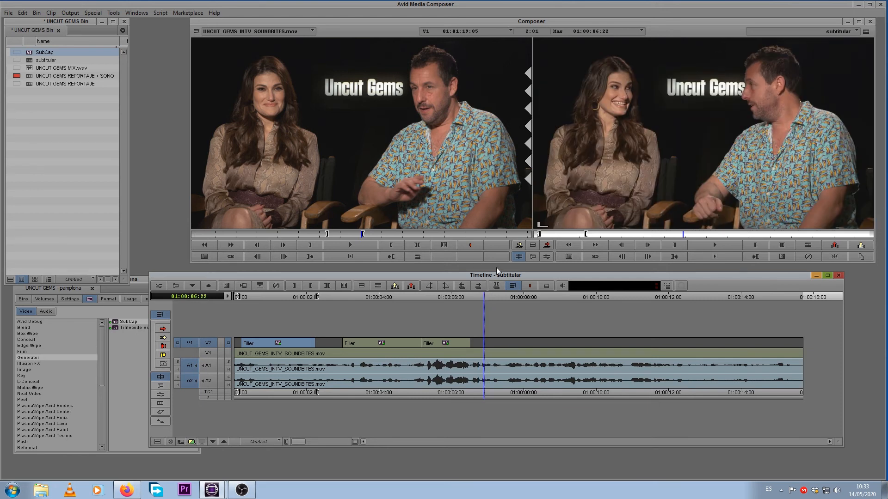
{"action": "left_click_drag", "start_coordinate": [26, 52], "coordinate": [469, 348]}
{"action": "left_click", "coordinate": [479, 296]}
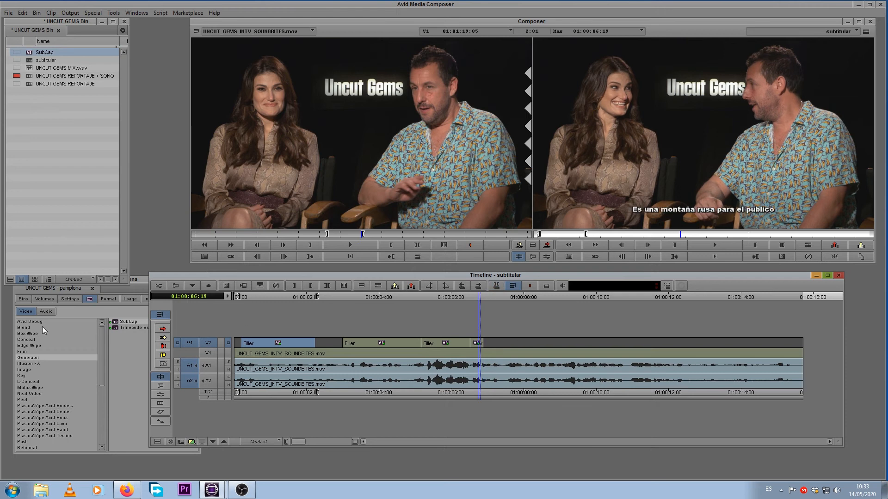
Step: Set the fourth caption's text to "Exacto" in the master caption list and close the Effect Editor
{"action": "left_click", "coordinate": [159, 286]}
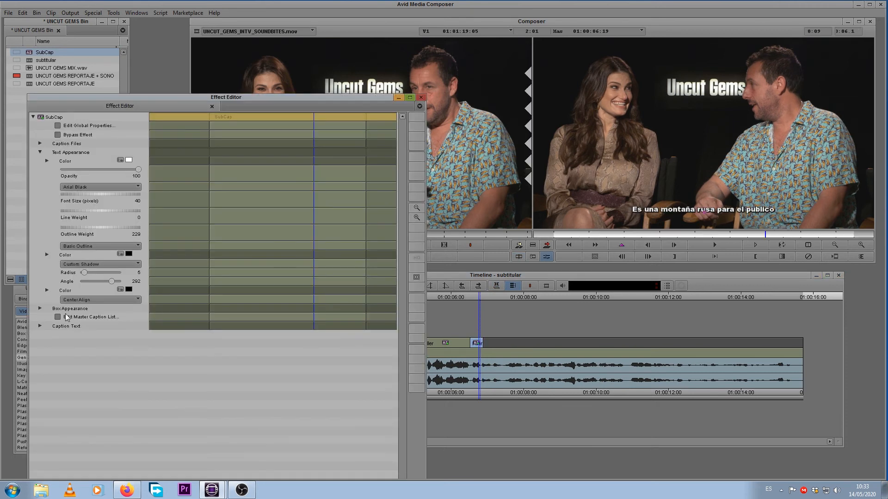
{"action": "left_click", "coordinate": [58, 317]}
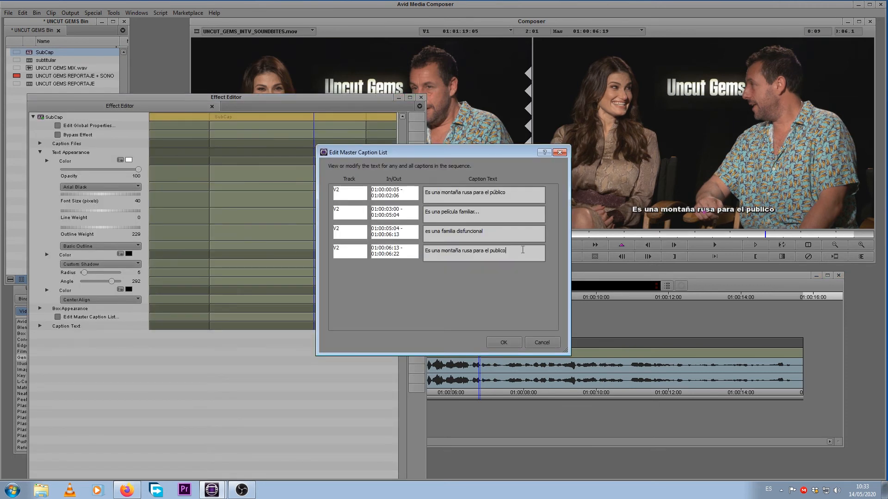
{"action": "type", "text": "Exacto"}
{"action": "left_click", "coordinate": [503, 342]}
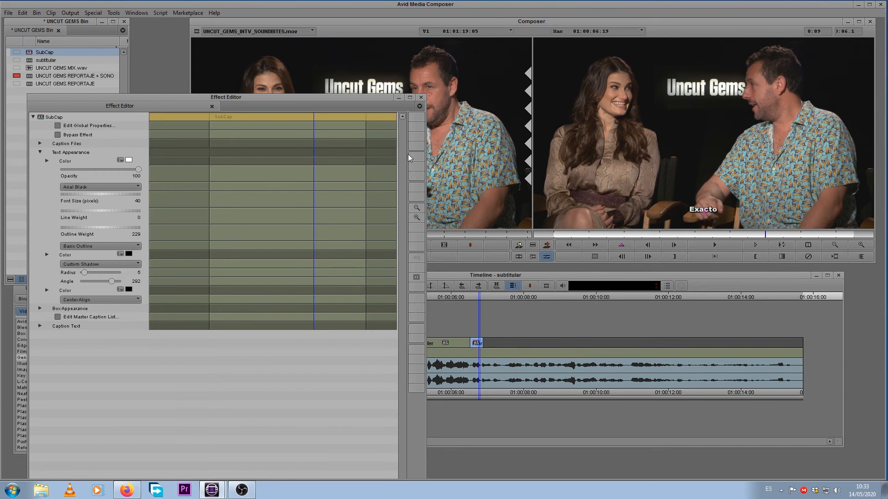
{"action": "left_click", "coordinate": [421, 98]}
Step: Play the sequence through the four captions to review the finished subtitles
{"action": "left_click_drag", "start_coordinate": [467, 301], "coordinate": [49, 287]}
{"action": "key", "text": "space"}
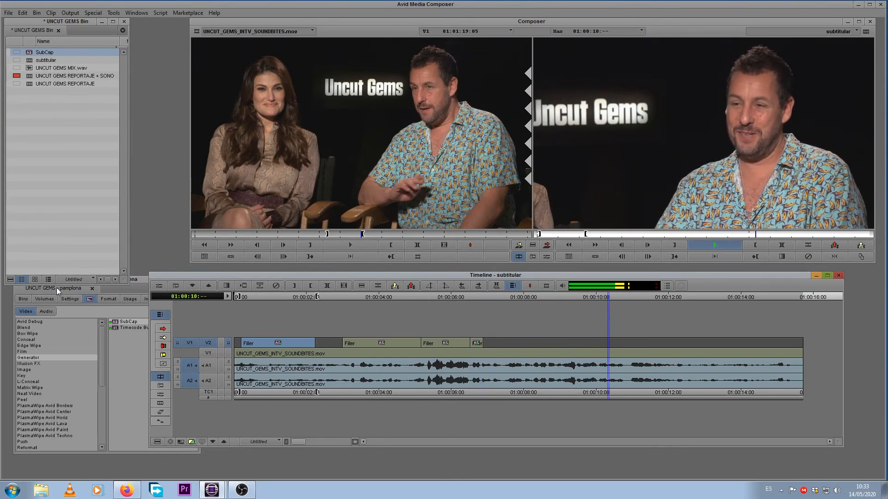
Step: Add an edit on V2 at 01:00:10:21 and apply the SubCap template to the segment after the fourth caption
{"action": "key", "text": "space"}
{"action": "left_click_drag", "start_coordinate": [590, 298], "coordinate": [462, 298]}
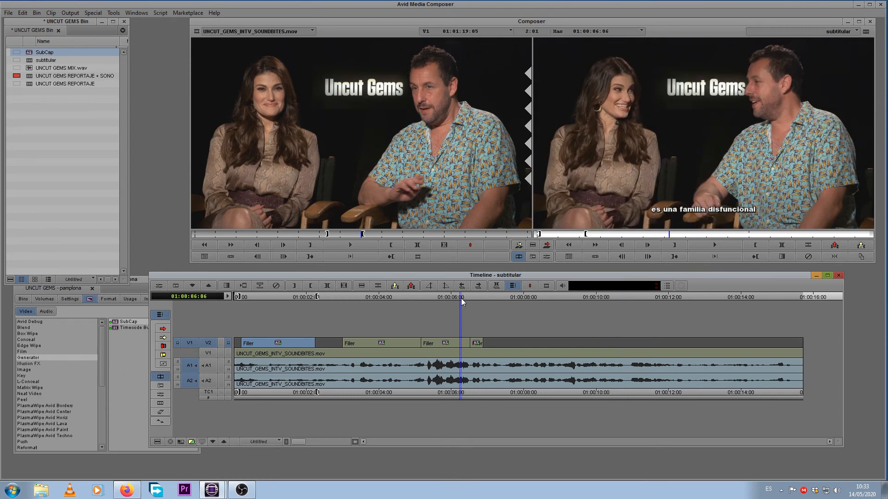
{"action": "key", "text": "space"}
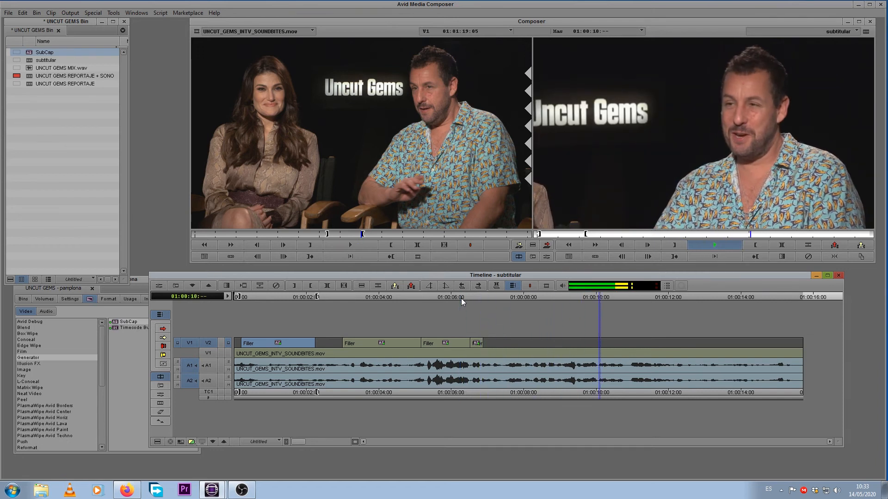
{"action": "key", "text": "space"}
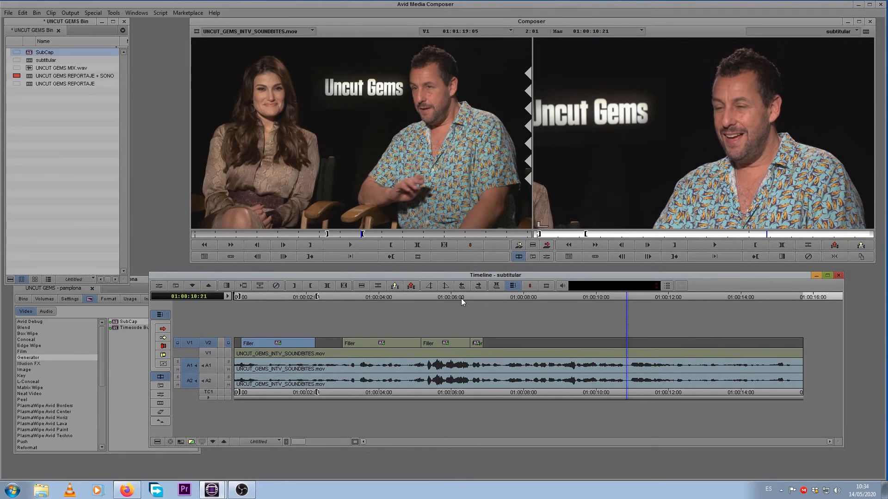
{"action": "left_click_drag", "start_coordinate": [583, 302], "coordinate": [518, 319]}
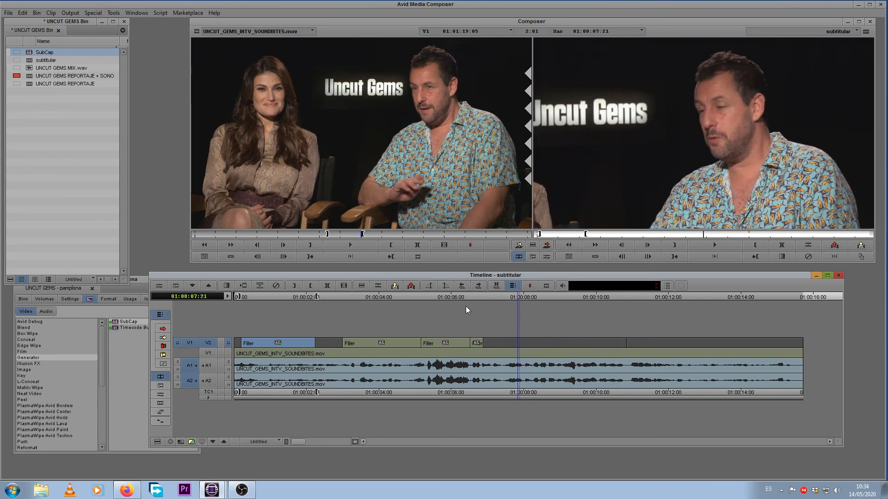
{"action": "left_click_drag", "start_coordinate": [29, 52], "coordinate": [542, 342]}
Step: Set the fifth caption to "Aprendes a apreciar a tu familia más" / "después de conocer a esta familia" in the master caption list and close the Effect Editor
{"action": "left_click_drag", "start_coordinate": [524, 298], "coordinate": [540, 301]}
{"action": "left_click", "coordinate": [262, 286]}
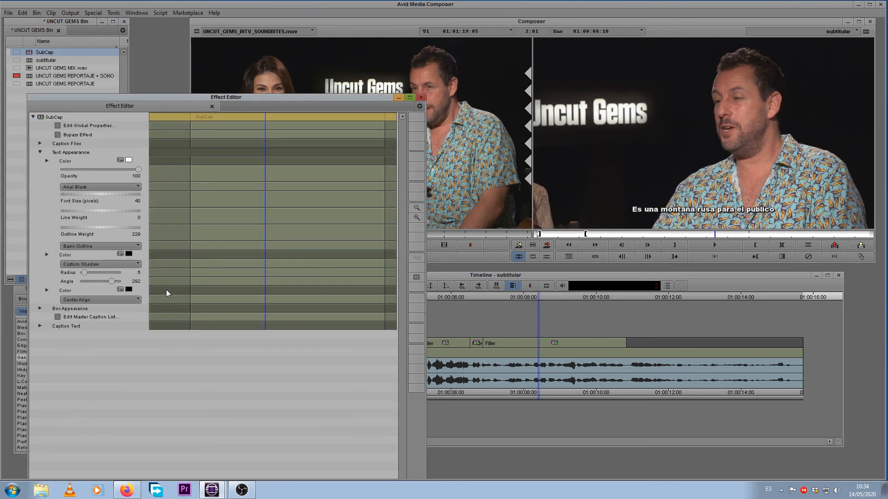
{"action": "left_click", "coordinate": [41, 326]}
{"action": "left_click", "coordinate": [40, 326]}
{"action": "left_click", "coordinate": [57, 318]}
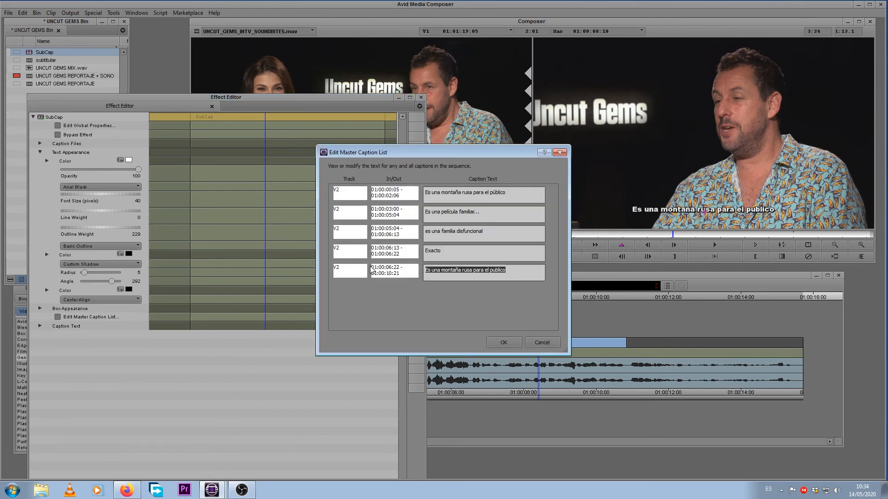
{"action": "type", "text": "Aprendes a apreciar a tu familia más"}
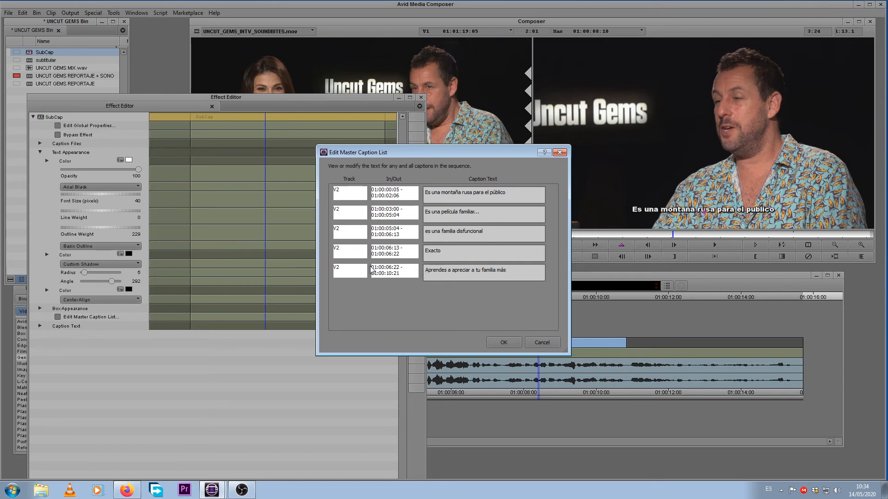
{"action": "type", "text": "después de conocer a esta familia"}
{"action": "left_click", "coordinate": [505, 342]}
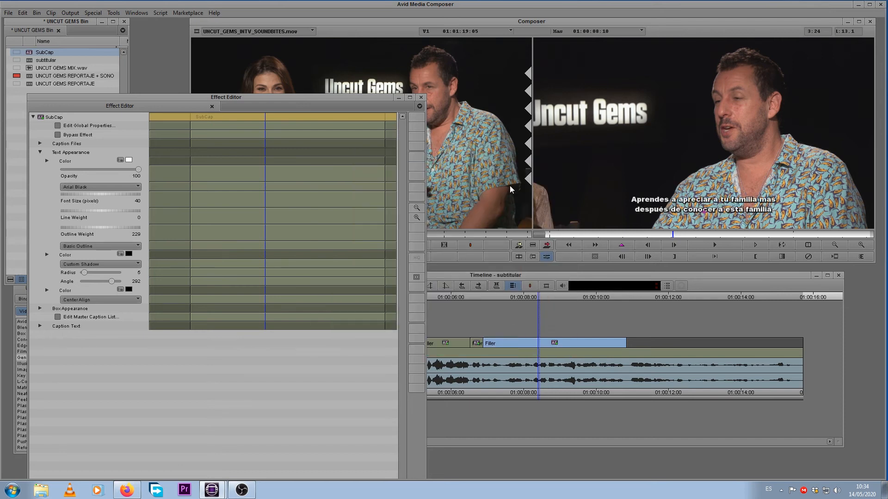
{"action": "left_click", "coordinate": [422, 98]}
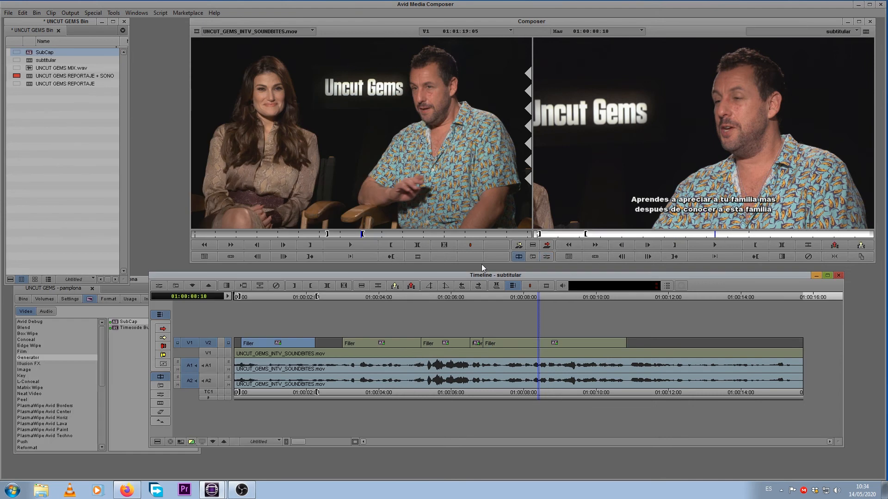
Step: Play the sequence from its start through the five captions and replay the last uncaptioned line to its end
{"action": "left_click", "coordinate": [532, 296]}
{"action": "key", "text": "Home"}
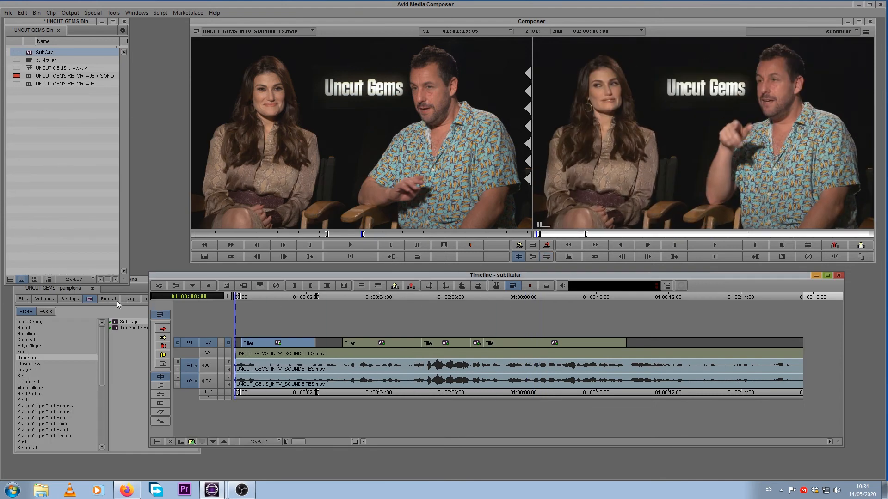
{"action": "key", "text": "space"}
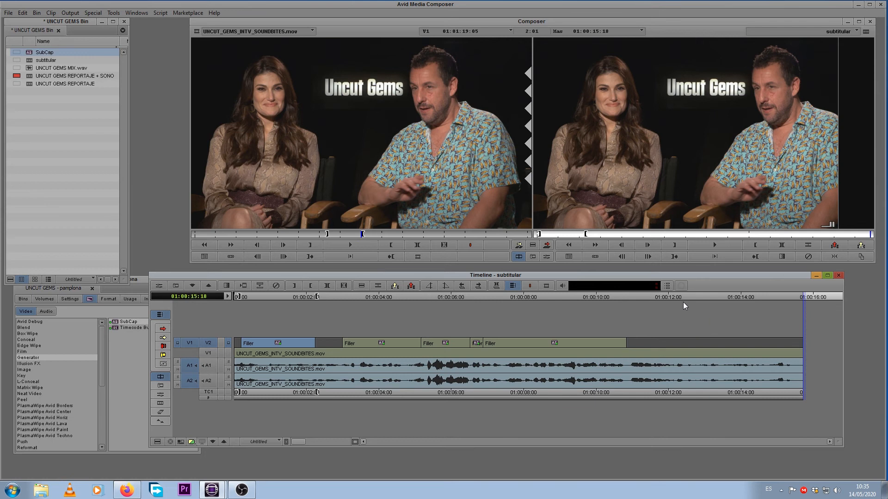
{"action": "left_click", "coordinate": [658, 297]}
{"action": "key", "text": "space"}
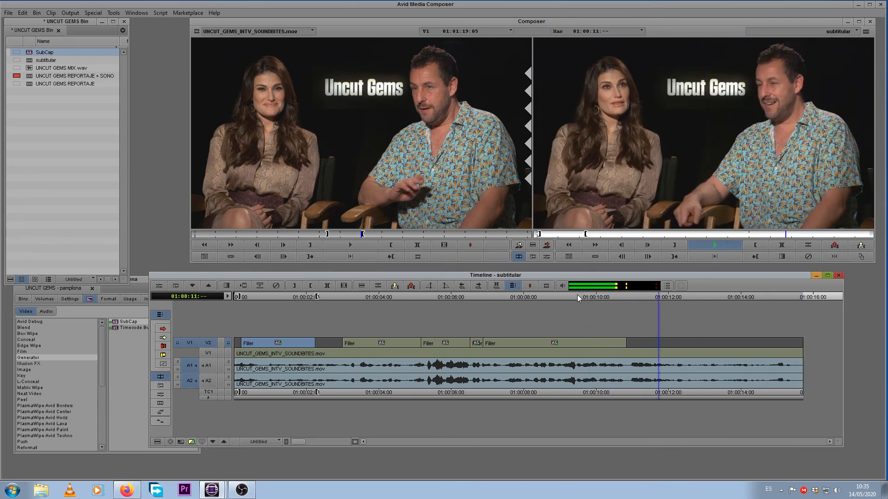
{"action": "key", "text": "space"}
{"action": "key", "text": "space"}
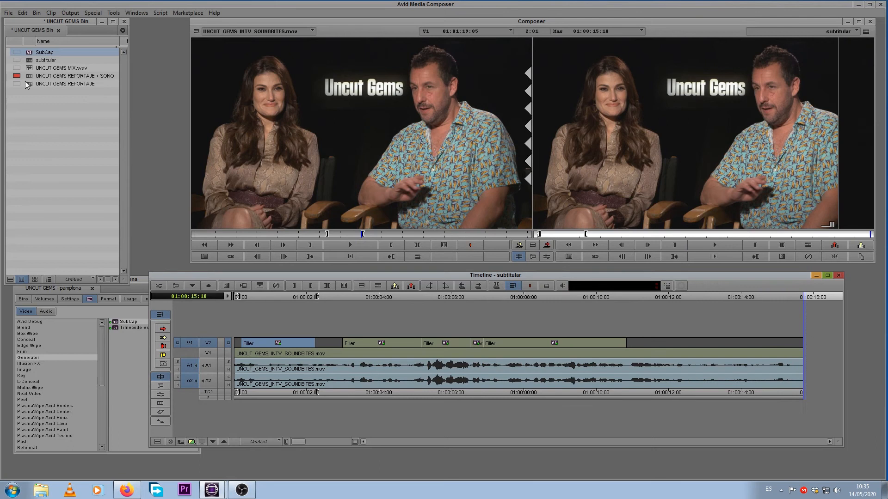
Step: Apply the SubCap template to the last V2 filler and set its caption to "Te mantiene intrigado," / "nunca sabes qué va a suceder" in the master caption list
{"action": "left_click_drag", "start_coordinate": [33, 53], "coordinate": [714, 345]}
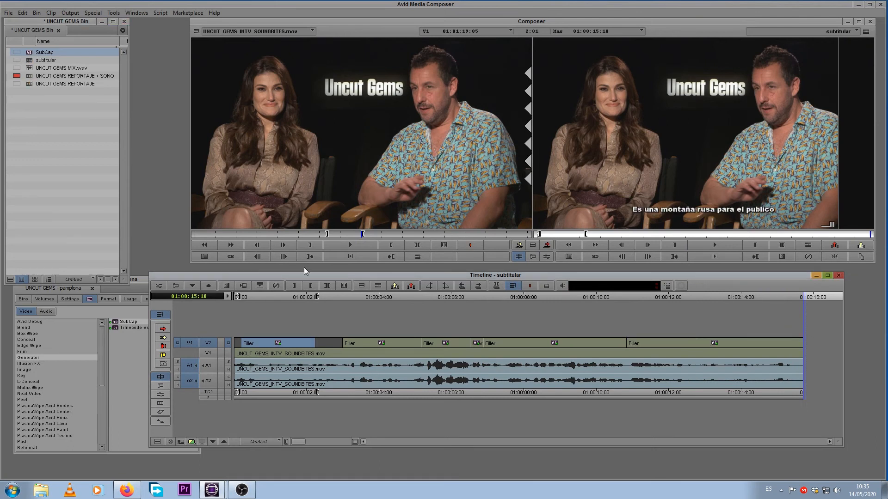
{"action": "left_click", "coordinate": [676, 296]}
{"action": "left_click", "coordinate": [160, 285]}
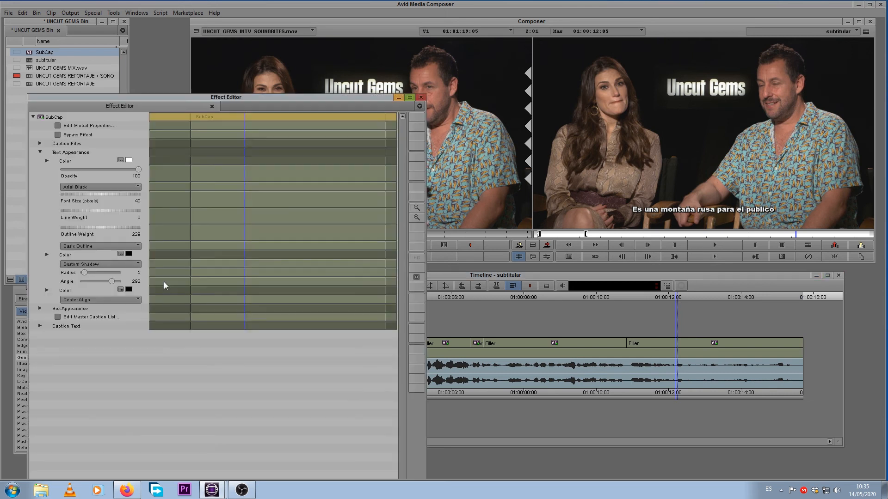
{"action": "left_click", "coordinate": [40, 326]}
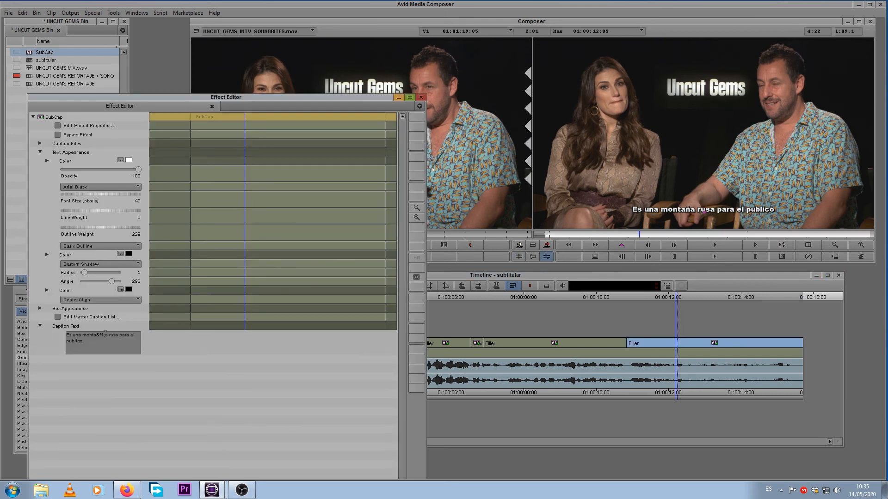
{"action": "left_click", "coordinate": [57, 317]}
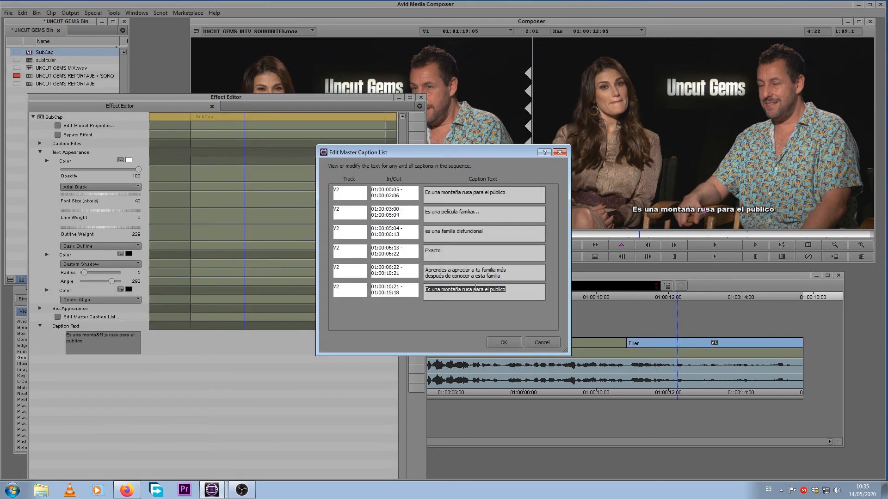
{"action": "type", "text": "te"}
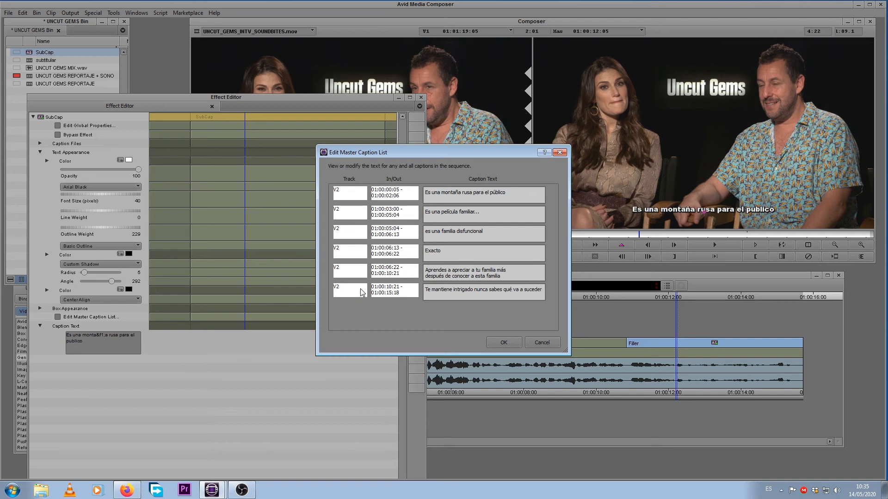
{"action": "left_click", "coordinate": [474, 291]}
{"action": "type", "text": ","}
{"action": "key", "text": "Return"}
{"action": "left_click", "coordinate": [515, 342]}
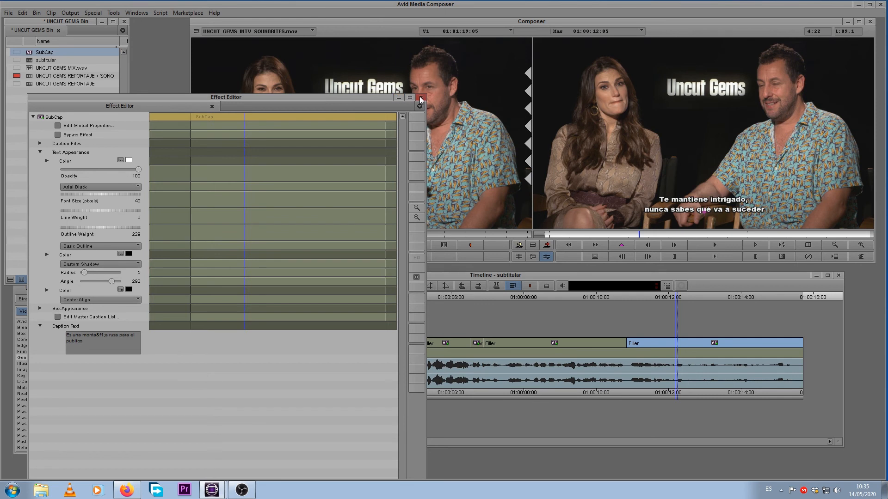
Step: Play the sequence from its start and replay around the "Exacto" caption to check its timing
{"action": "left_click_drag", "start_coordinate": [685, 296], "coordinate": [140, 293]}
{"action": "key", "text": "space"}
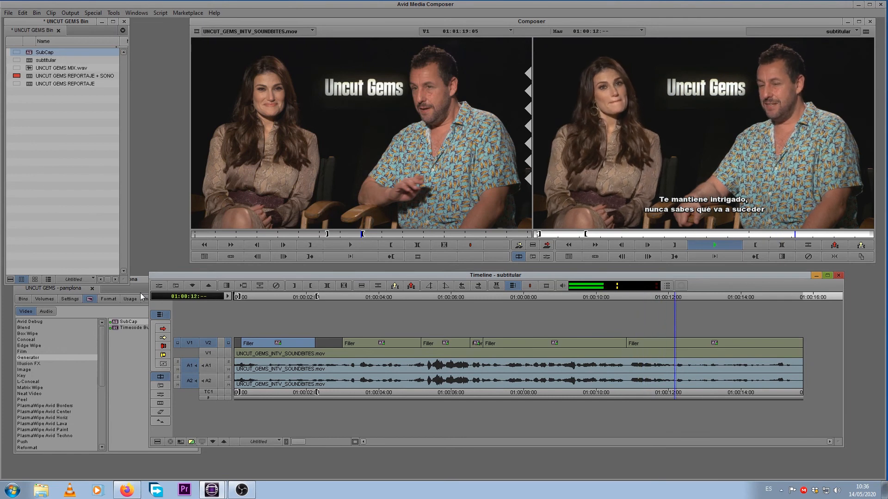
{"action": "key", "text": "space"}
{"action": "left_click", "coordinate": [466, 301]}
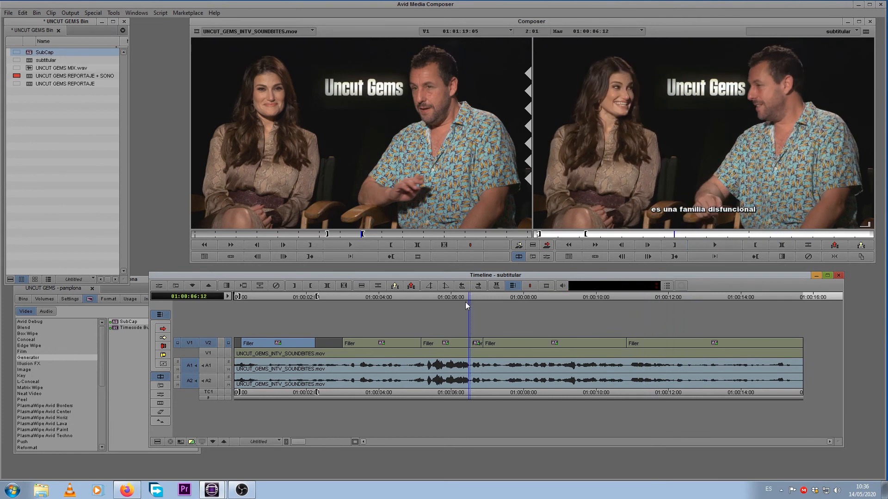
{"action": "key", "text": "space"}
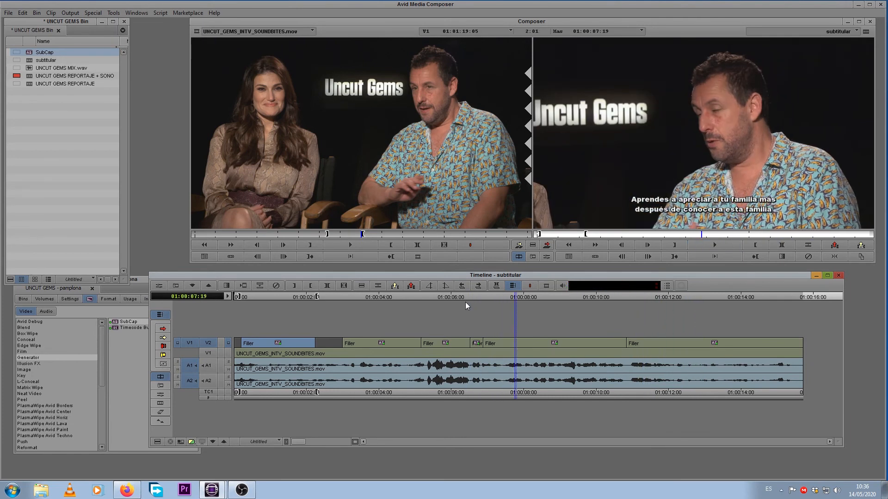
Step: Trim the "Exacto" caption on V2 to start three frames earlier, at 01:00:06:10, and to end slightly later
{"action": "left_click", "coordinate": [463, 293]}
{"action": "key", "text": "Left"}
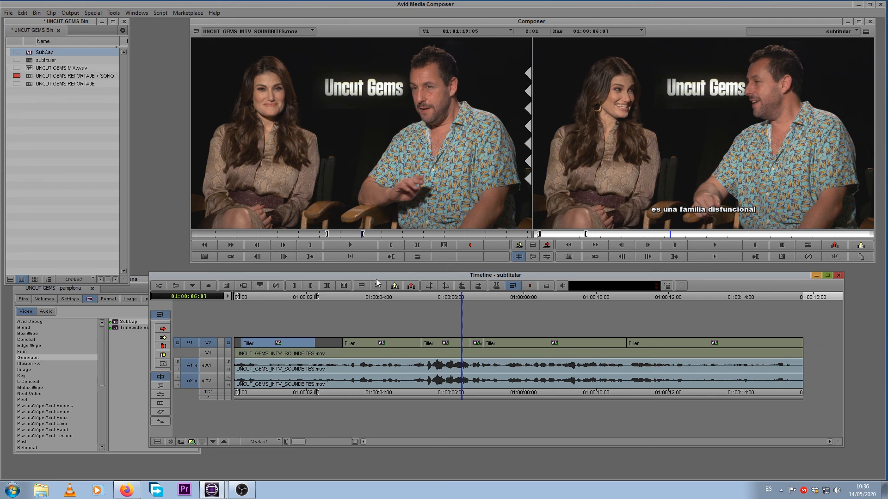
{"action": "left_click", "coordinate": [162, 389]}
{"action": "left_click_drag", "start_coordinate": [469, 345], "coordinate": [464, 347]}
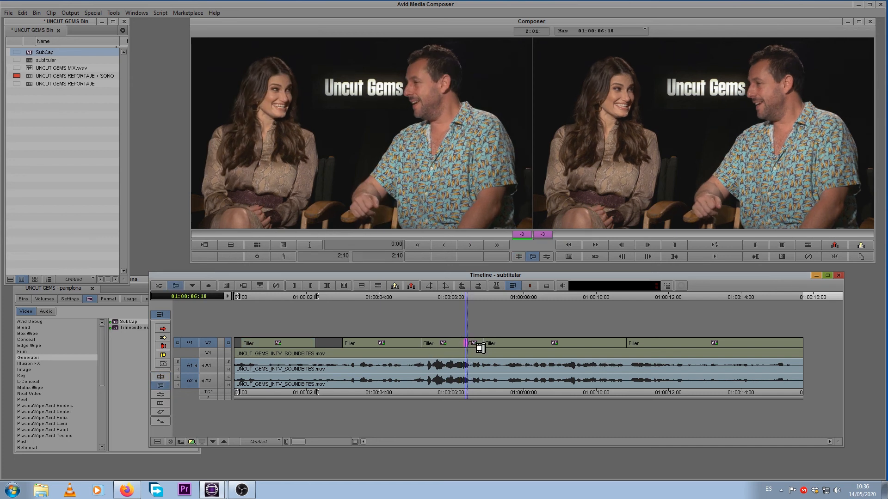
{"action": "left_click", "coordinate": [595, 245]}
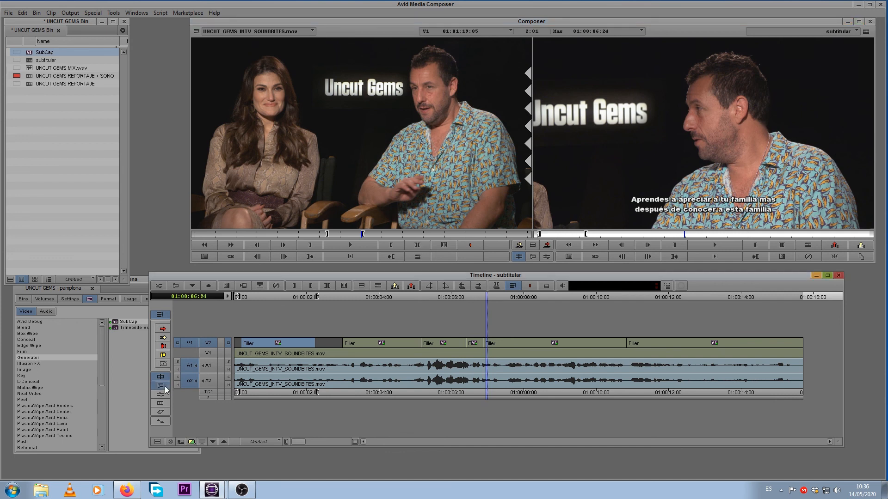
{"action": "left_click_drag", "start_coordinate": [487, 346], "coordinate": [493, 348]}
Step: Play the sequence from the second caption into the last one to check the trimmed caption timing
{"action": "left_click", "coordinate": [345, 304]}
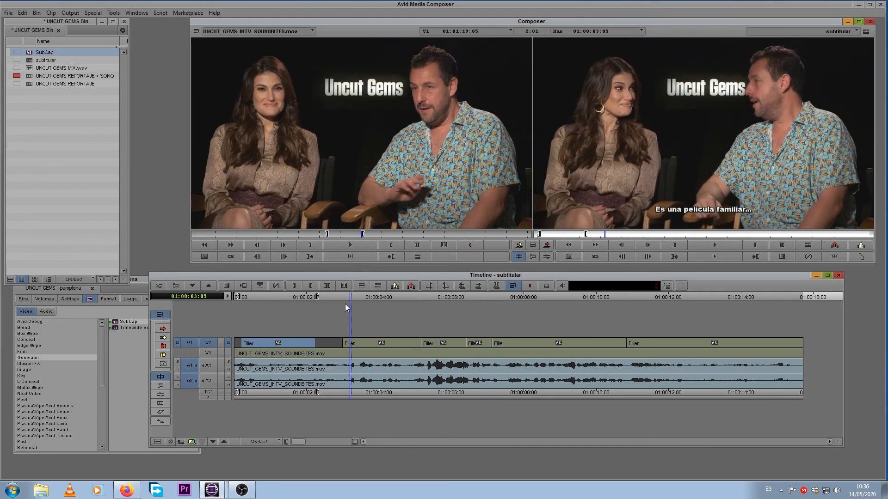
{"action": "key", "text": "space"}
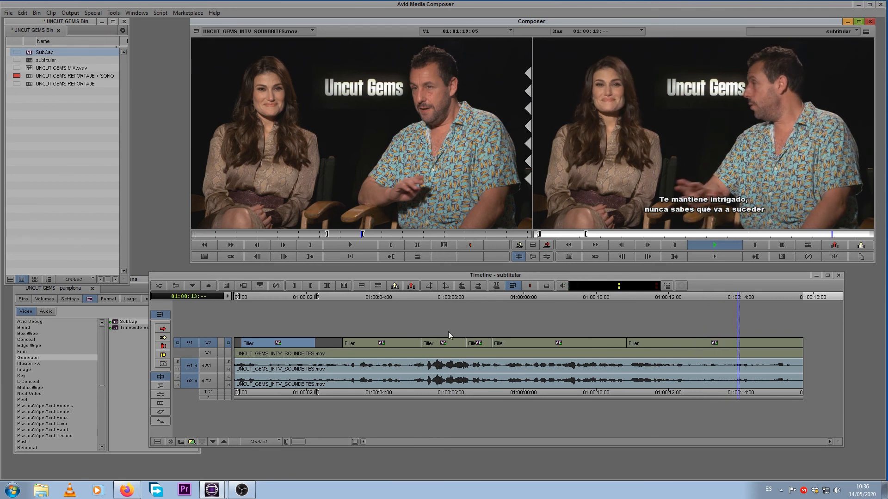
{"action": "key", "text": "space"}
Step: Trim the fifth caption's end and the sixth caption's start, leaving a gap of about 23 frames that ends at 01:00:11:10
{"action": "left_click_drag", "start_coordinate": [620, 297], "coordinate": [647, 297]}
{"action": "key", "text": "o"}
{"action": "key", "text": "i"}
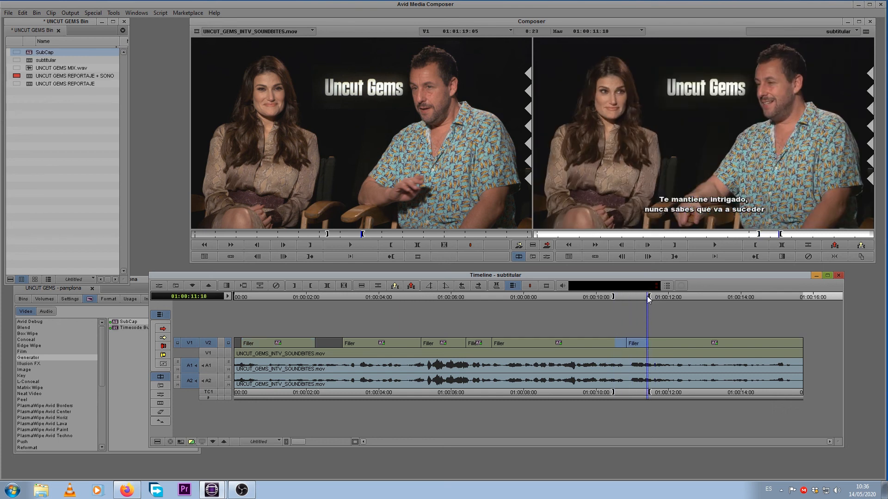
{"action": "key", "text": "w"}
Step: Play the whole sequence from its start to its end and scrub back through the captions to review them
{"action": "key", "text": "Home"}
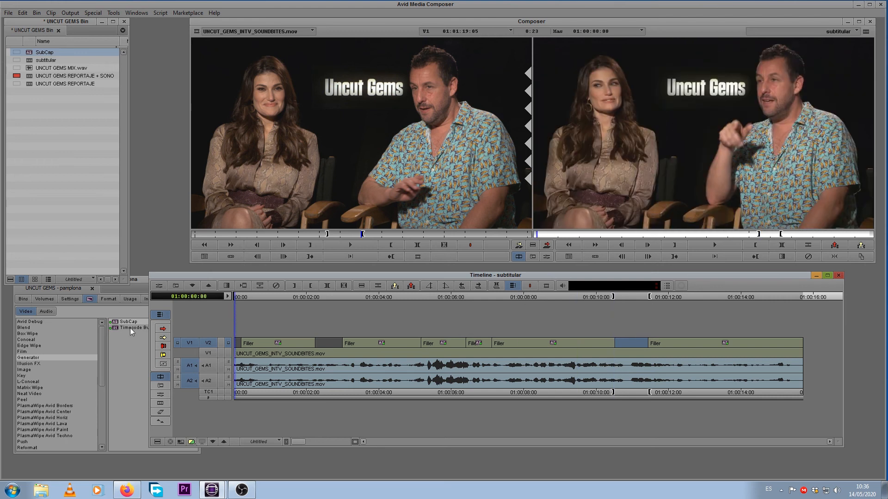
{"action": "key", "text": "space"}
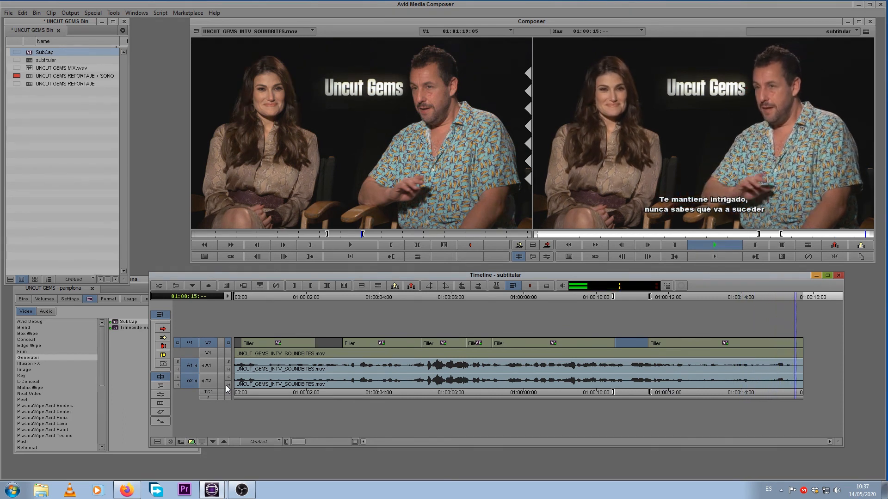
{"action": "key", "text": "Right"}
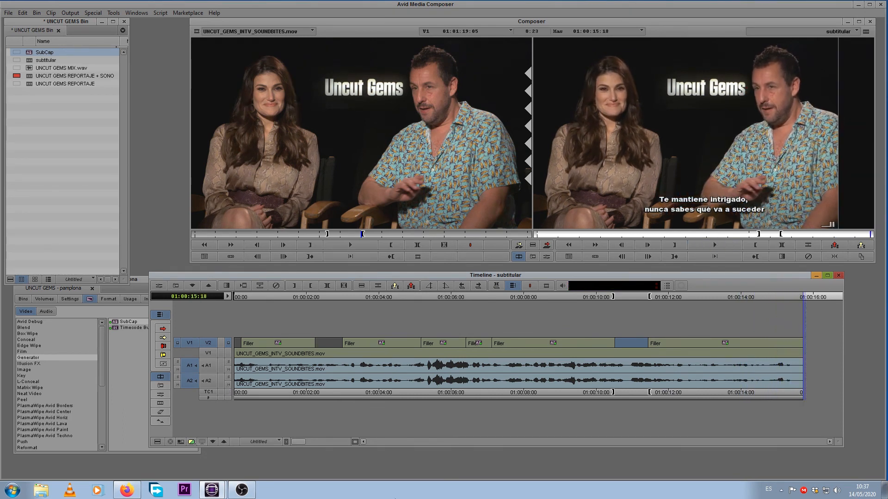
{"action": "left_click_drag", "start_coordinate": [787, 304], "coordinate": [744, 347]}
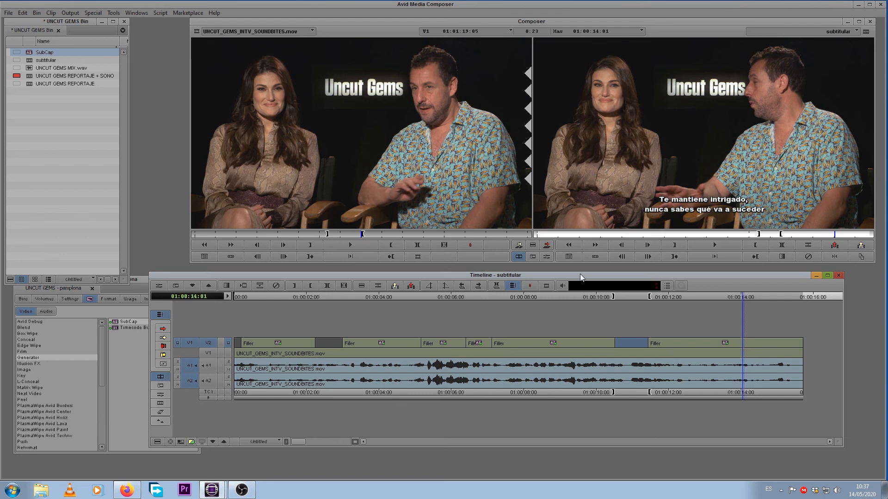
{"action": "left_click_drag", "start_coordinate": [707, 296], "coordinate": [620, 316]}
{"action": "left_click_drag", "start_coordinate": [384, 313], "coordinate": [247, 318]}
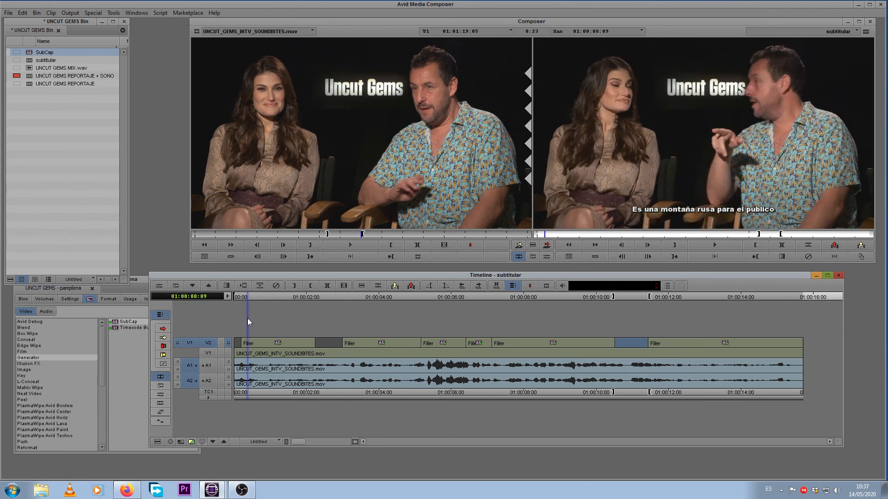
Step: Move the bin window aside and bring the project window with the Generator effects to the front
{"action": "left_click_drag", "start_coordinate": [49, 21], "coordinate": [99, 29]}
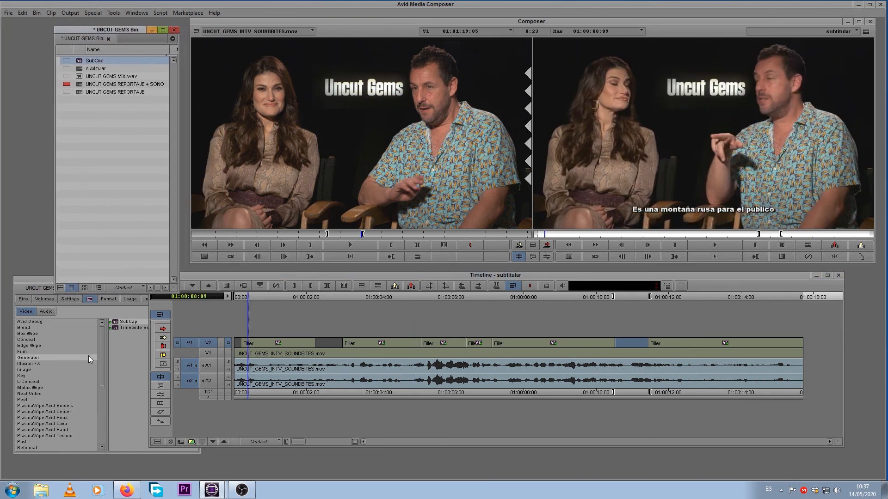
{"action": "double_click", "coordinate": [36, 280]}
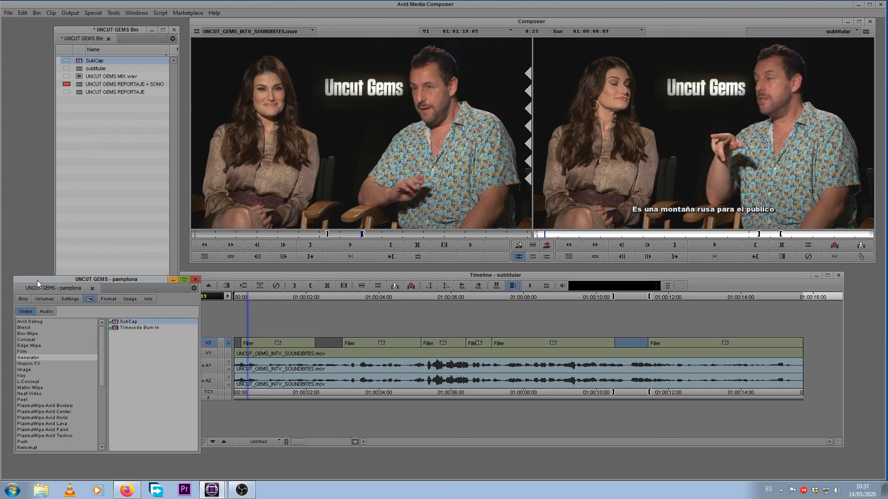
Step: Close the UNCUT GEMS Bin, reopen it from the project's bin list and place it beside the enlarged project window
{"action": "left_click", "coordinate": [173, 30]}
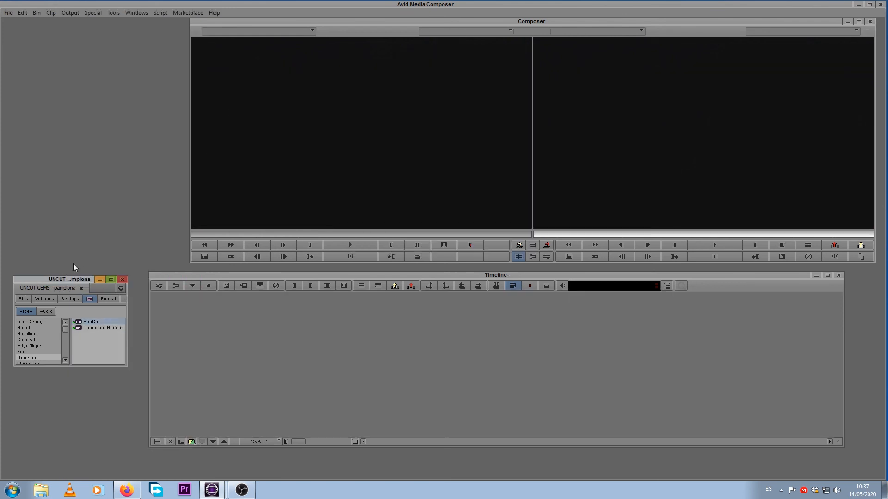
{"action": "left_click_drag", "start_coordinate": [69, 277], "coordinate": [116, 99]}
{"action": "left_click", "coordinate": [74, 118]}
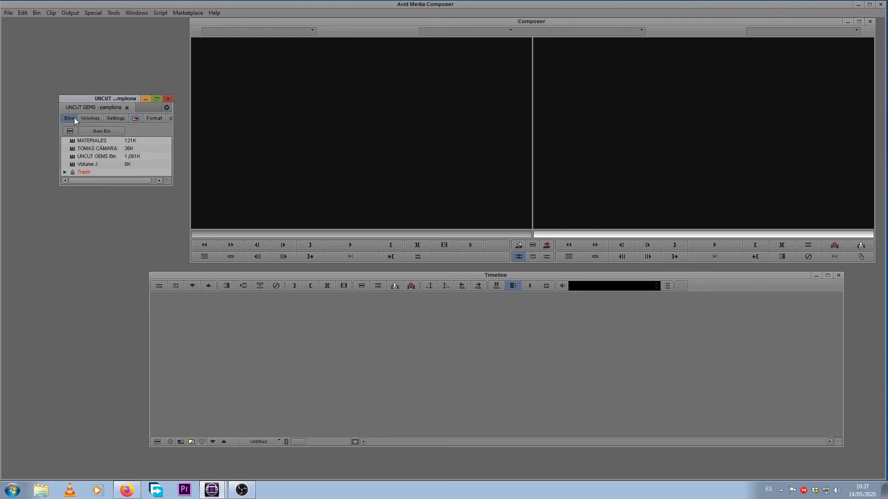
{"action": "left_click_drag", "start_coordinate": [87, 185], "coordinate": [87, 305]}
{"action": "double_click", "coordinate": [72, 156]}
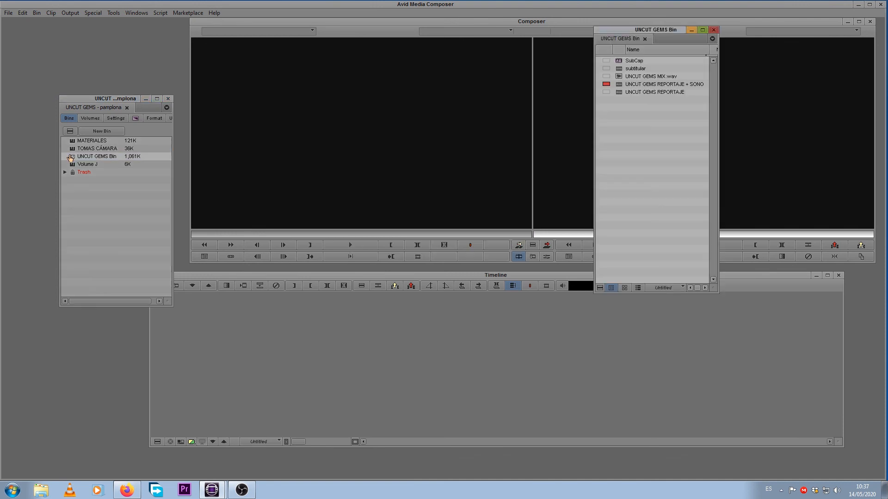
{"action": "left_click_drag", "start_coordinate": [618, 32], "coordinate": [250, 48]}
Step: Create a new bin named "subtítulos genéricos" in the project
{"action": "right_click", "coordinate": [100, 253]}
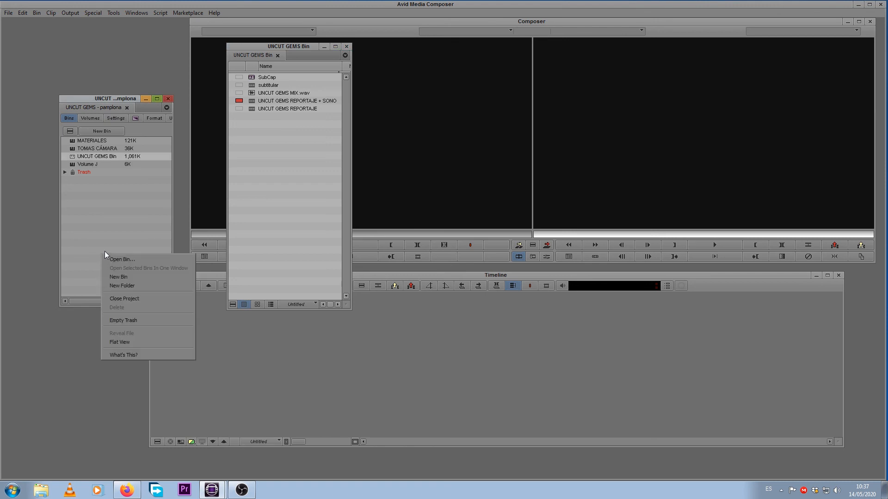
{"action": "left_click", "coordinate": [155, 276]}
{"action": "type", "text": "subtitulos genéricos"}
{"action": "key", "text": "Return"}
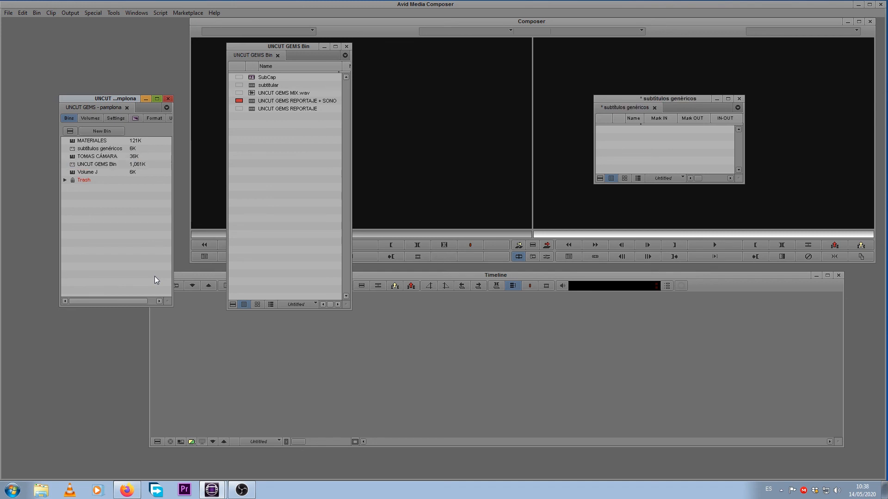
{"action": "left_click", "coordinate": [62, 149]}
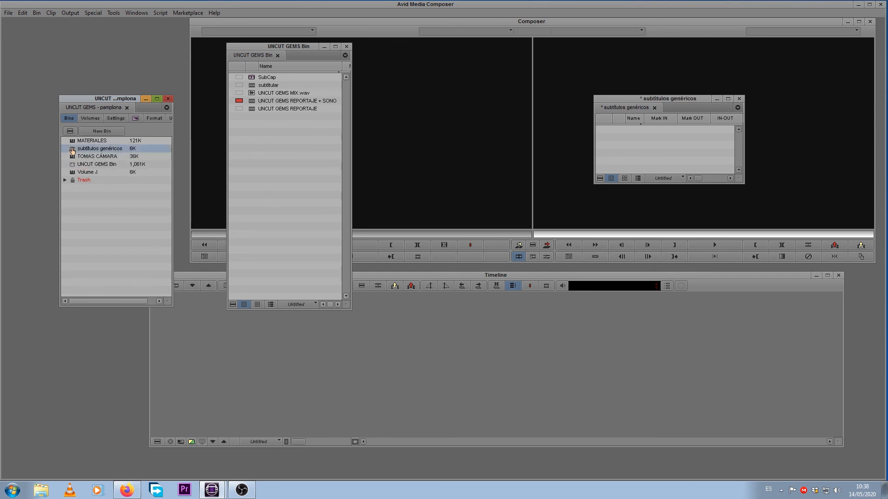
{"action": "left_click", "coordinate": [660, 148]}
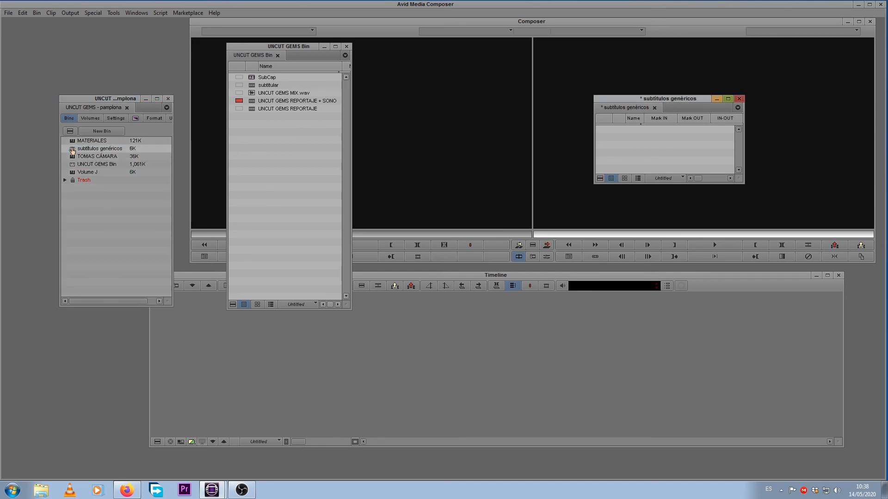
Step: Move the SubCap template from the UNCUT GEMS Bin into the subtítulos genéricos bin and close both bins
{"action": "left_click", "coordinate": [256, 77]}
{"action": "left_click_drag", "start_coordinate": [256, 77], "coordinate": [656, 141]}
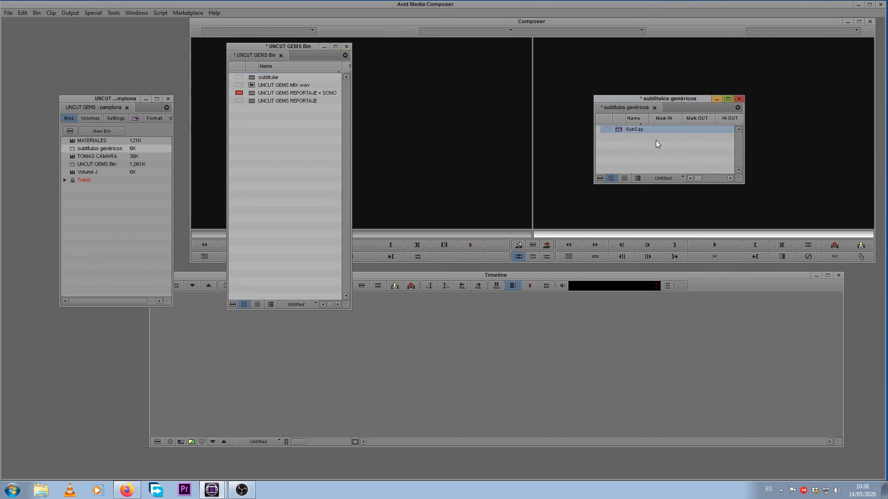
{"action": "left_click", "coordinate": [738, 99]}
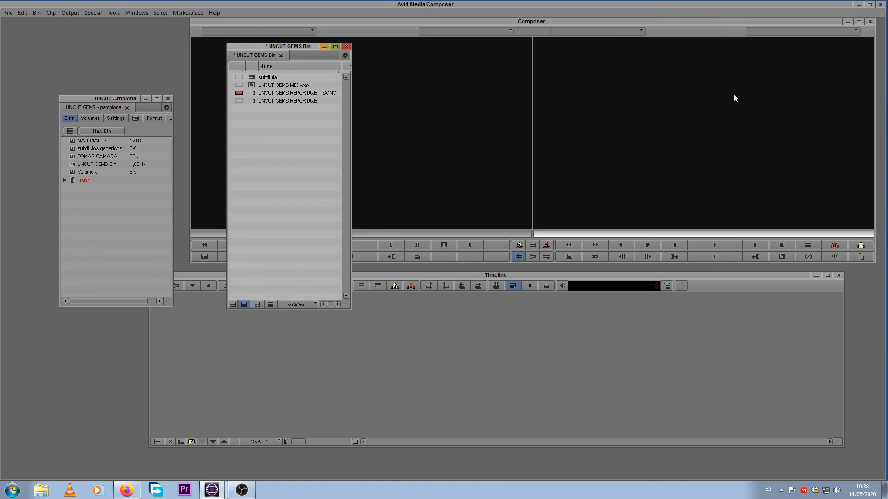
{"action": "left_click", "coordinate": [347, 46]}
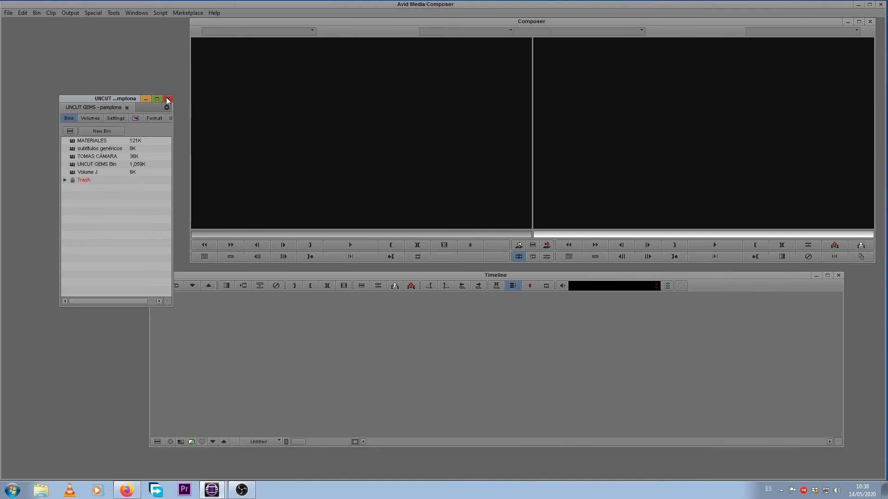
Step: Close the UNCUT GEMS project and quit Media Composer
{"action": "left_click", "coordinate": [167, 99]}
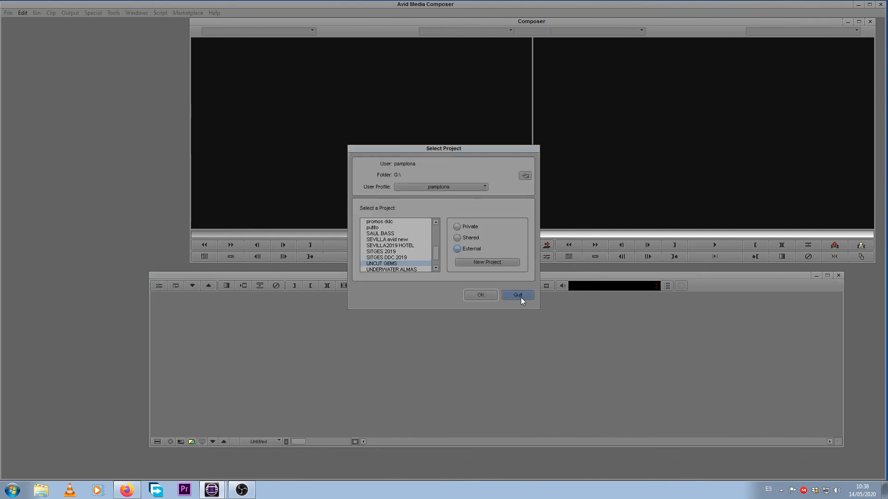
{"action": "left_click", "coordinate": [518, 295]}
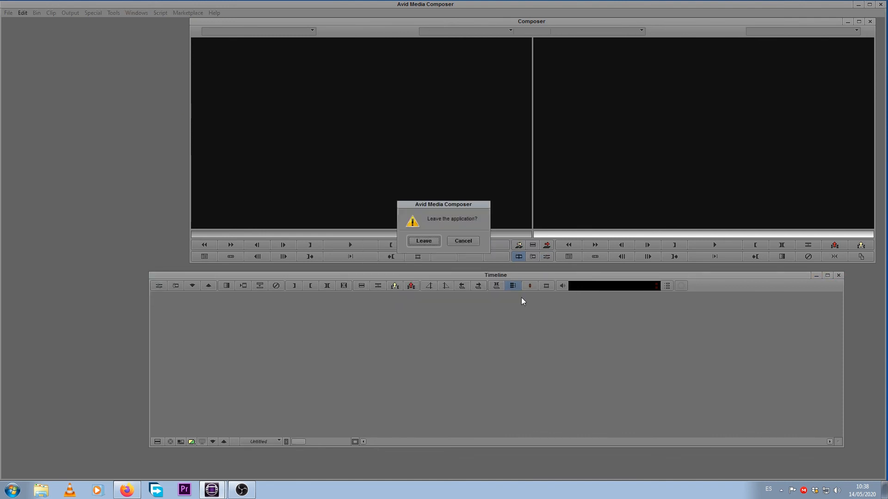
{"action": "left_click", "coordinate": [427, 240]}
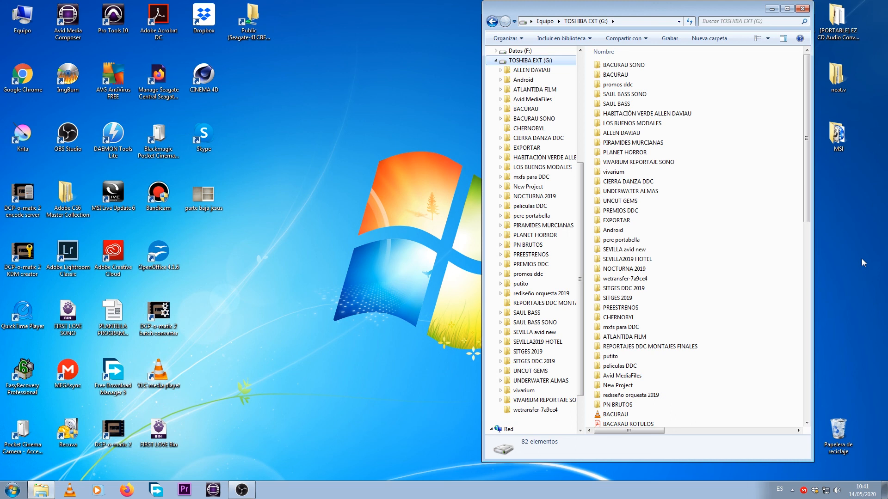
Step: Copy the subtítulos genéricos bin file from the UNCUT GEMS folder on TOSHIBA EXT (G:)
{"action": "double_click", "coordinate": [617, 203]}
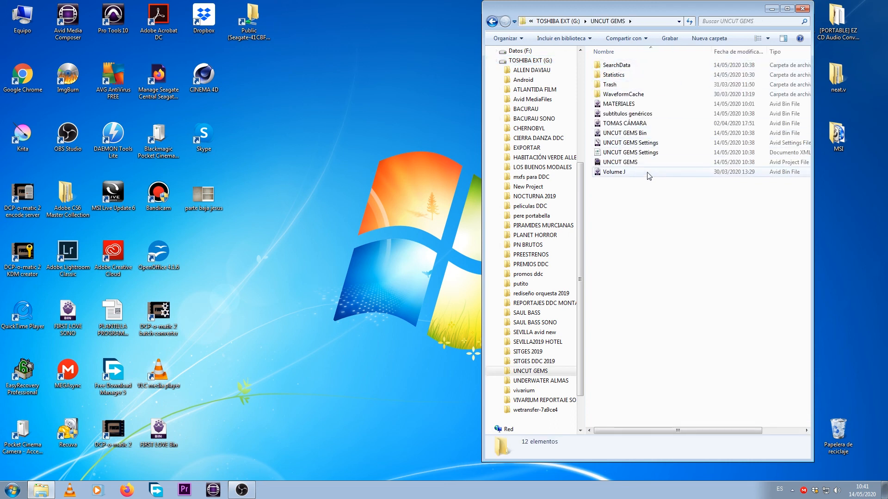
{"action": "left_click", "coordinate": [601, 115]}
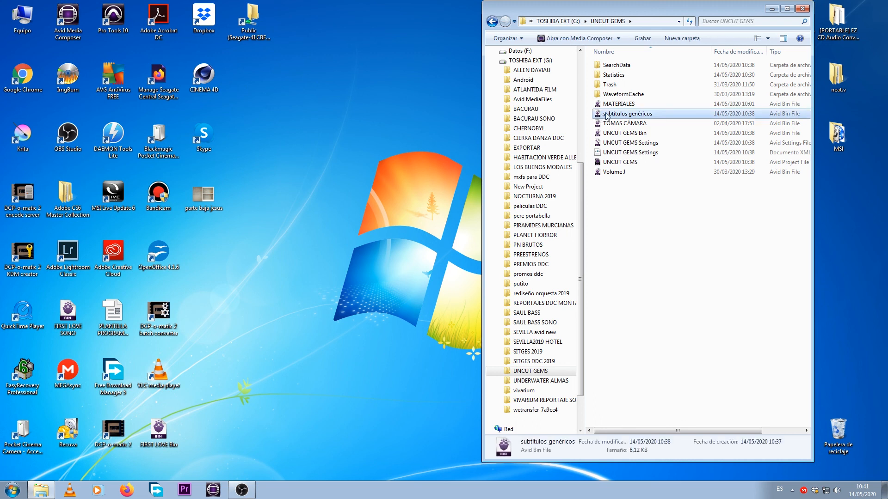
{"action": "right_click", "coordinate": [607, 115]}
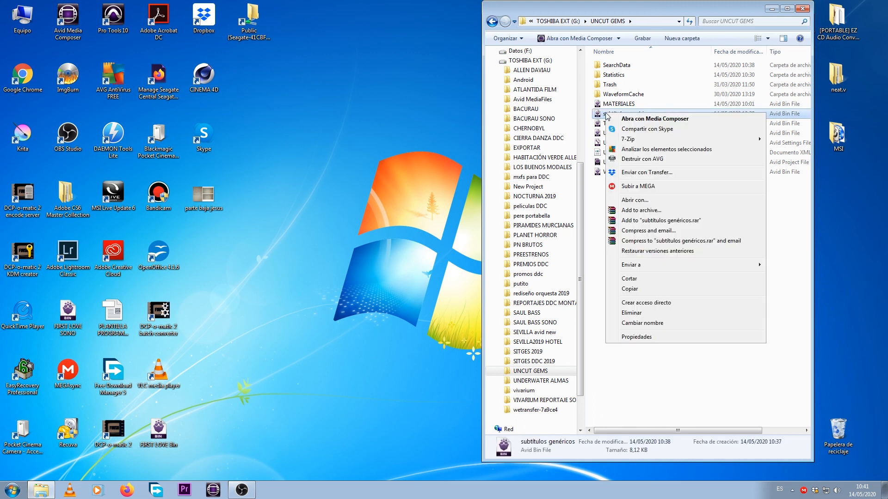
{"action": "left_click", "coordinate": [647, 292]}
Step: Paste the copied bin file into the root of TOSHIBA EXT (G:) and check its entry in the file list
{"action": "left_click", "coordinate": [492, 21]}
{"action": "scroll", "coordinate": [789, 259], "scroll_direction": "down", "scroll_amount": 15}
{"action": "scroll", "coordinate": [788, 259], "scroll_direction": "up", "scroll_amount": 10}
{"action": "scroll", "coordinate": [789, 259], "scroll_direction": "down", "scroll_amount": 10}
{"action": "scroll", "coordinate": [790, 262], "scroll_direction": "down", "scroll_amount": 2}
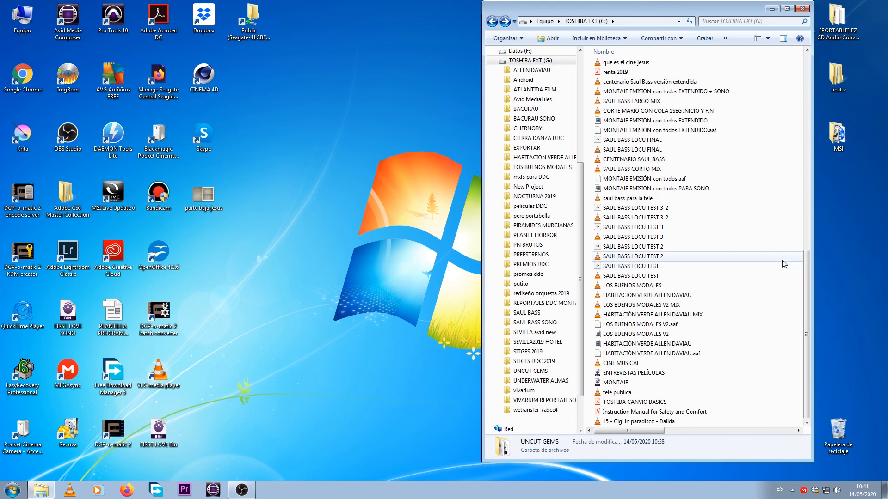
{"action": "key", "text": "ctrl+v"}
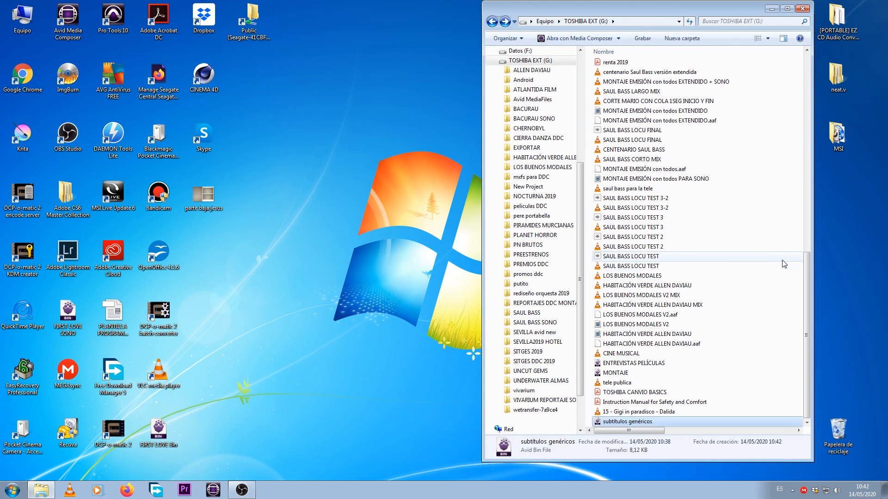
{"action": "left_click", "coordinate": [652, 423]}
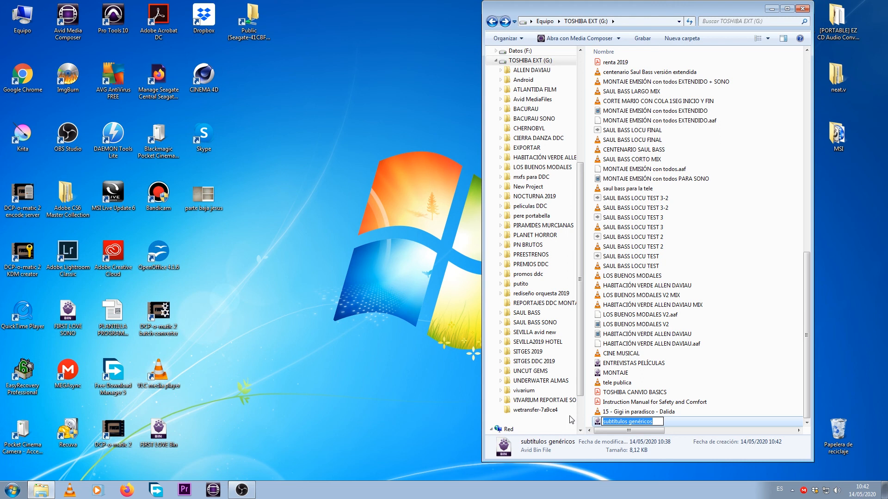
{"action": "left_click", "coordinate": [693, 431]}
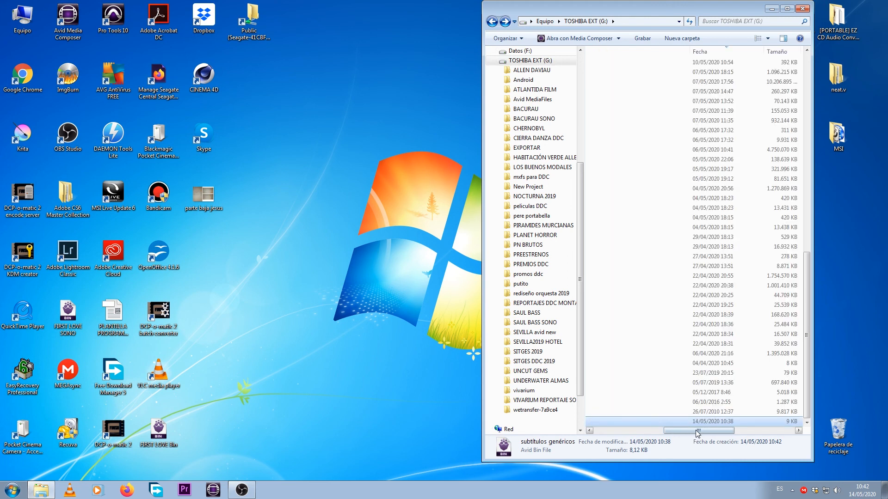
{"action": "left_click_drag", "start_coordinate": [669, 434], "coordinate": [599, 434]}
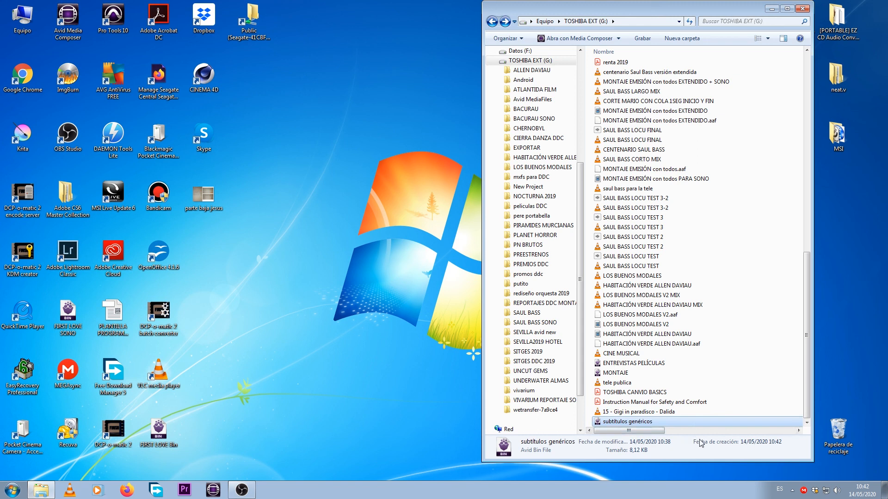
Step: Relaunch Avid Media Composer and open the BACURAU project from the external projects list
{"action": "left_click", "coordinate": [295, 124]}
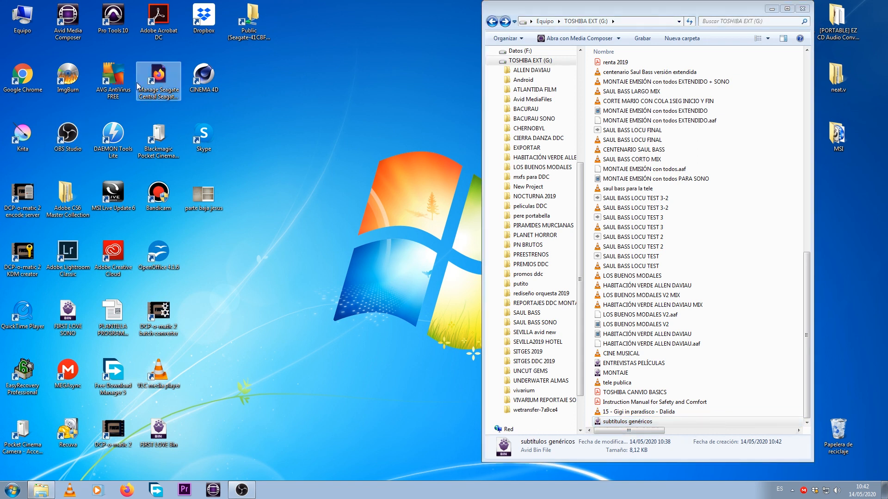
{"action": "double_click", "coordinate": [71, 13]}
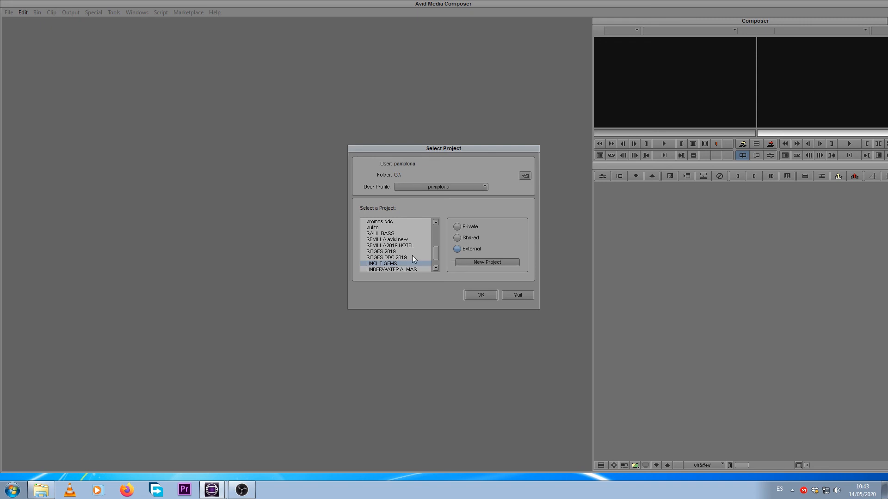
{"action": "scroll", "coordinate": [420, 256], "scroll_direction": "down", "scroll_amount": 1}
{"action": "scroll", "coordinate": [444, 256], "scroll_direction": "up", "scroll_amount": 3}
{"action": "scroll", "coordinate": [439, 253], "scroll_direction": "down", "scroll_amount": 3}
{"action": "scroll", "coordinate": [407, 276], "scroll_direction": "up", "scroll_amount": 3}
{"action": "scroll", "coordinate": [413, 274], "scroll_direction": "down", "scroll_amount": 3}
{"action": "scroll", "coordinate": [412, 277], "scroll_direction": "up", "scroll_amount": 5}
{"action": "left_click", "coordinate": [387, 234]}
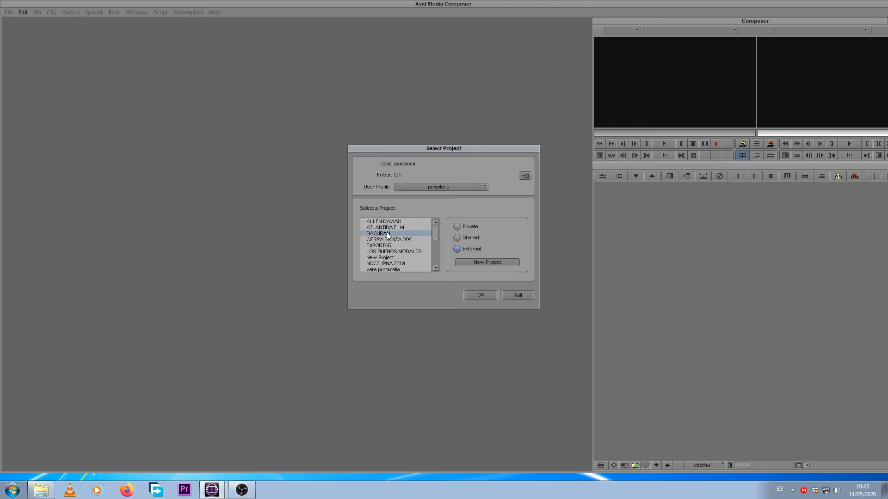
{"action": "left_click", "coordinate": [481, 295]}
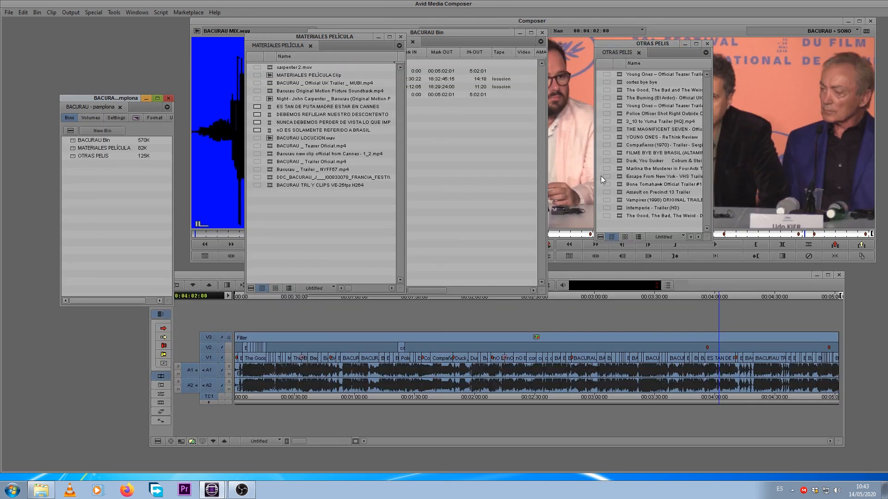
Step: Open the subtítulos genéricos bin from the root of TOSHIBA EXT (G:) in the BACURAU project
{"action": "right_click", "coordinate": [118, 203]}
{"action": "left_click", "coordinate": [156, 206]}
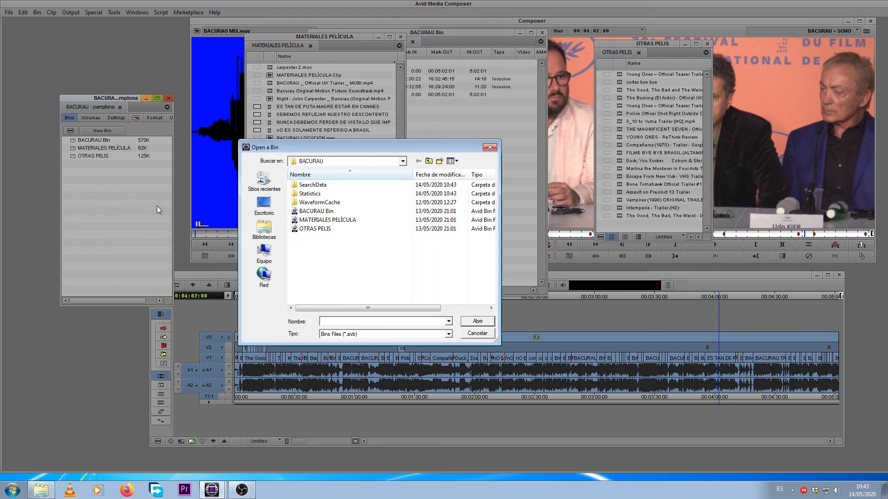
{"action": "left_click", "coordinate": [428, 161]}
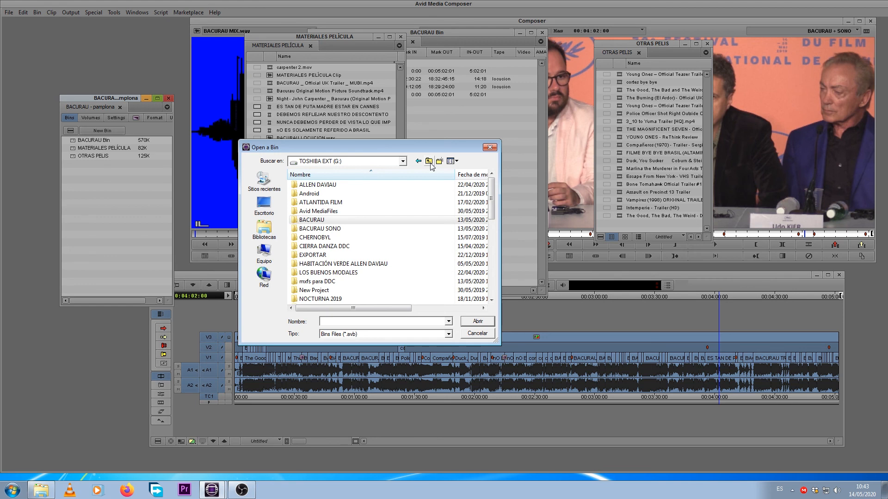
{"action": "scroll", "coordinate": [340, 208], "scroll_direction": "down", "scroll_amount": 10}
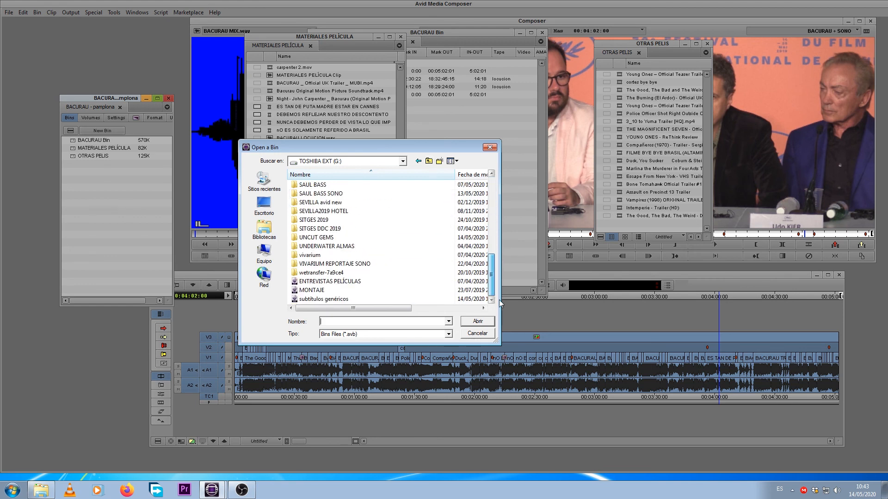
{"action": "double_click", "coordinate": [341, 299]}
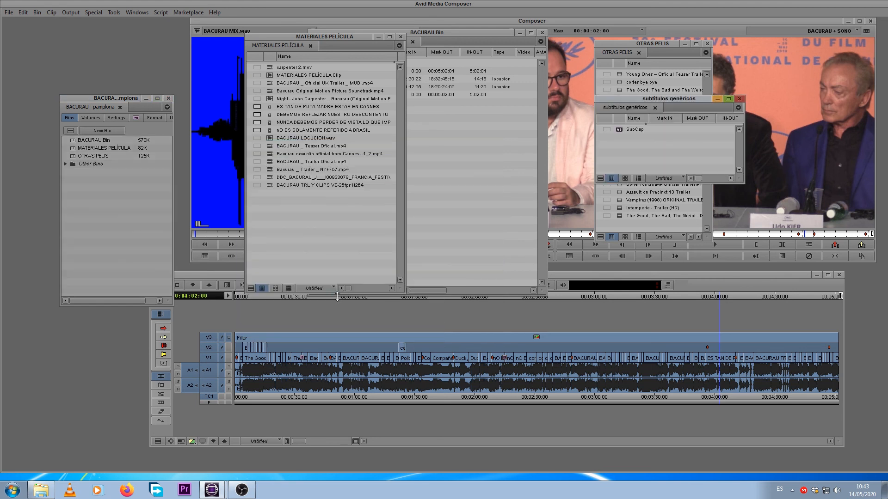
Step: Rearrange the subtítulos genéricos, OTRAS PELIS and BACURAU Bin windows to clear the view of the record monitor
{"action": "left_click_drag", "start_coordinate": [678, 100], "coordinate": [638, 191]}
{"action": "left_click_drag", "start_coordinate": [671, 42], "coordinate": [384, 71]}
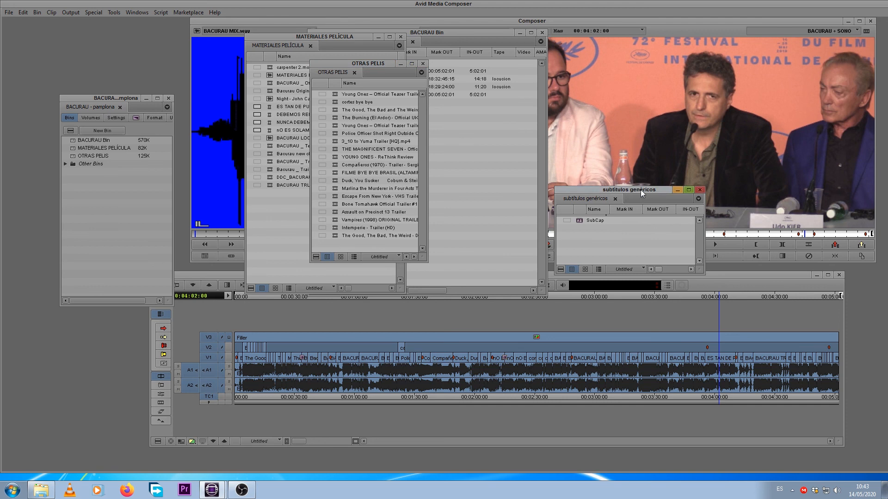
{"action": "left_click_drag", "start_coordinate": [640, 190], "coordinate": [665, 192]}
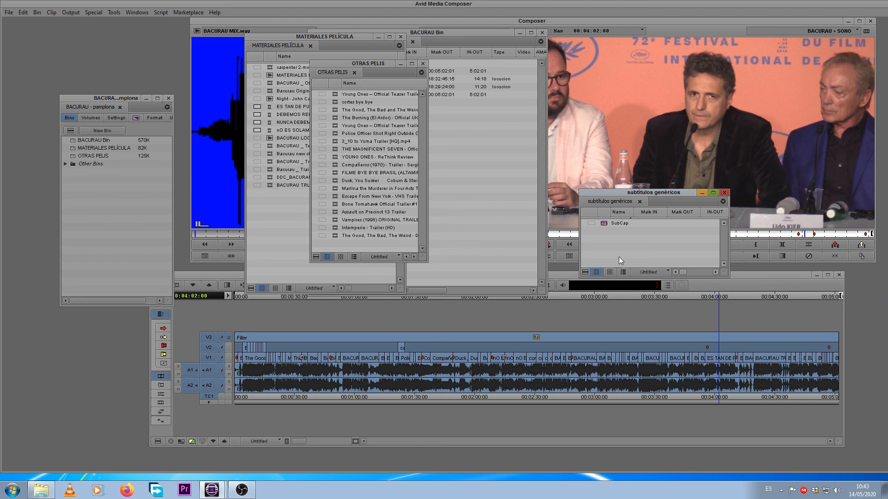
{"action": "left_click_drag", "start_coordinate": [497, 31], "coordinate": [163, 30]}
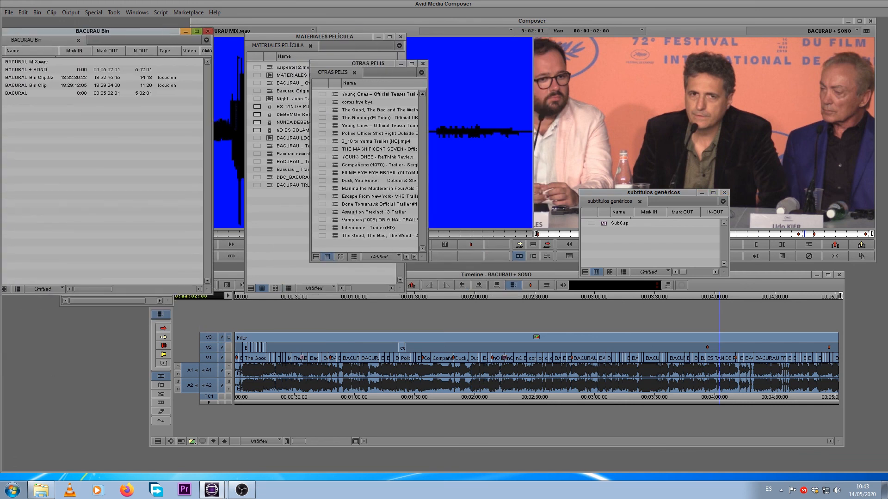